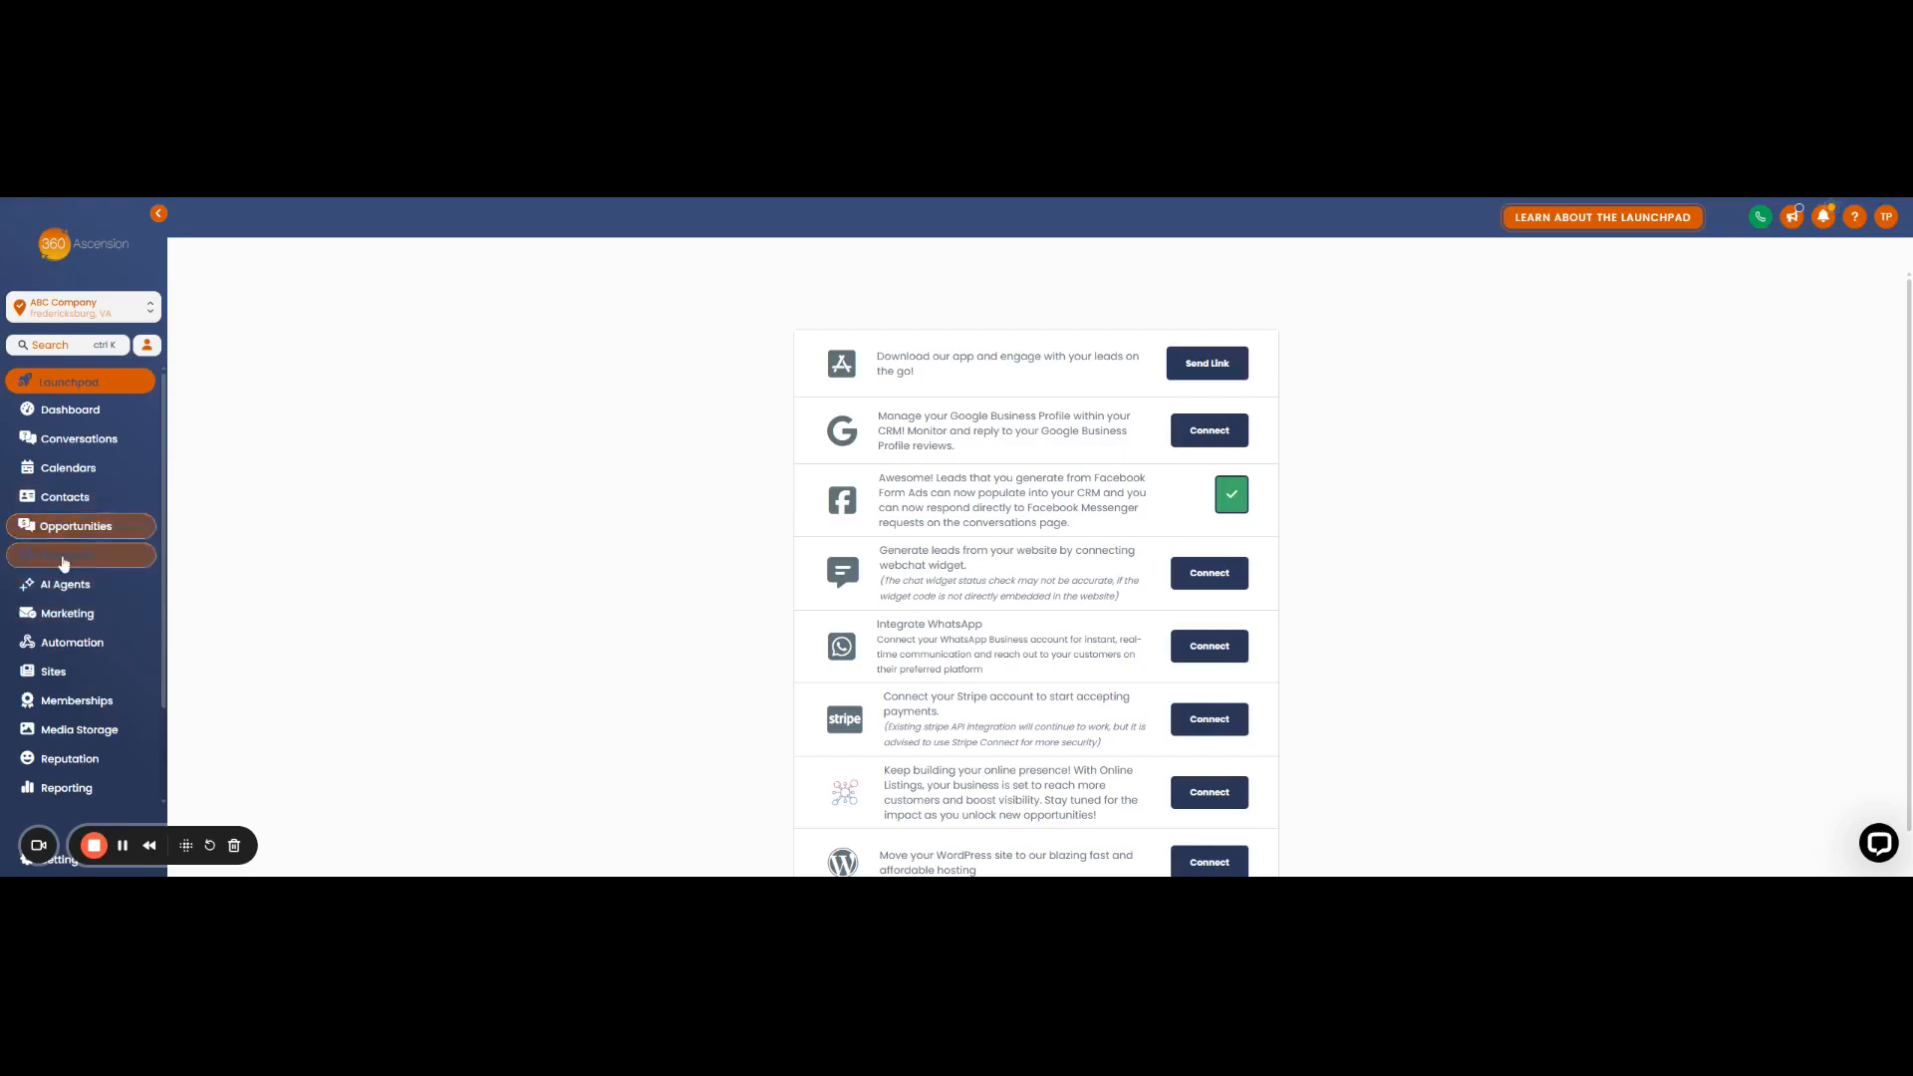
# - Open AI Agents and show the Voice AI agent list with inbound agent My Agent 516
pyautogui.click(62, 590)
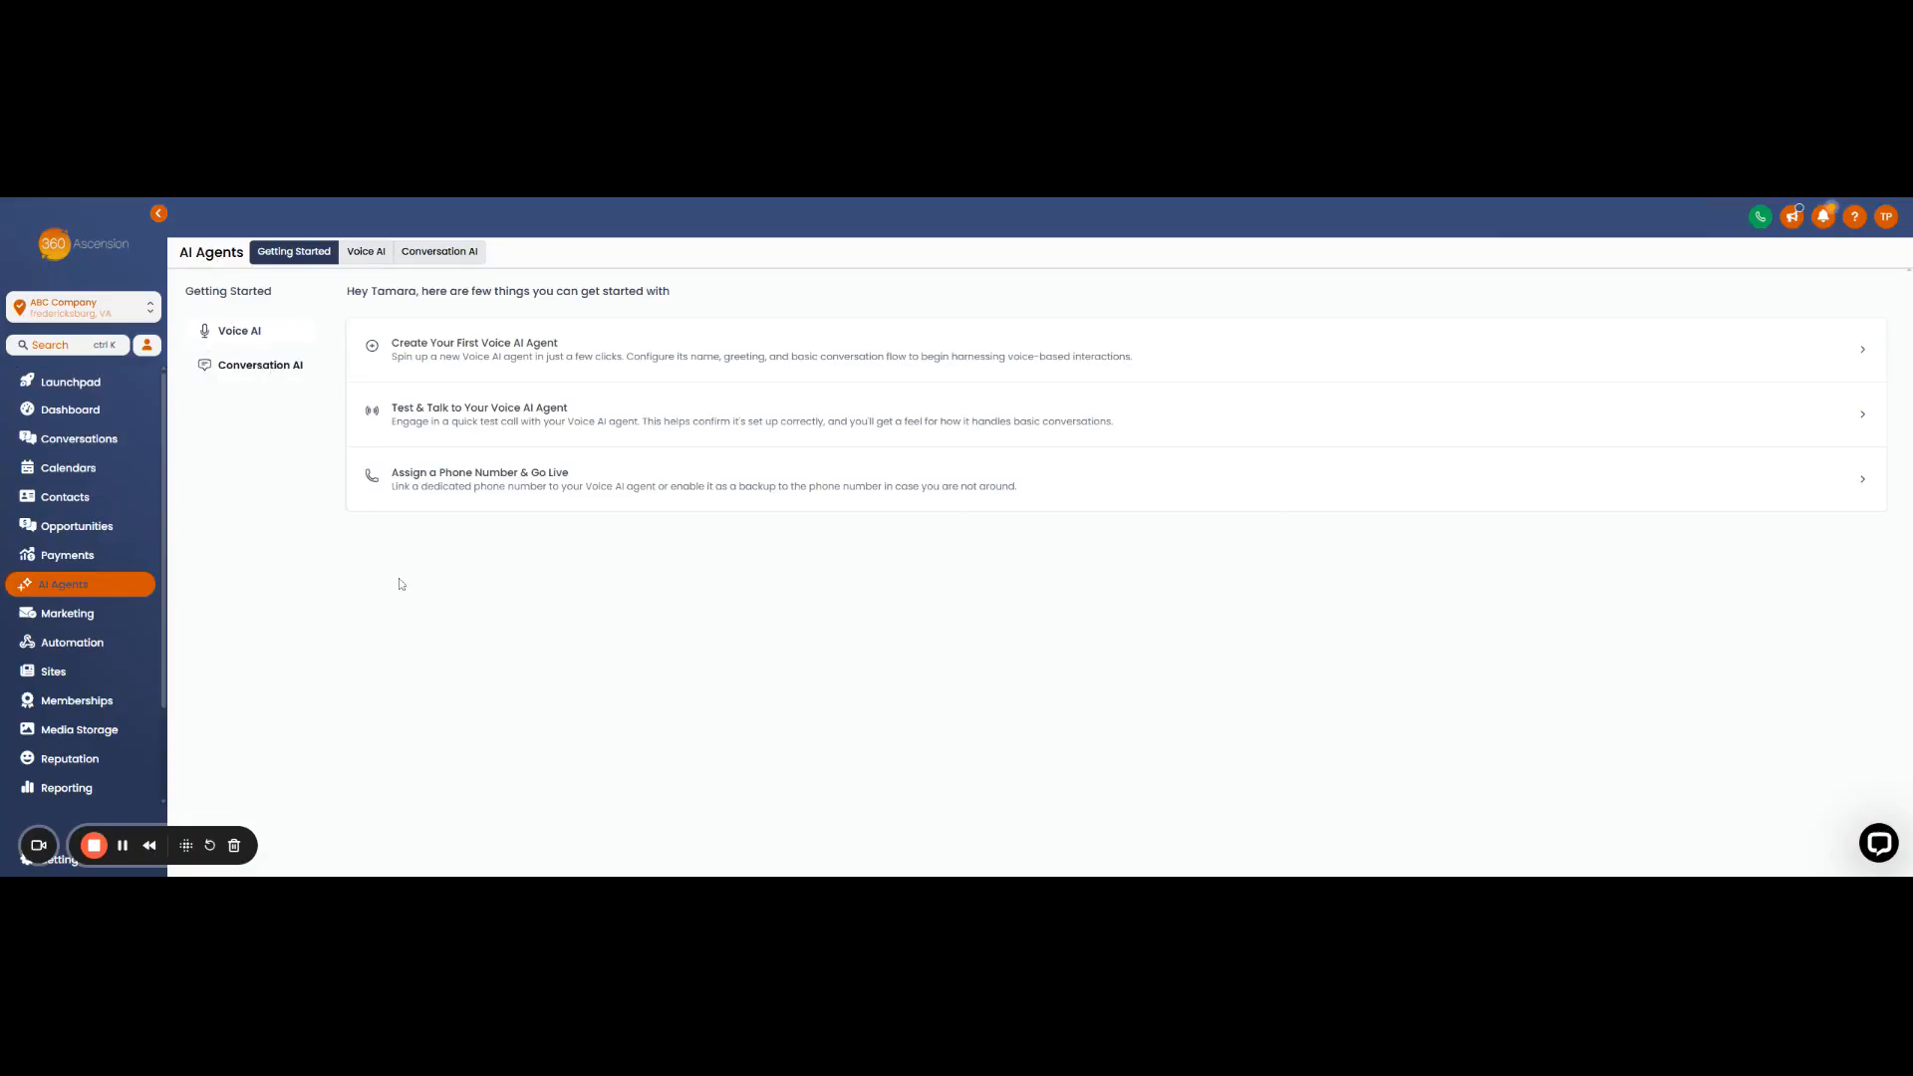
pyautogui.click(368, 256)
pyautogui.click(253, 369)
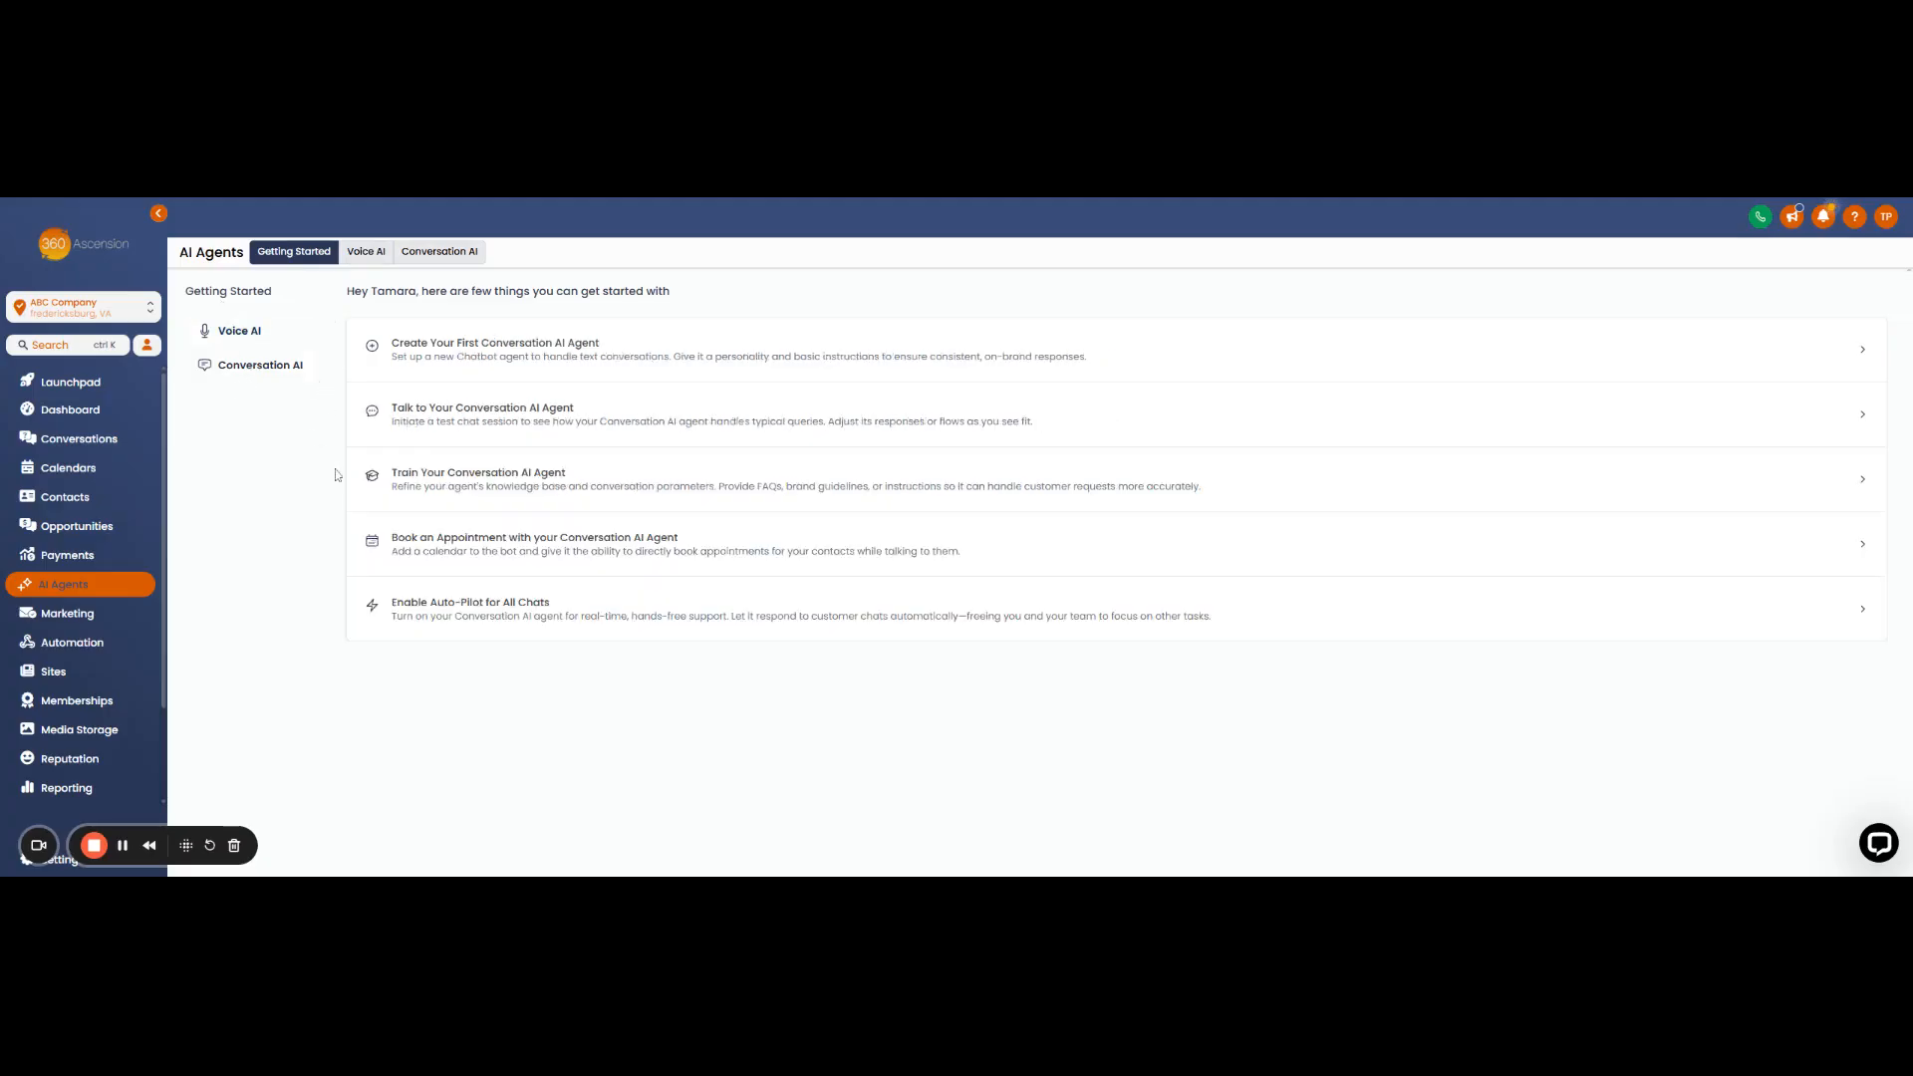
pyautogui.click(255, 334)
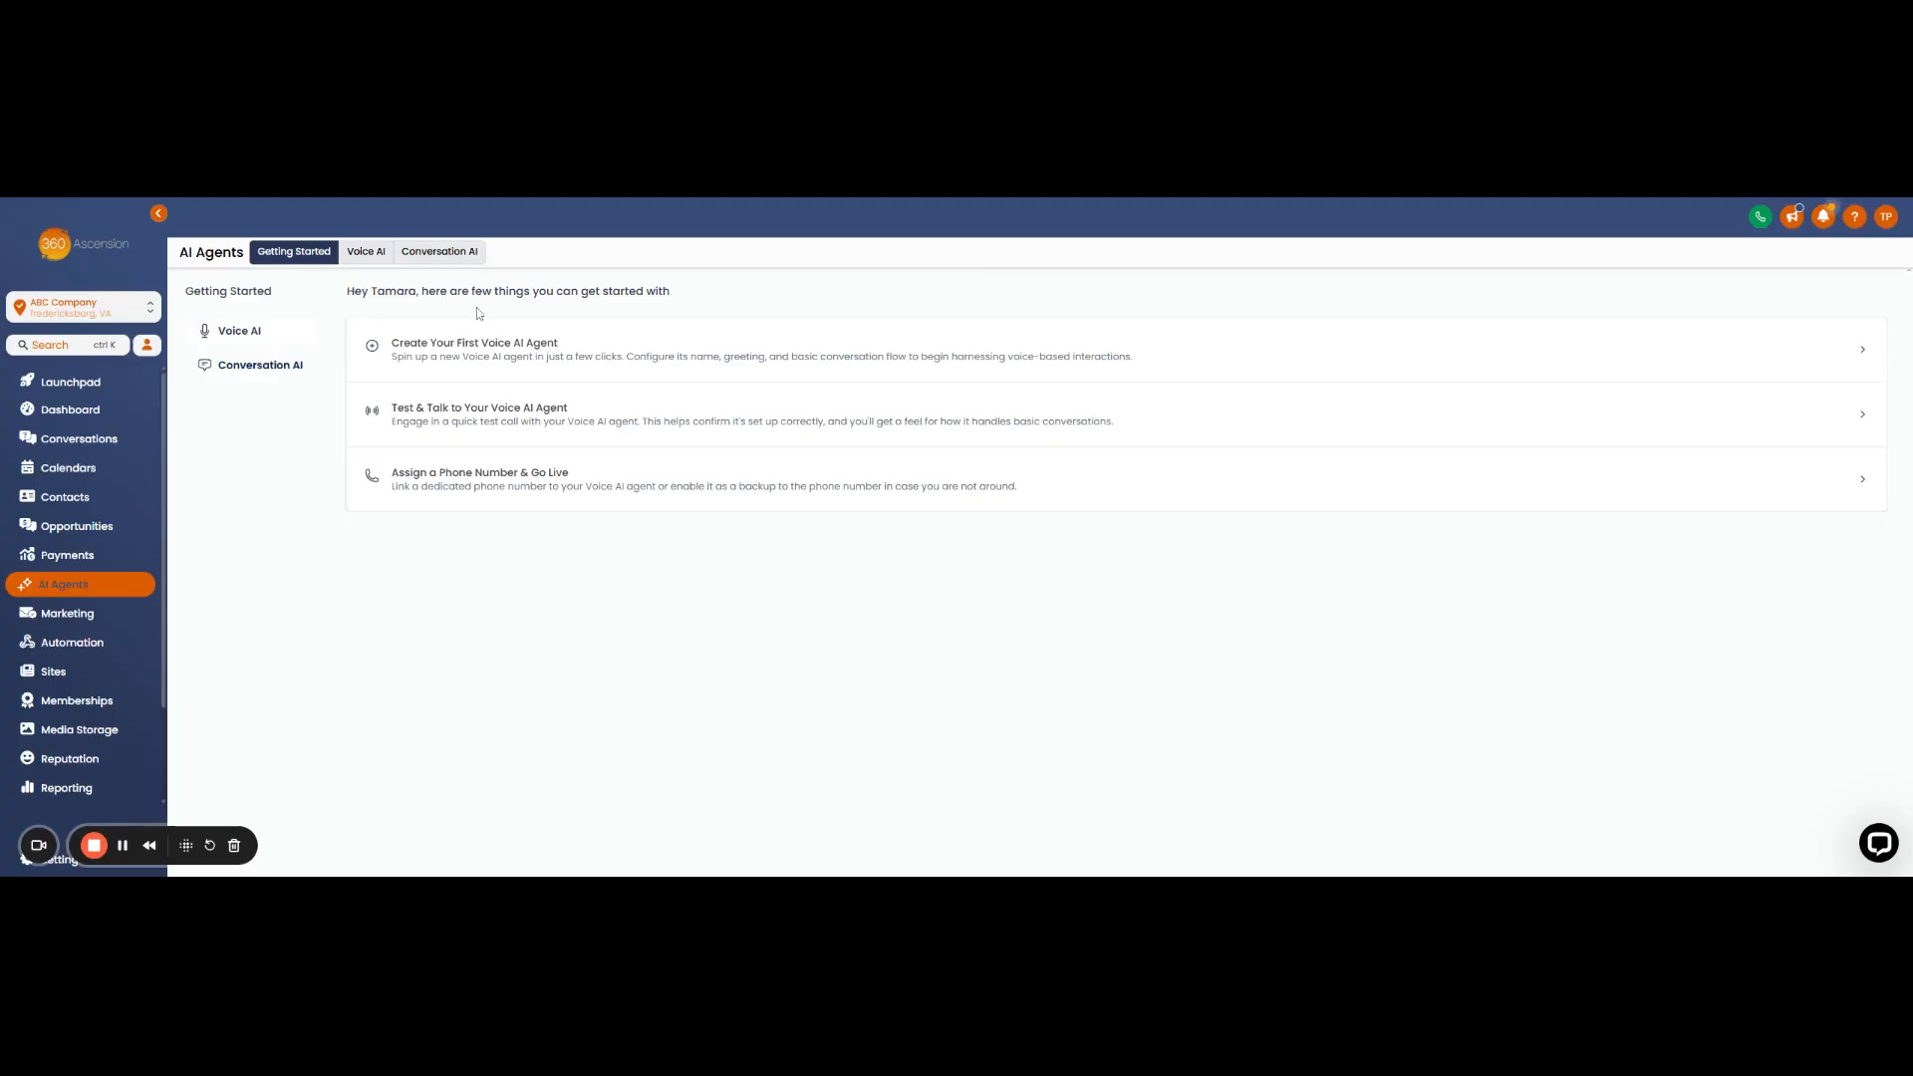
pyautogui.click(377, 260)
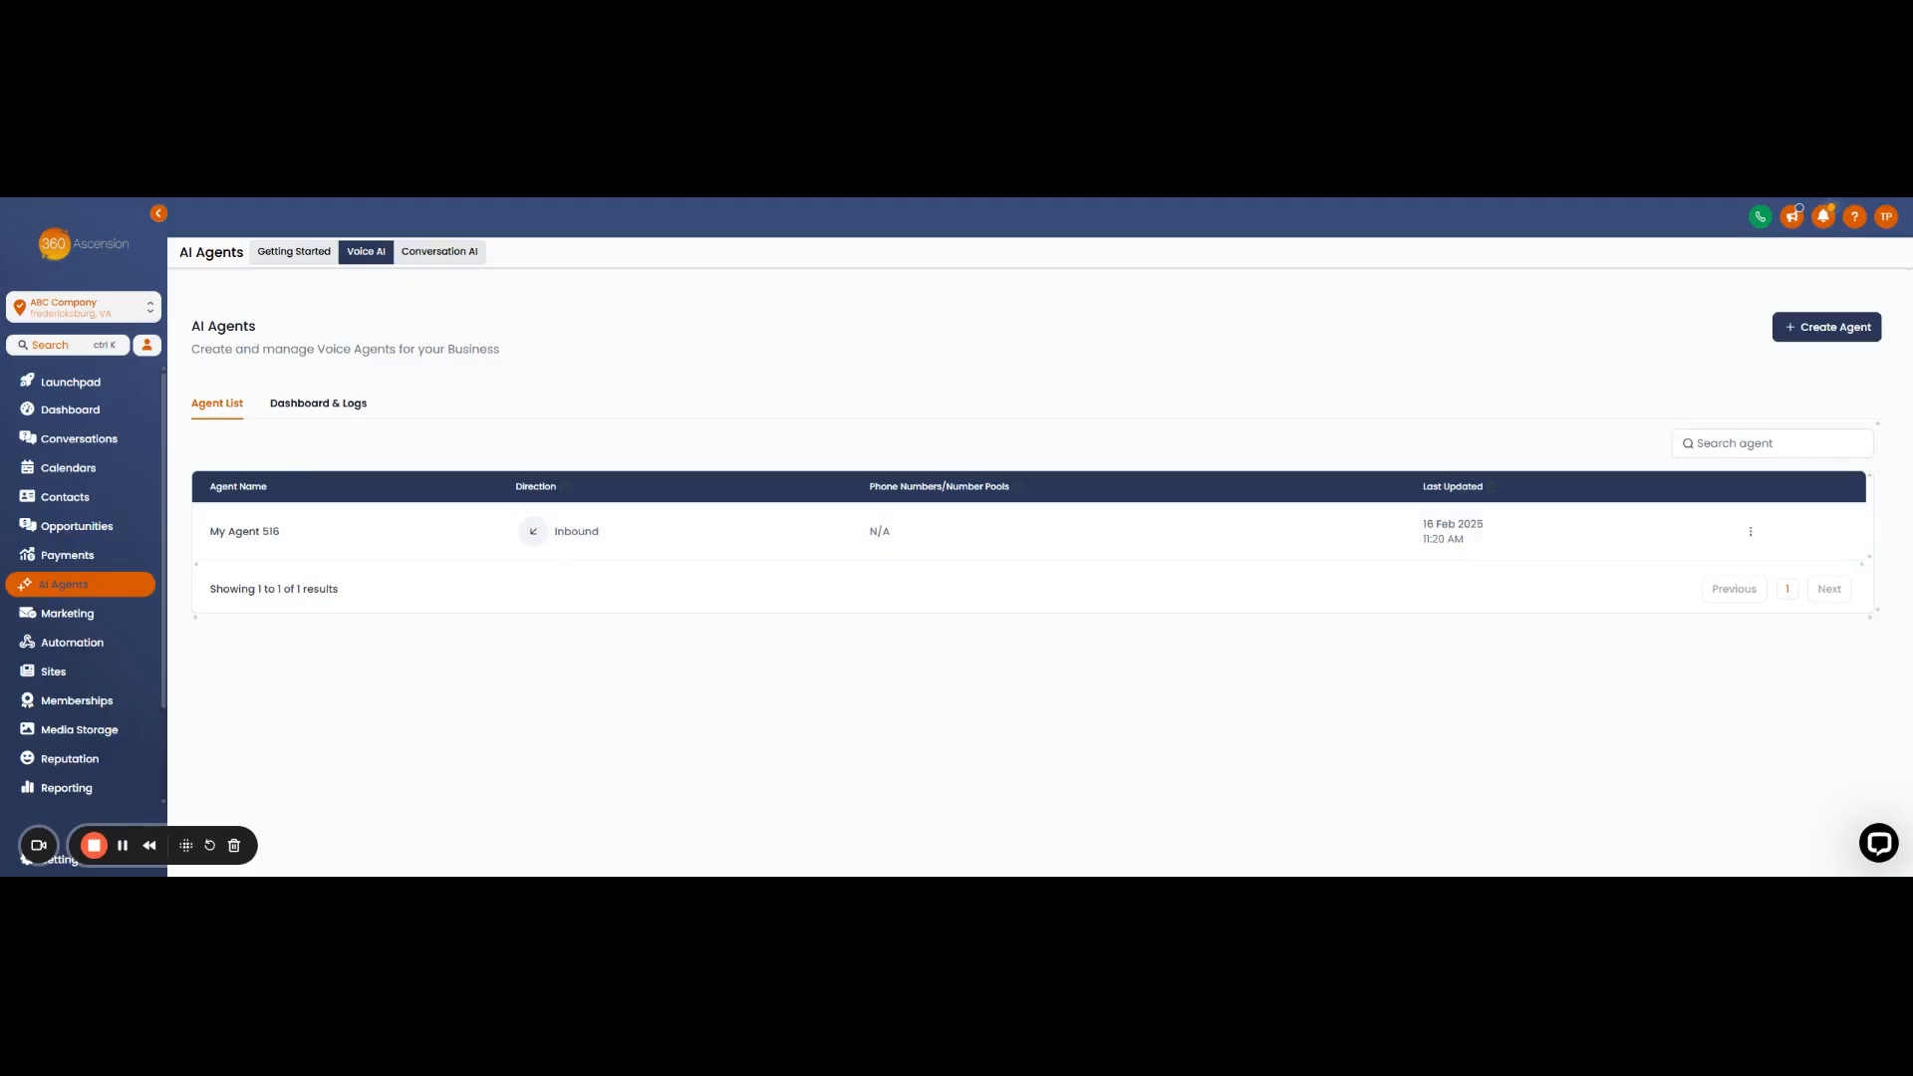
# - Open the Voice AI Dashboard & Logs with the agent filter kept on All Agents
pyautogui.click(341, 407)
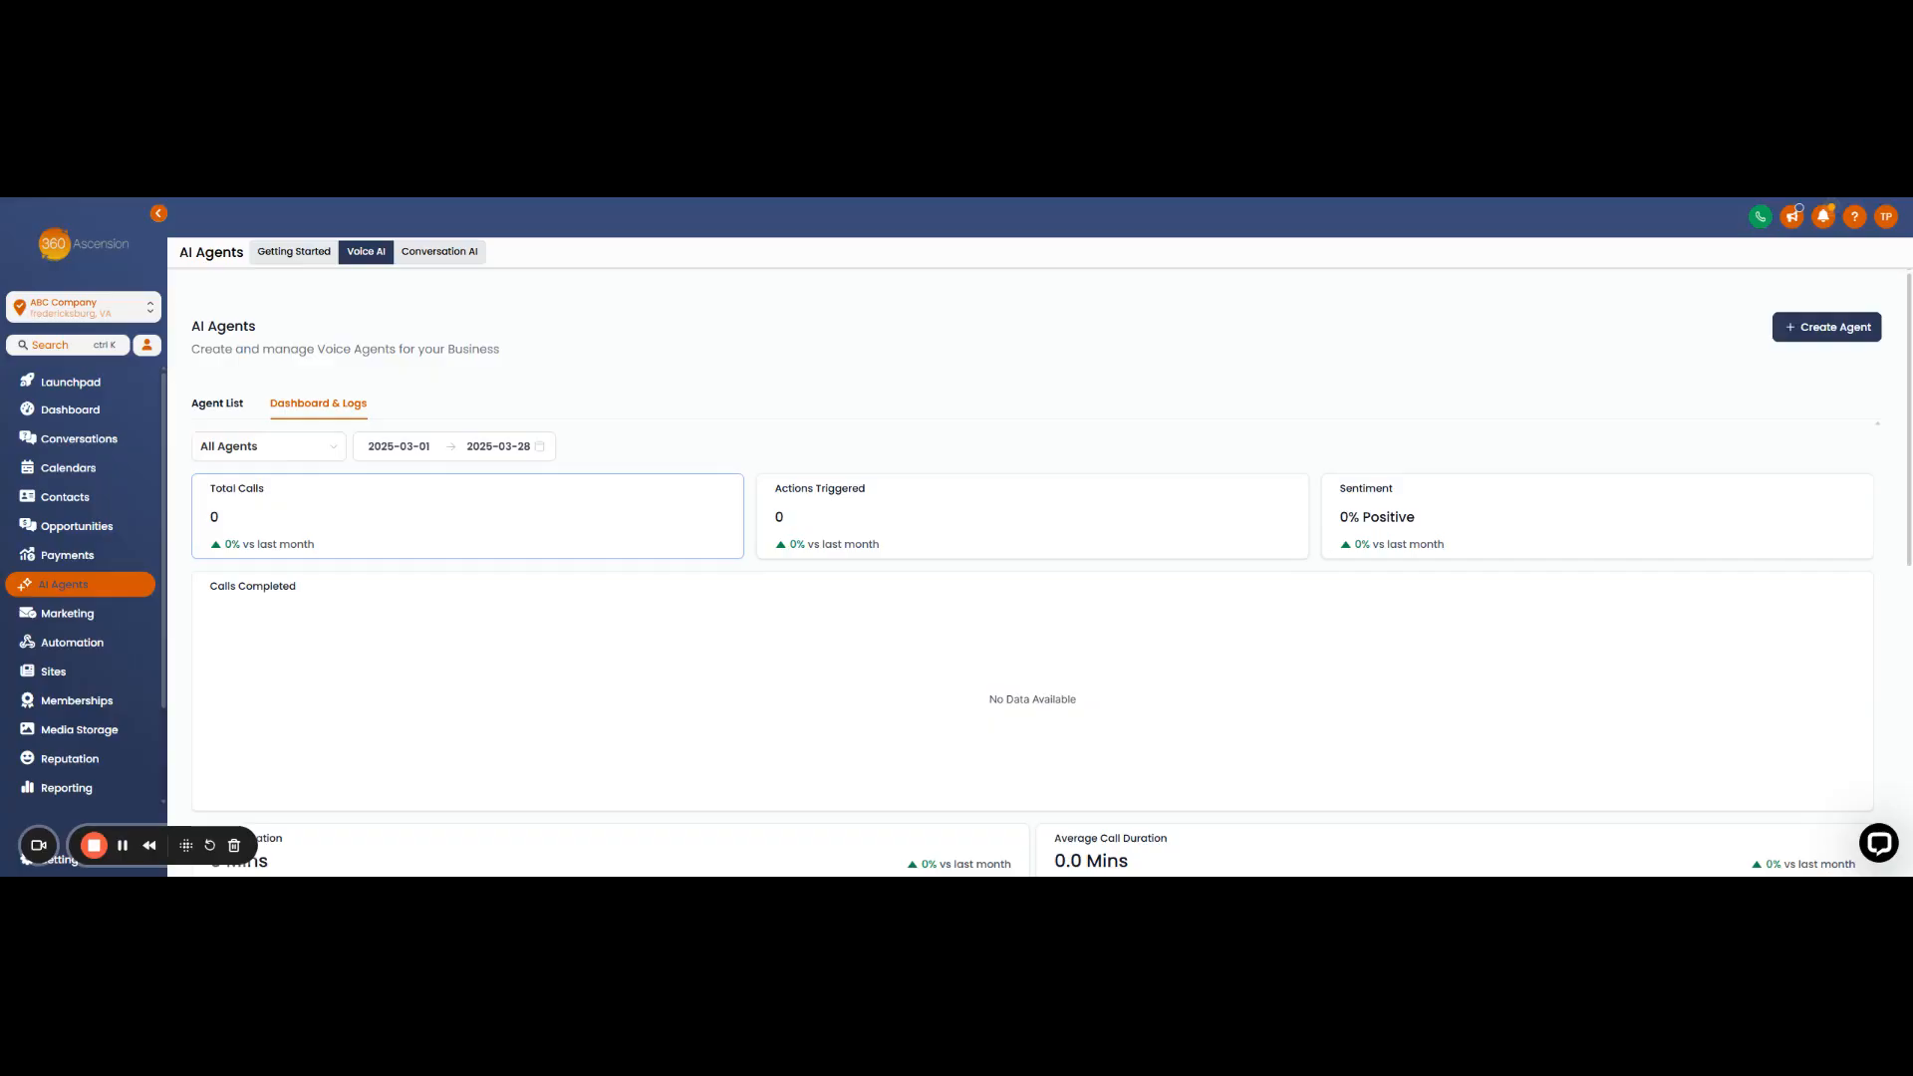
pyautogui.click(317, 447)
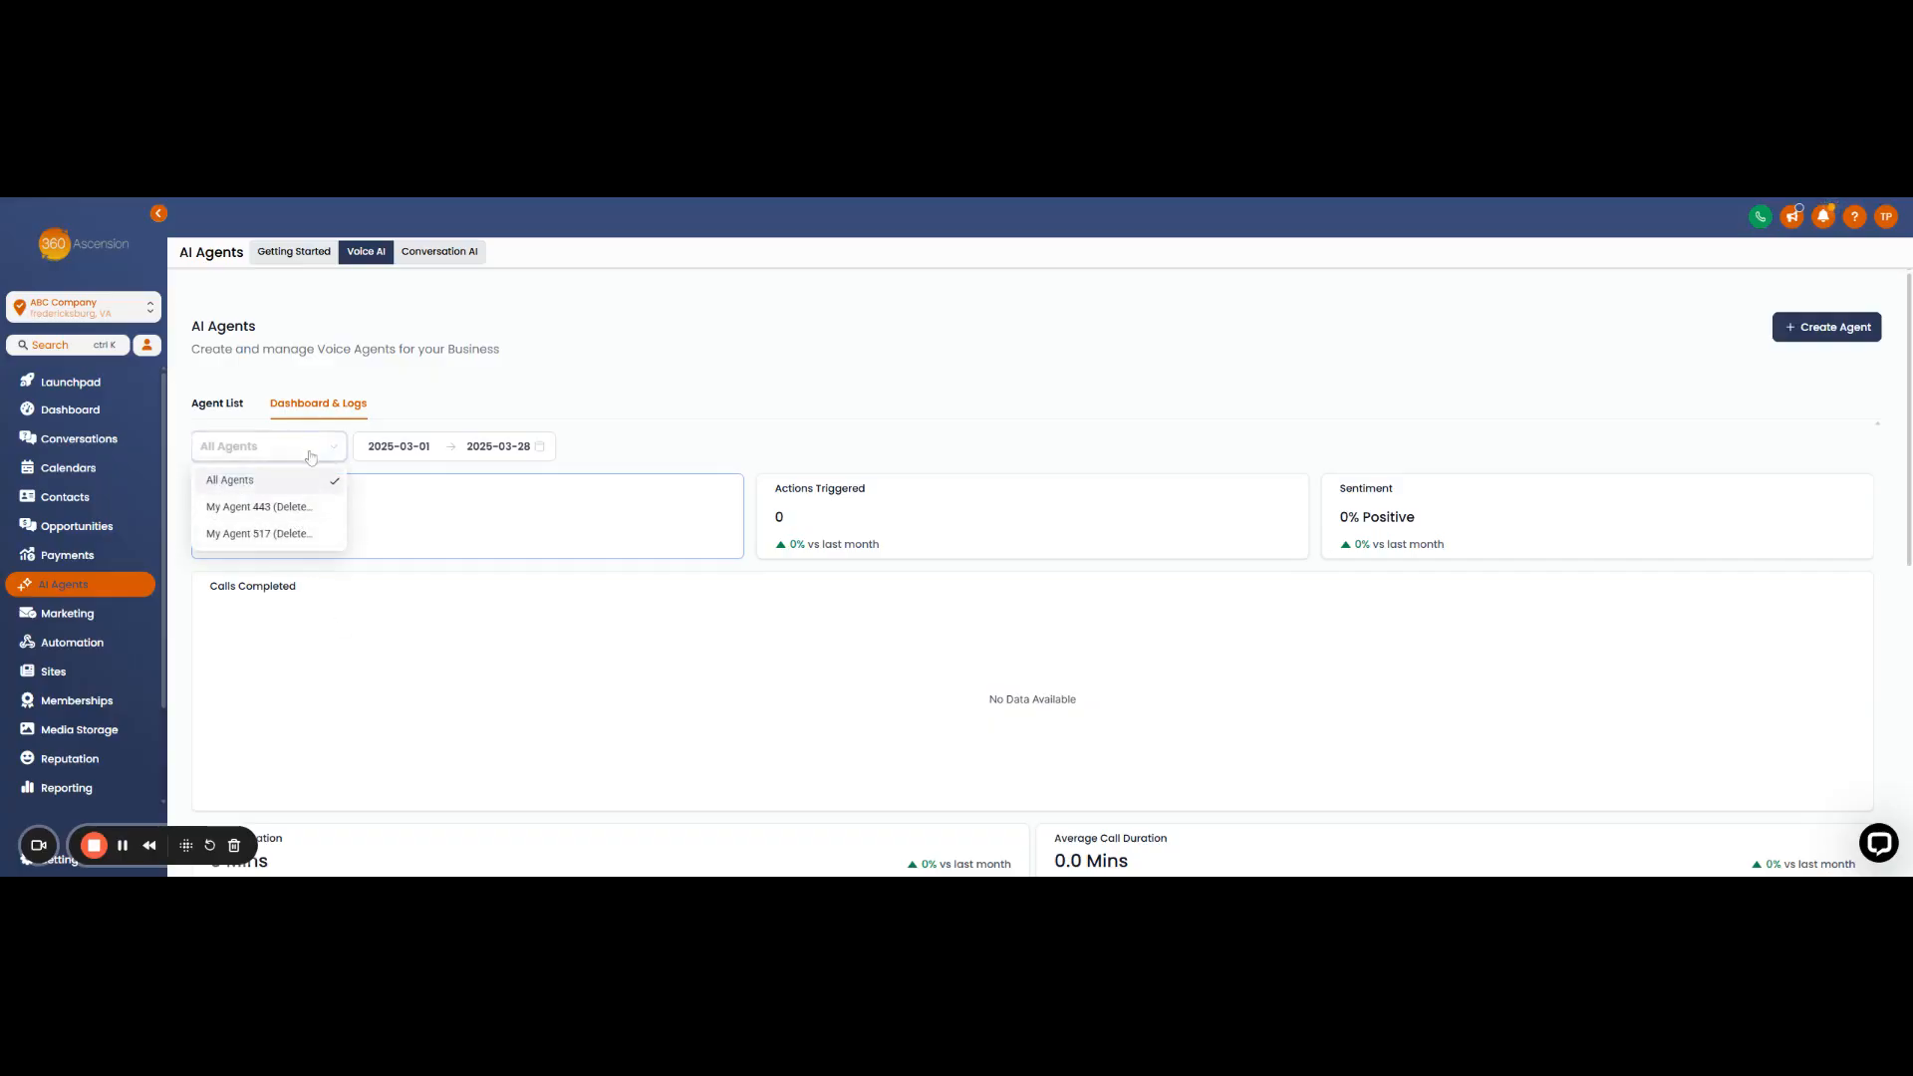
pyautogui.click(286, 482)
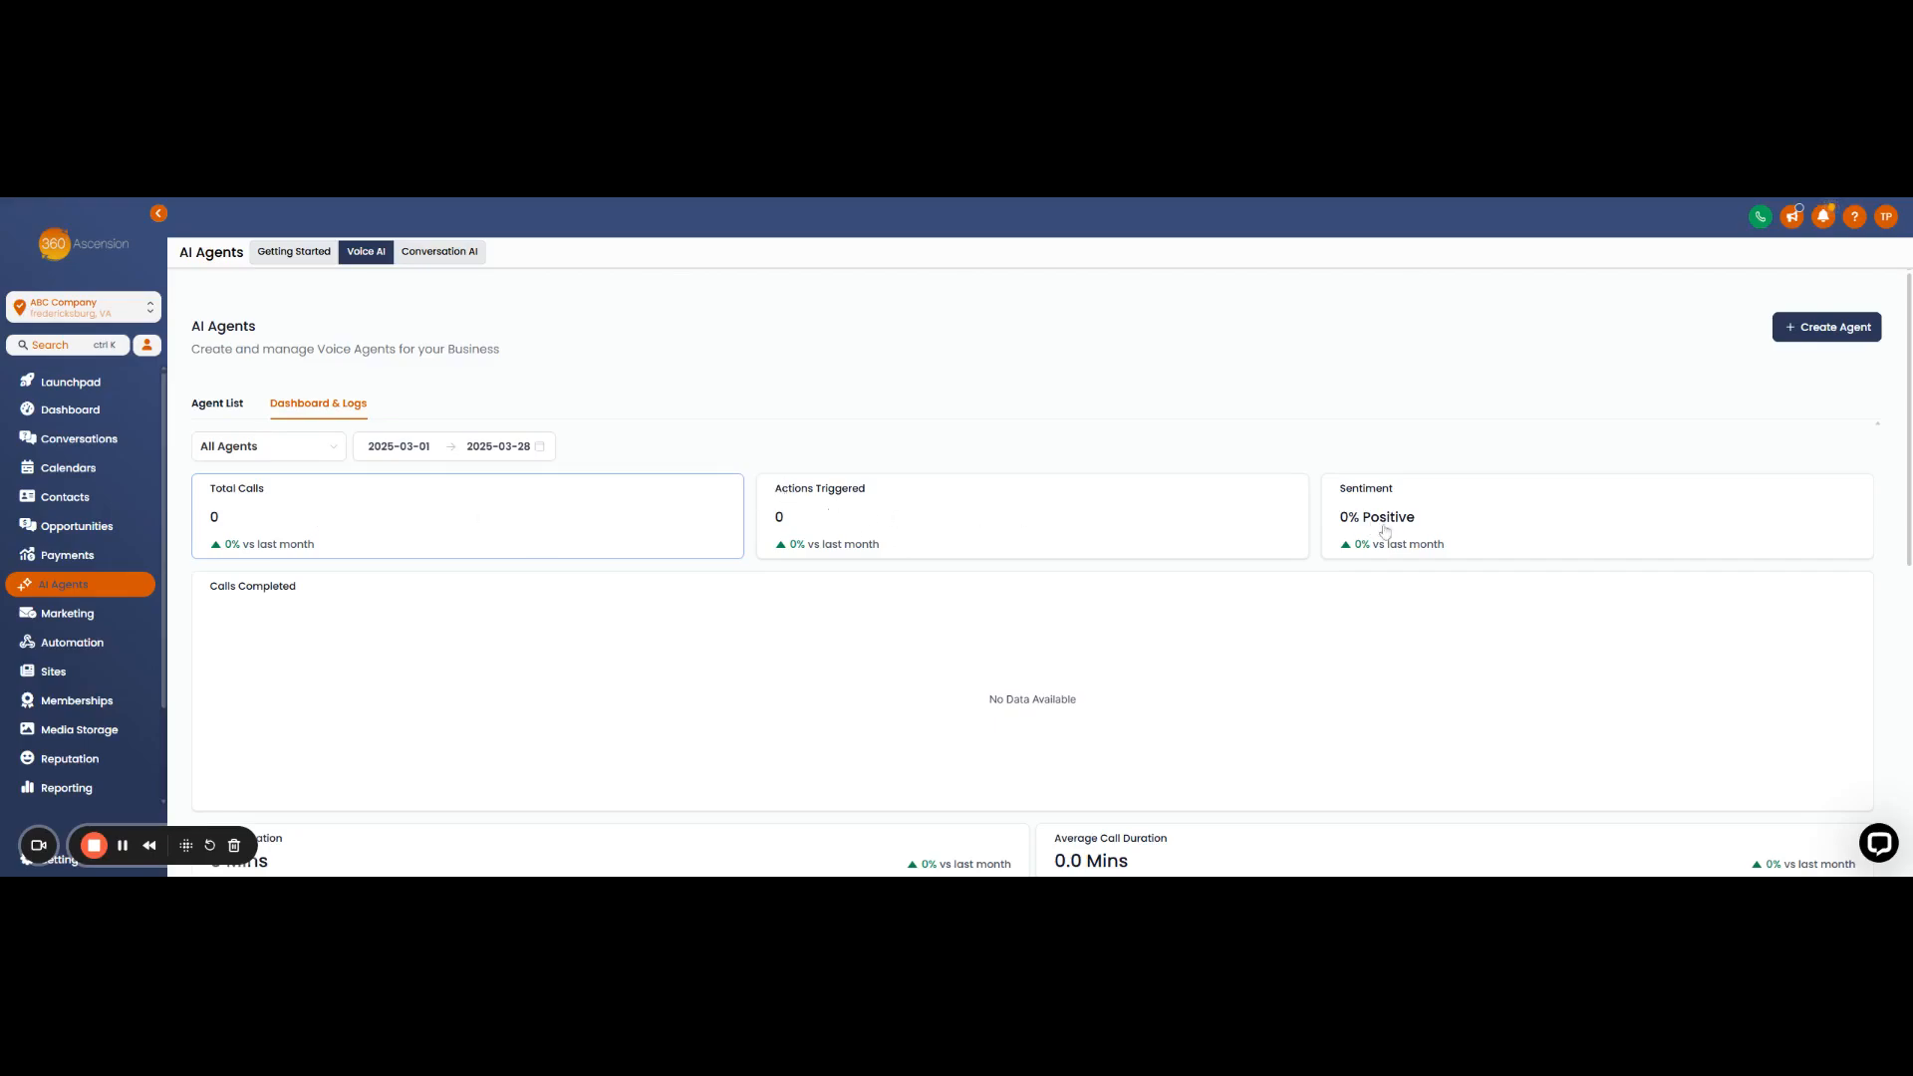
# - Show the call Sentiment breakdown and check that the logs table below is empty
pyautogui.click(1425, 528)
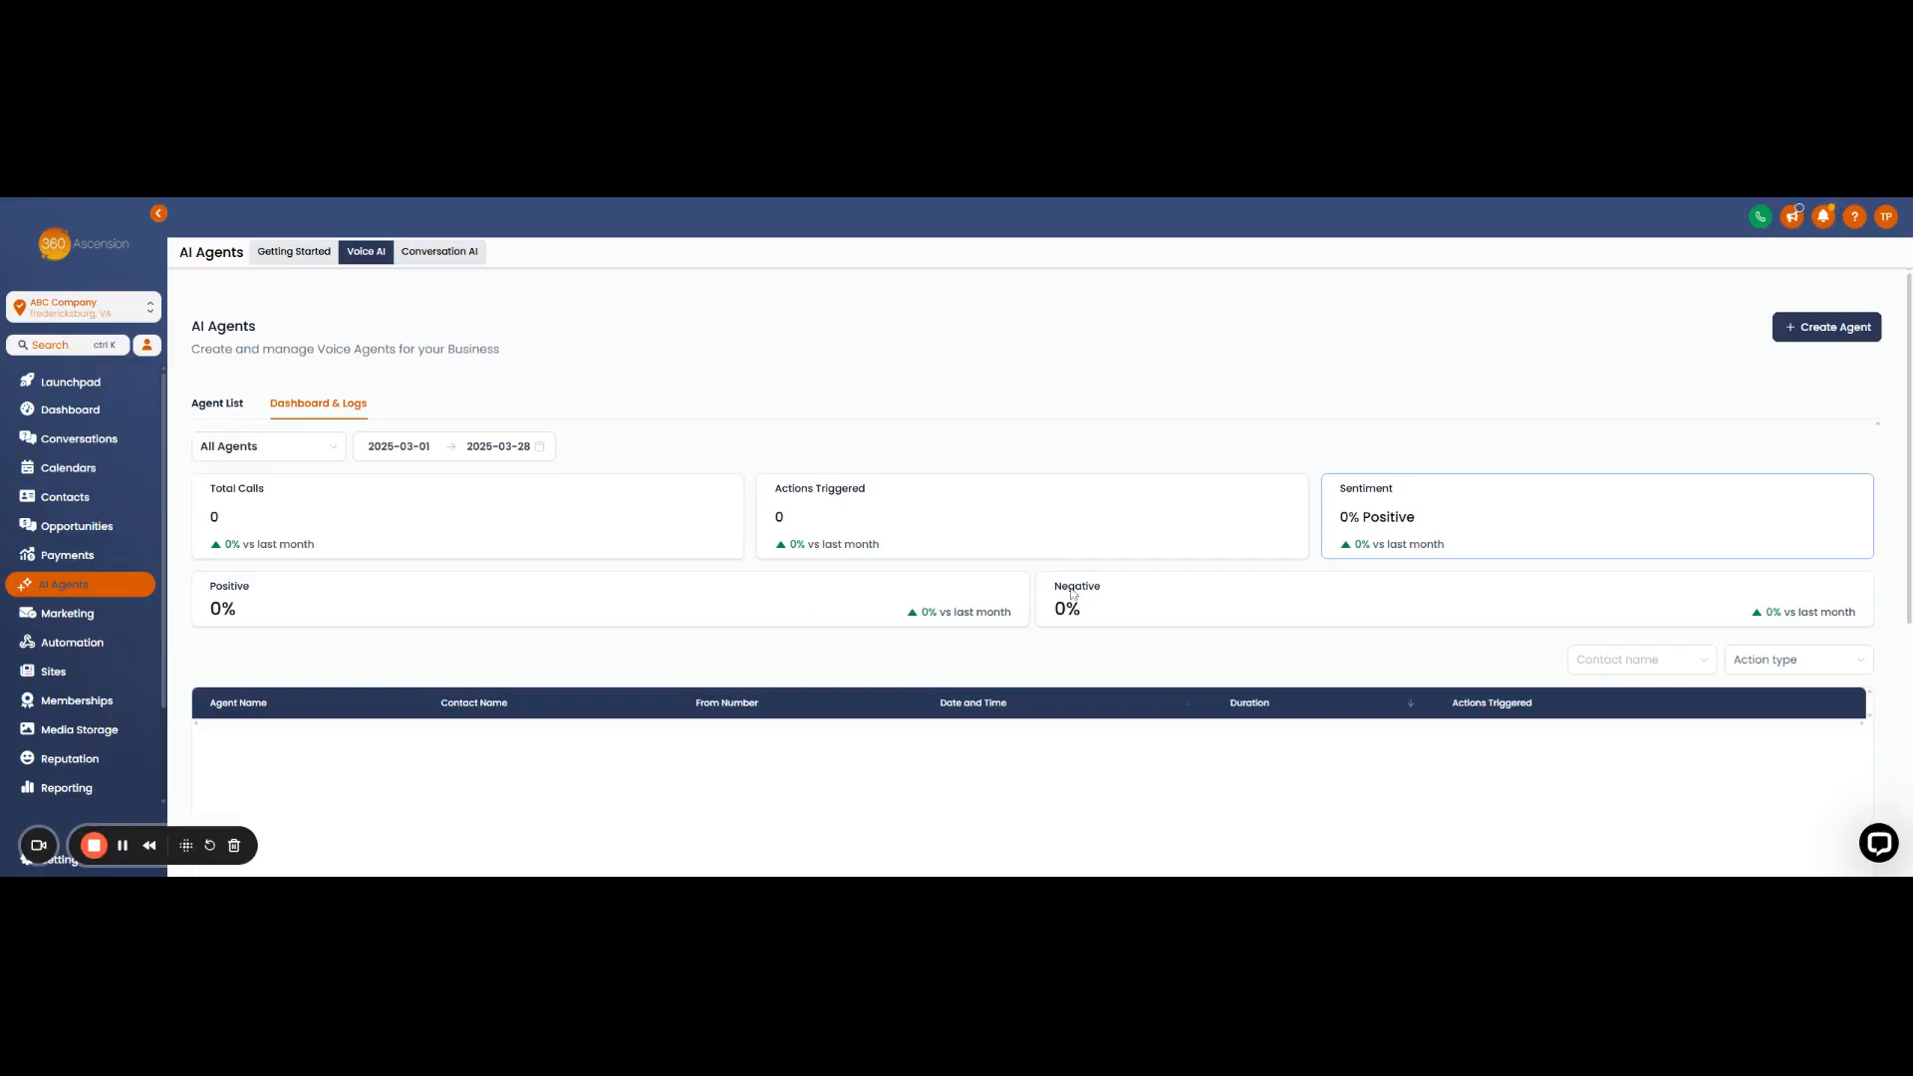
pyautogui.scroll(-1, 1153, 659)
pyautogui.scroll(-1, 1153, 659)
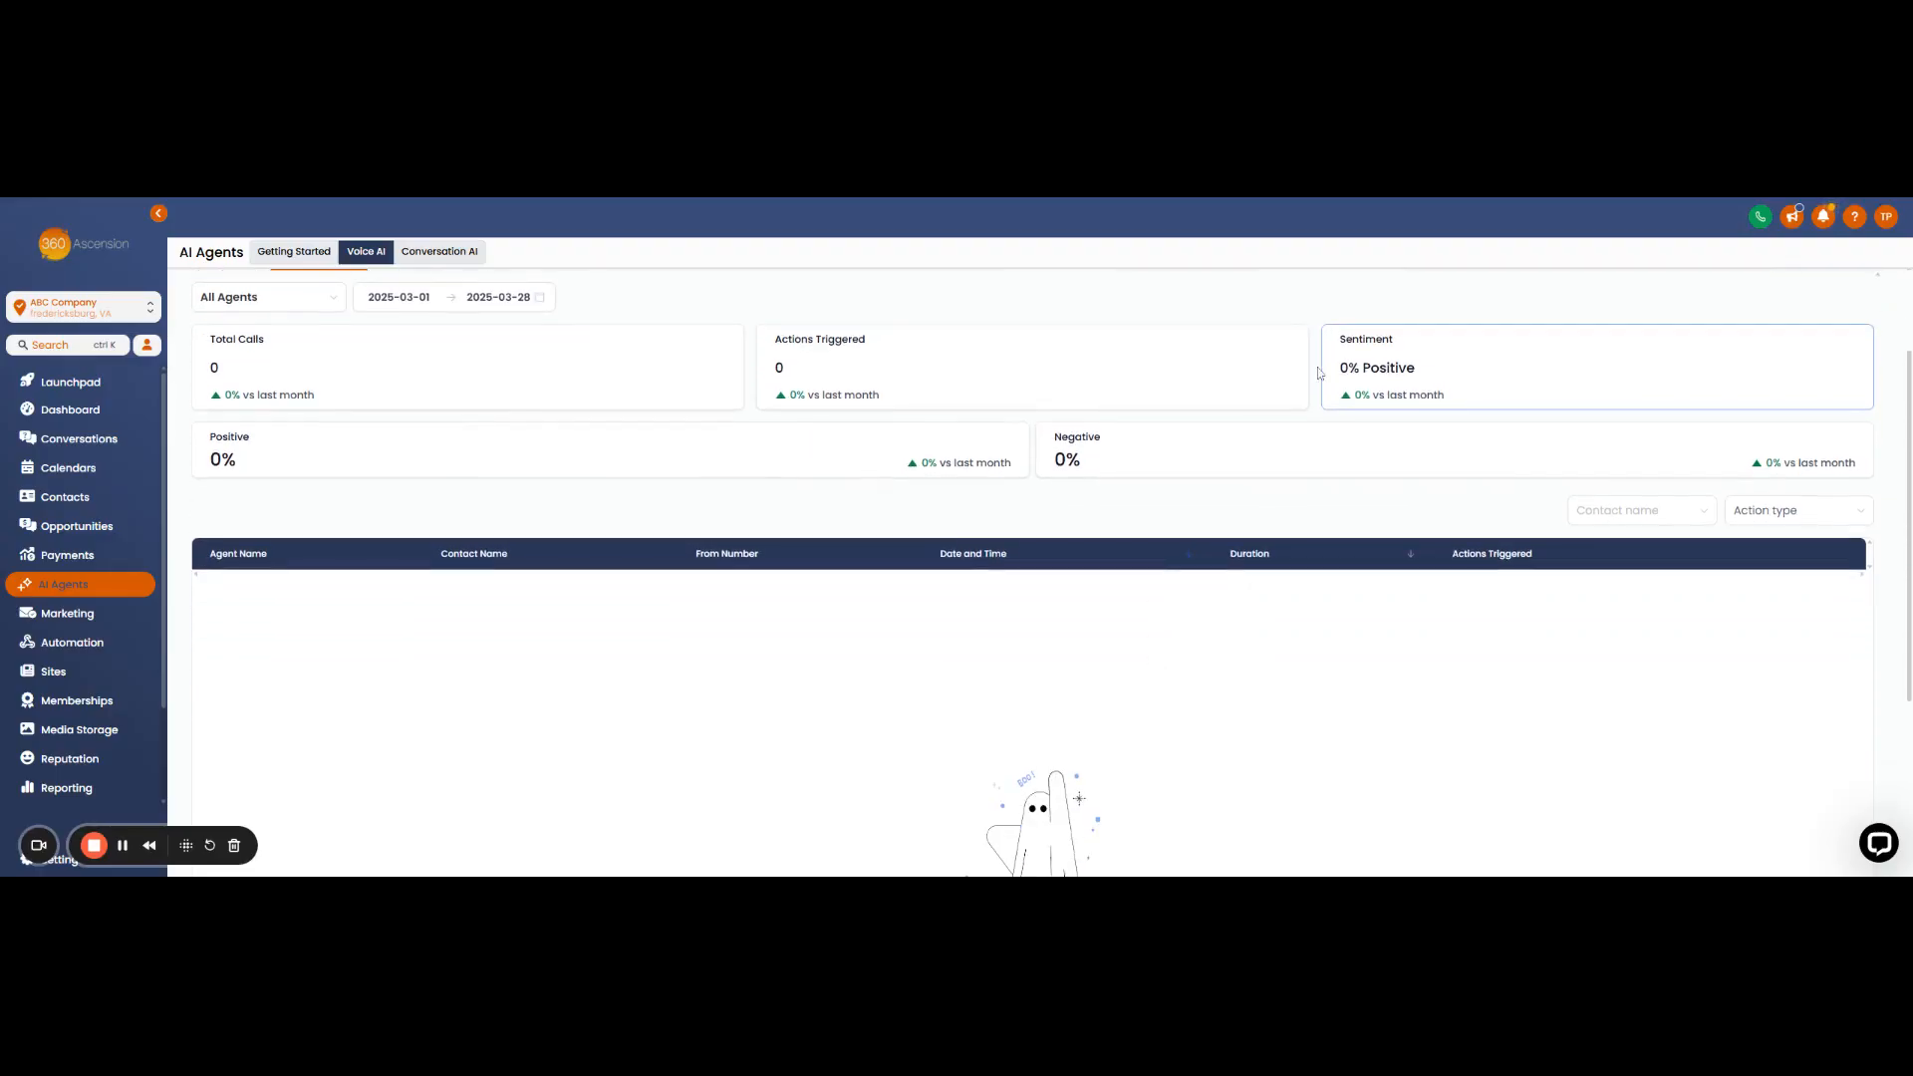
pyautogui.scroll(-2, 939, 658)
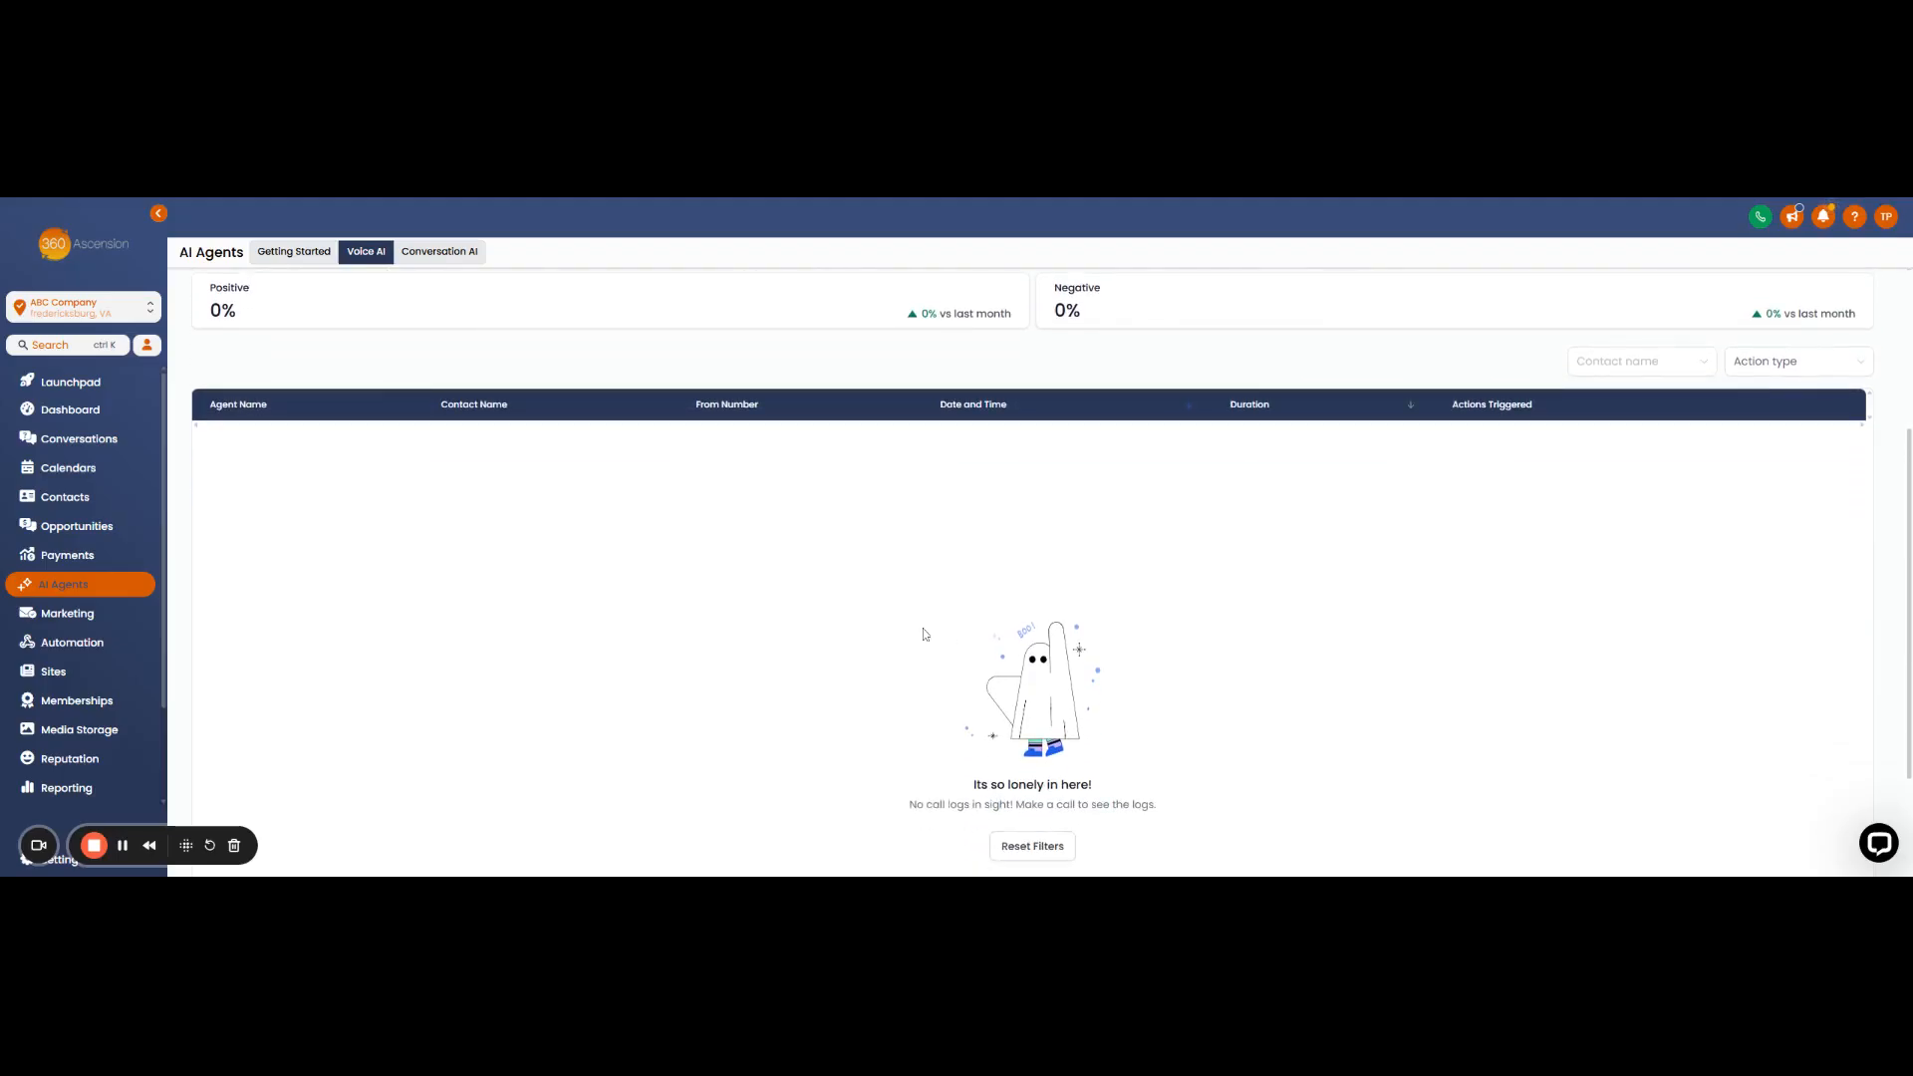
pyautogui.scroll(3, 1312, 424)
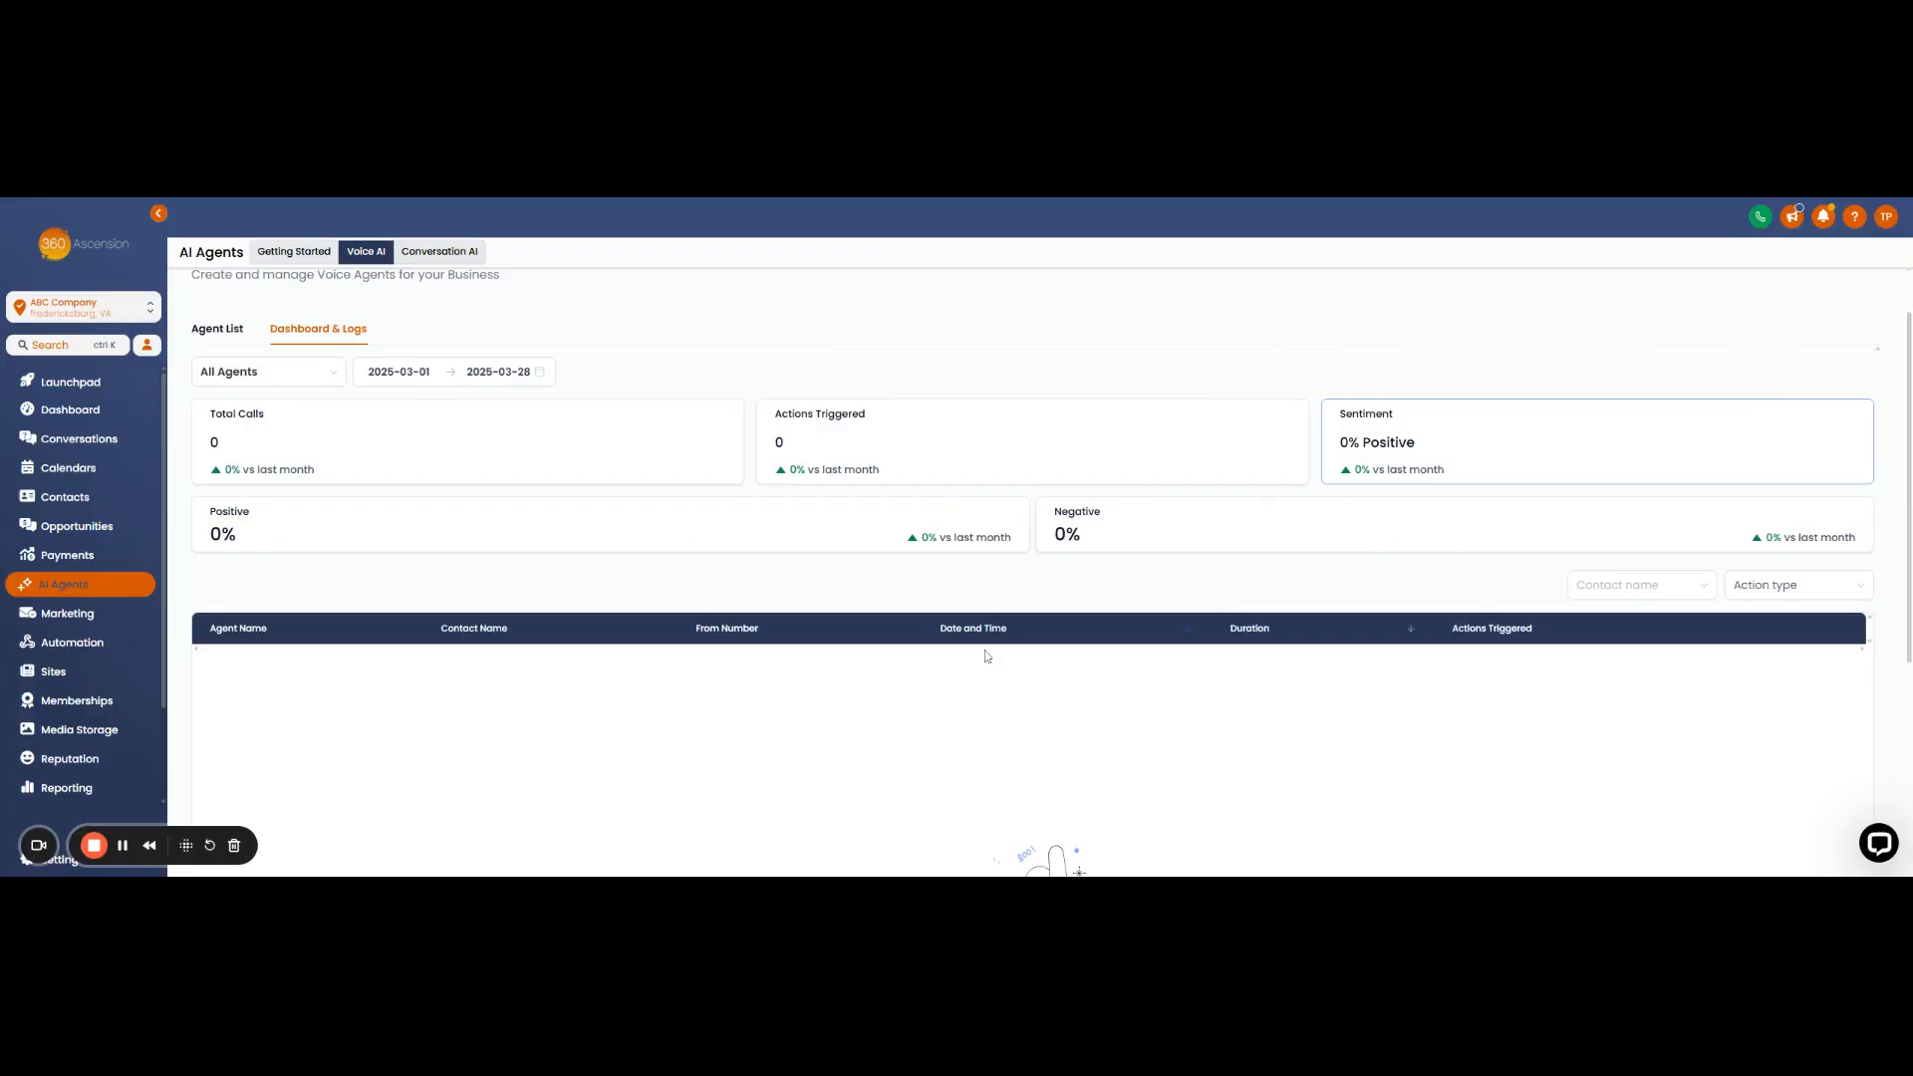
pyautogui.scroll(-1, 903, 602)
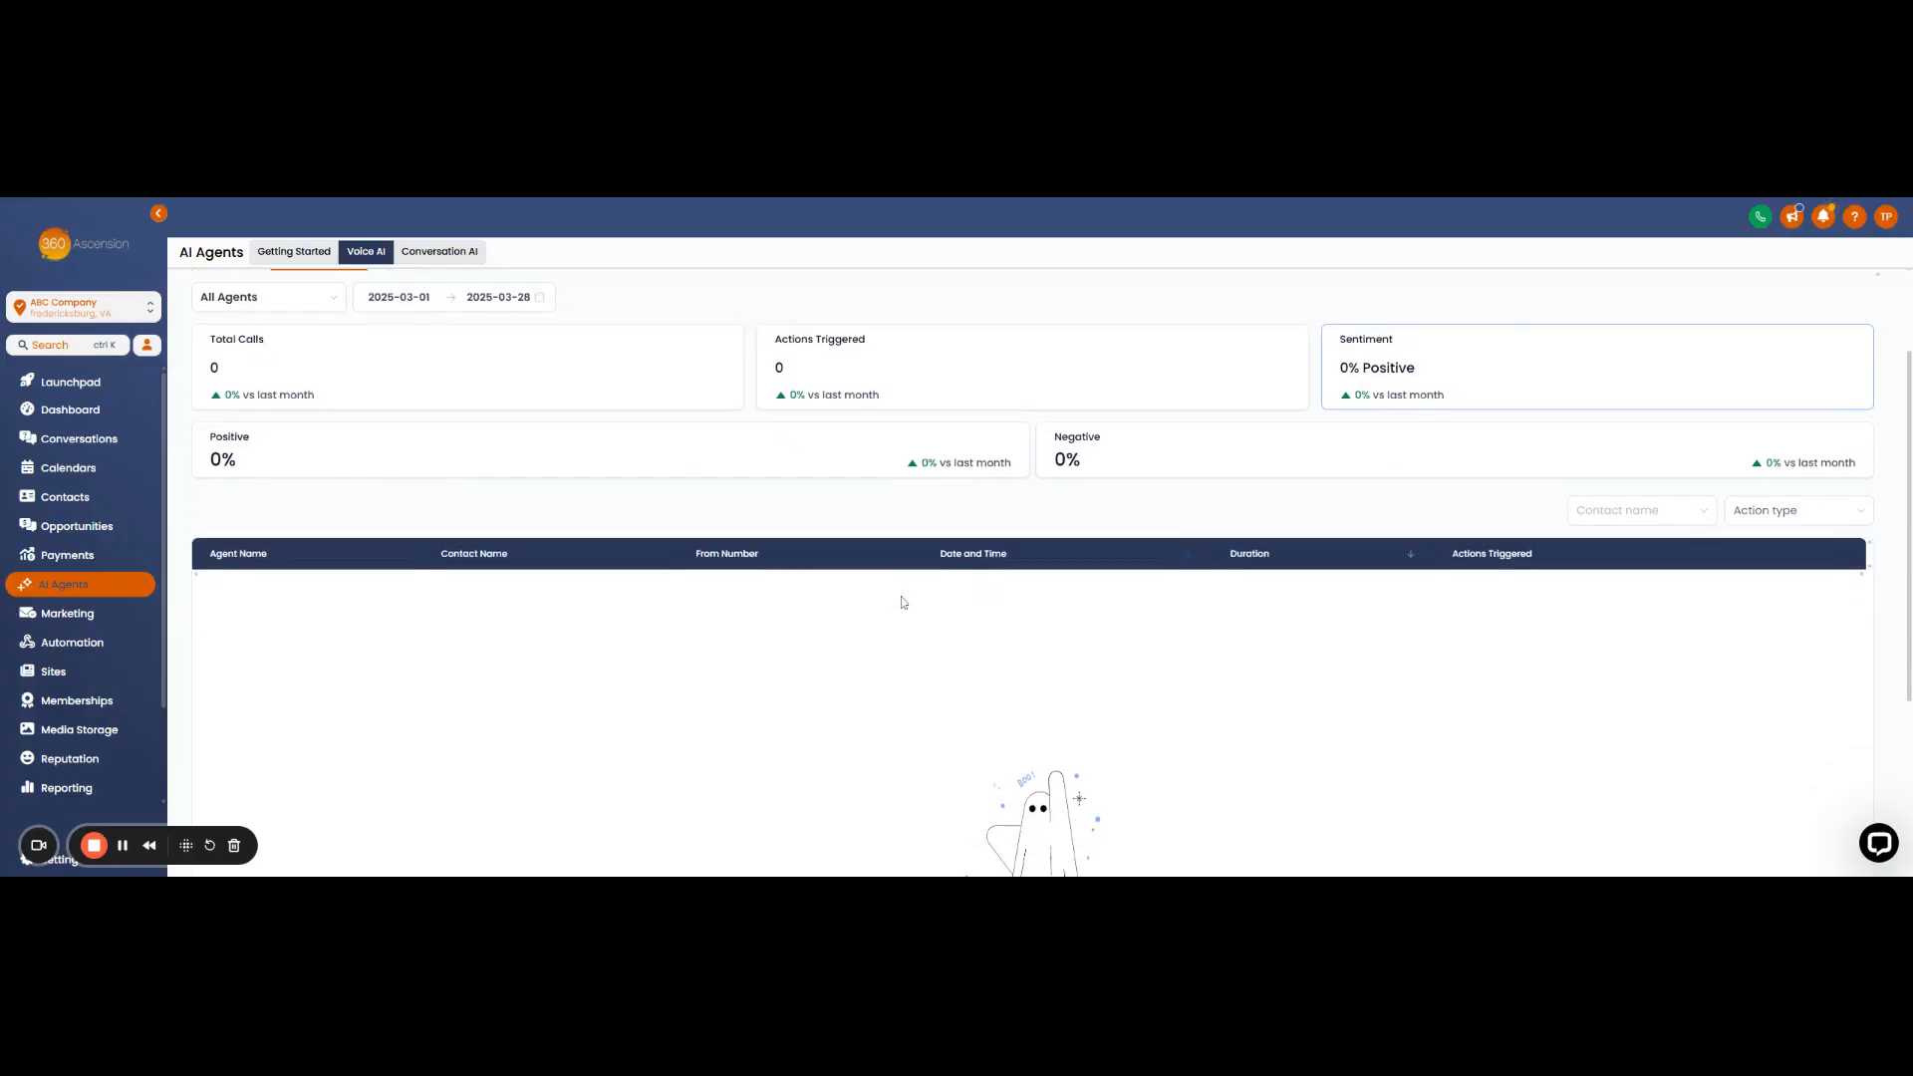
pyautogui.scroll(-1, 901, 602)
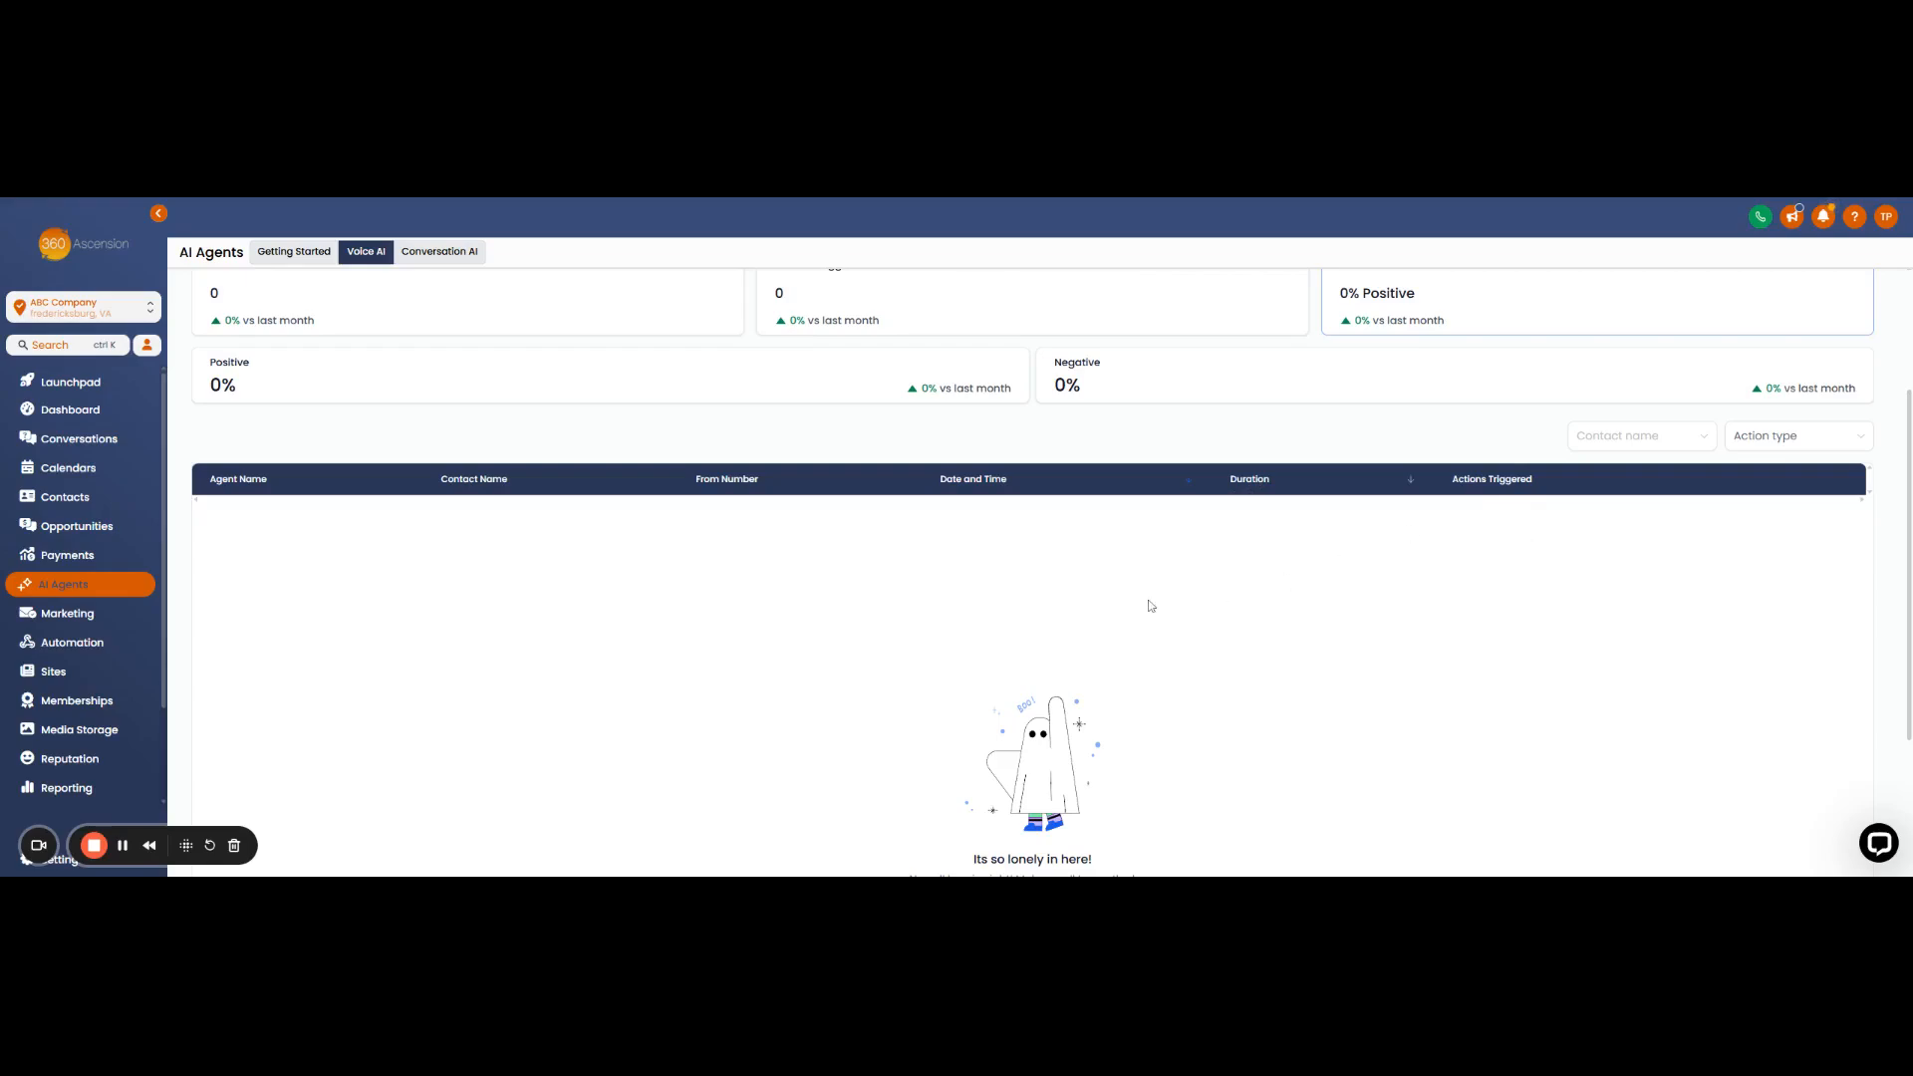
pyautogui.scroll(3, 1067, 606)
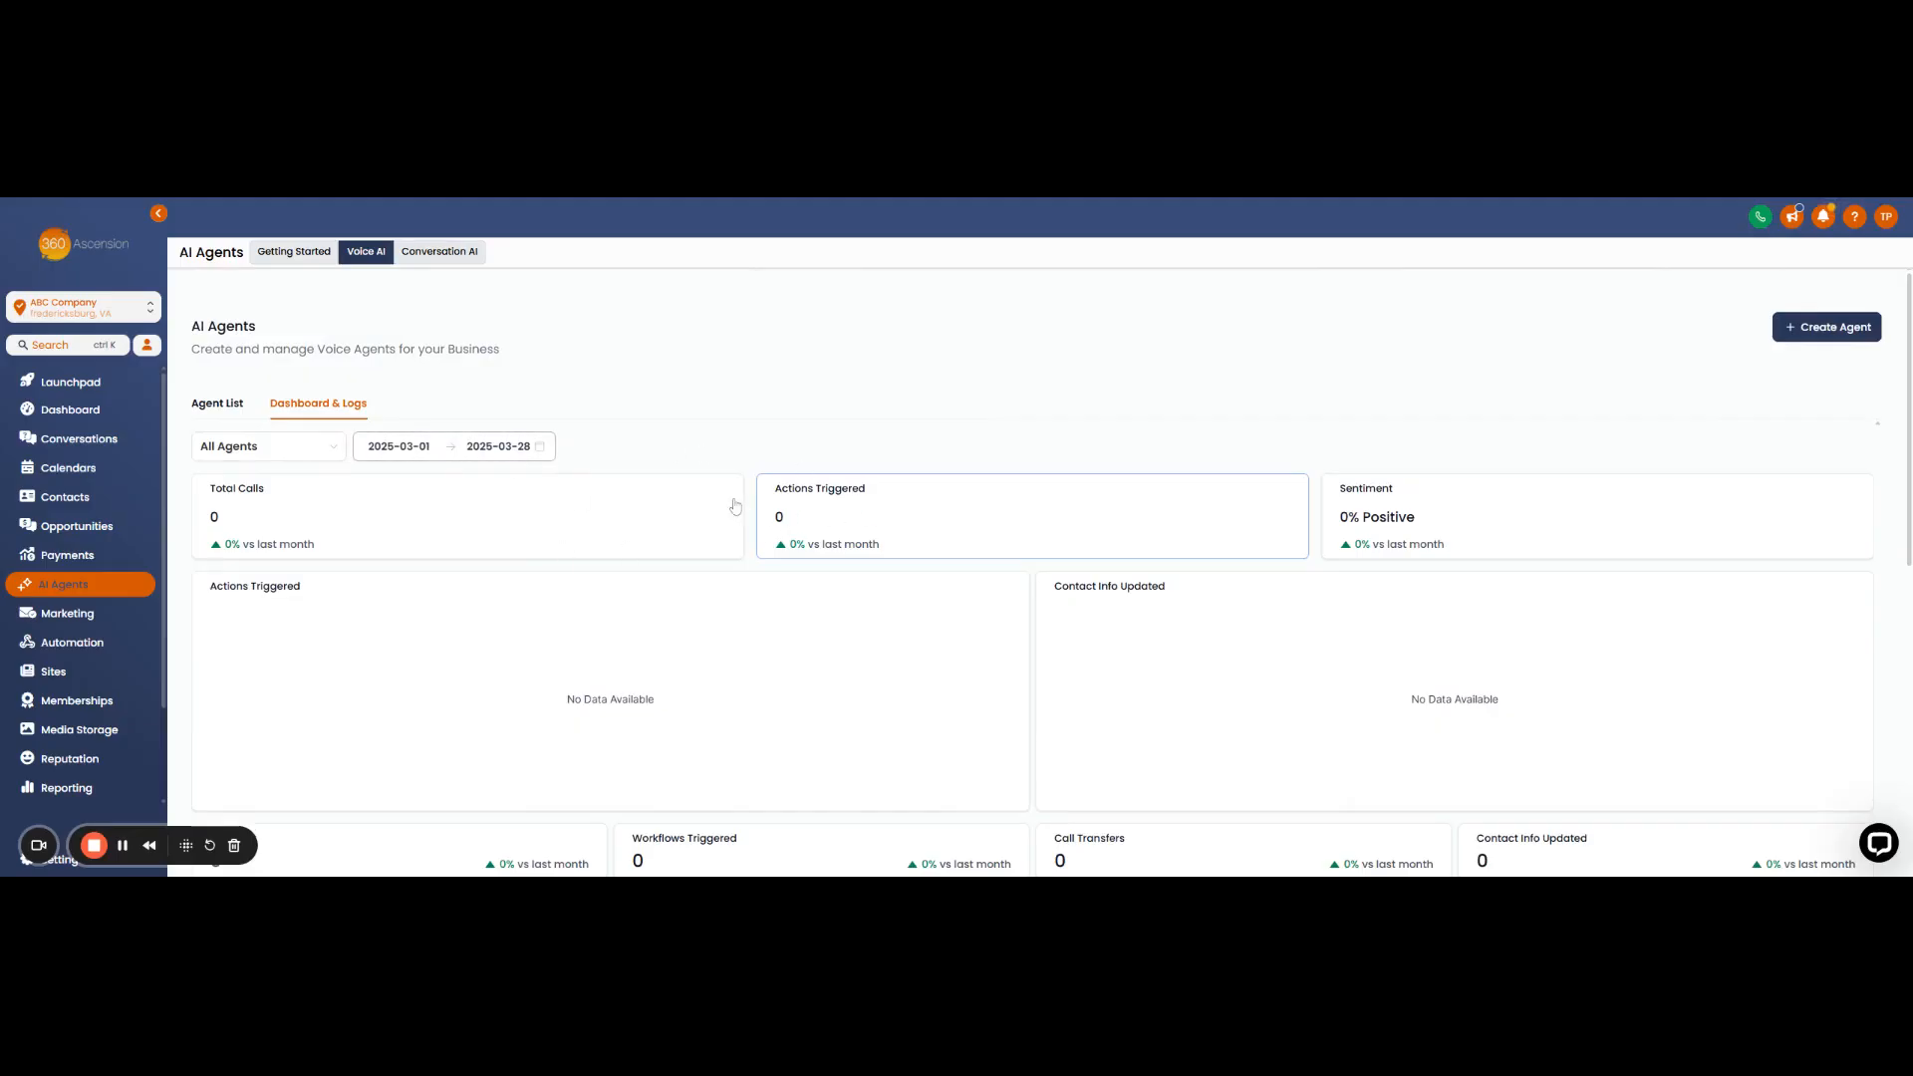
# - Scroll through the empty Actions Triggered charts and back to the top of the dashboard
pyautogui.scroll(-1, 778, 577)
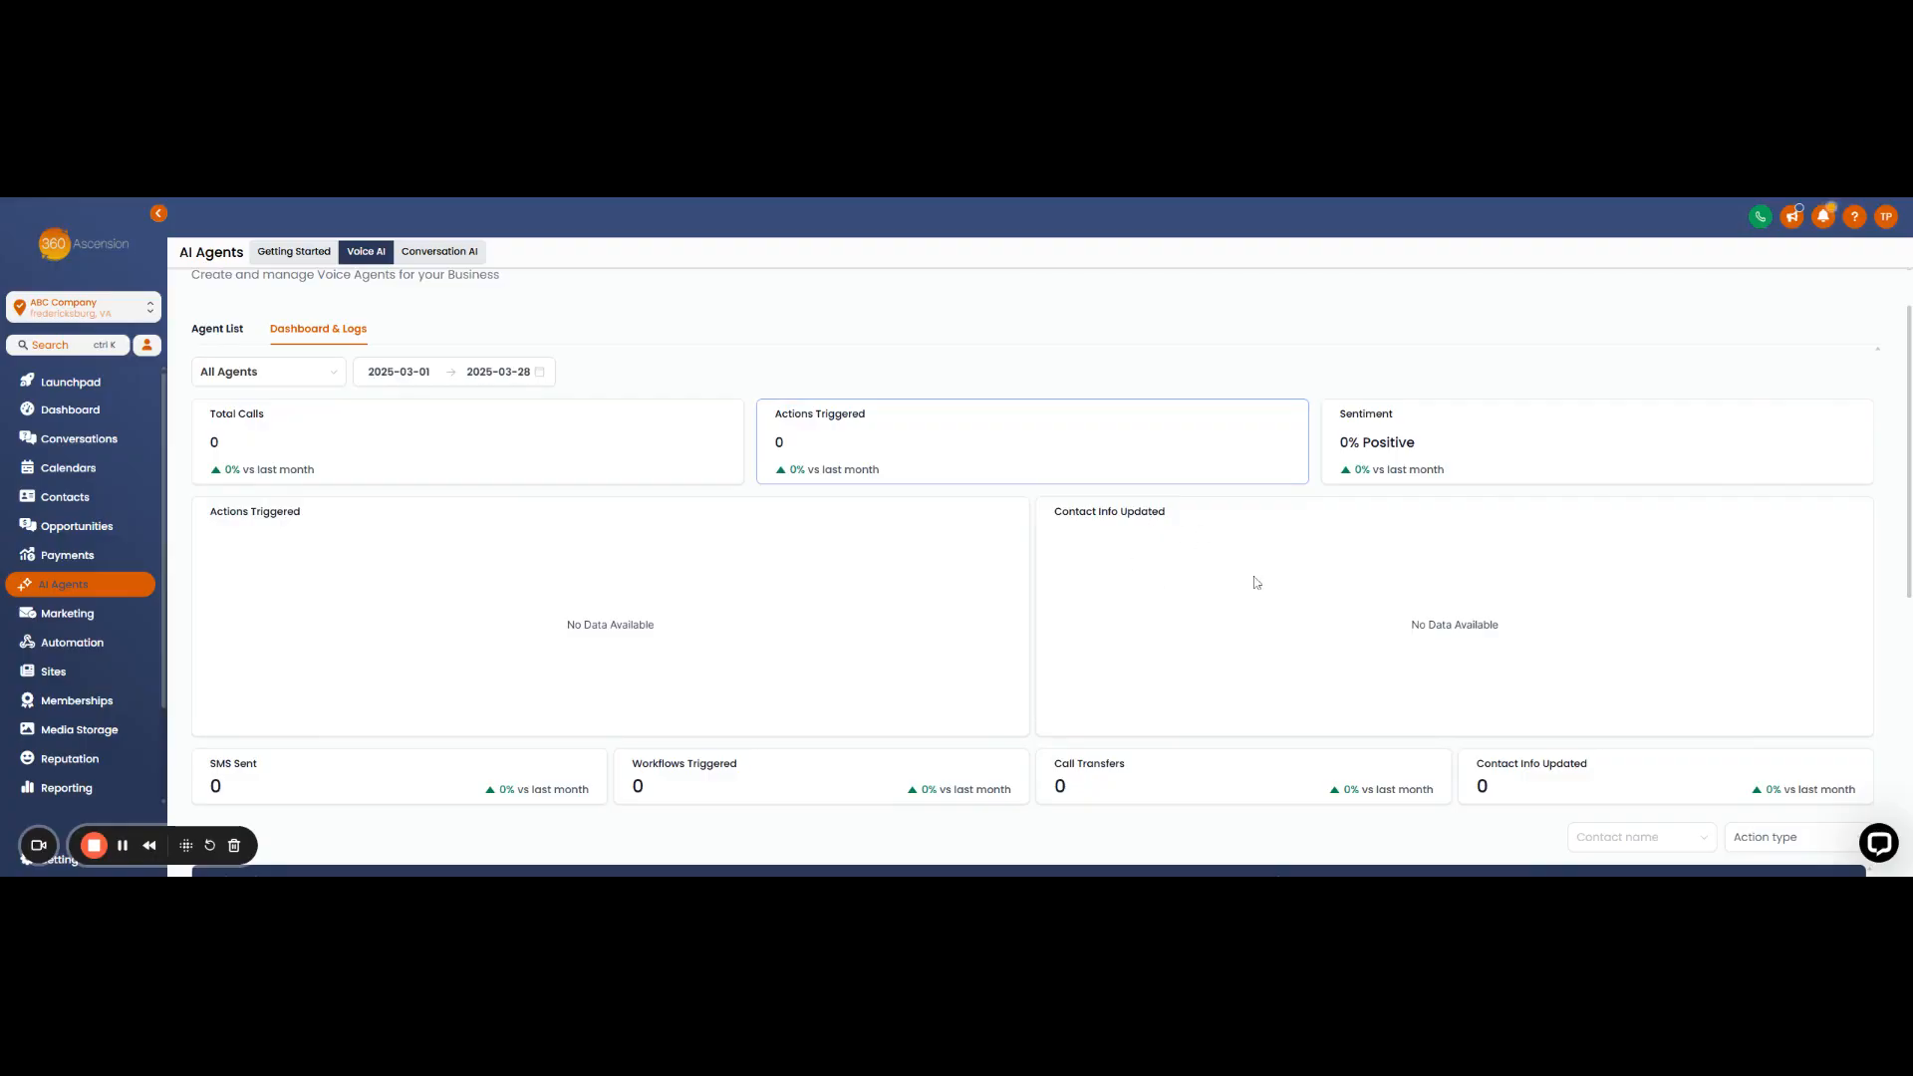
pyautogui.scroll(-2, 1400, 638)
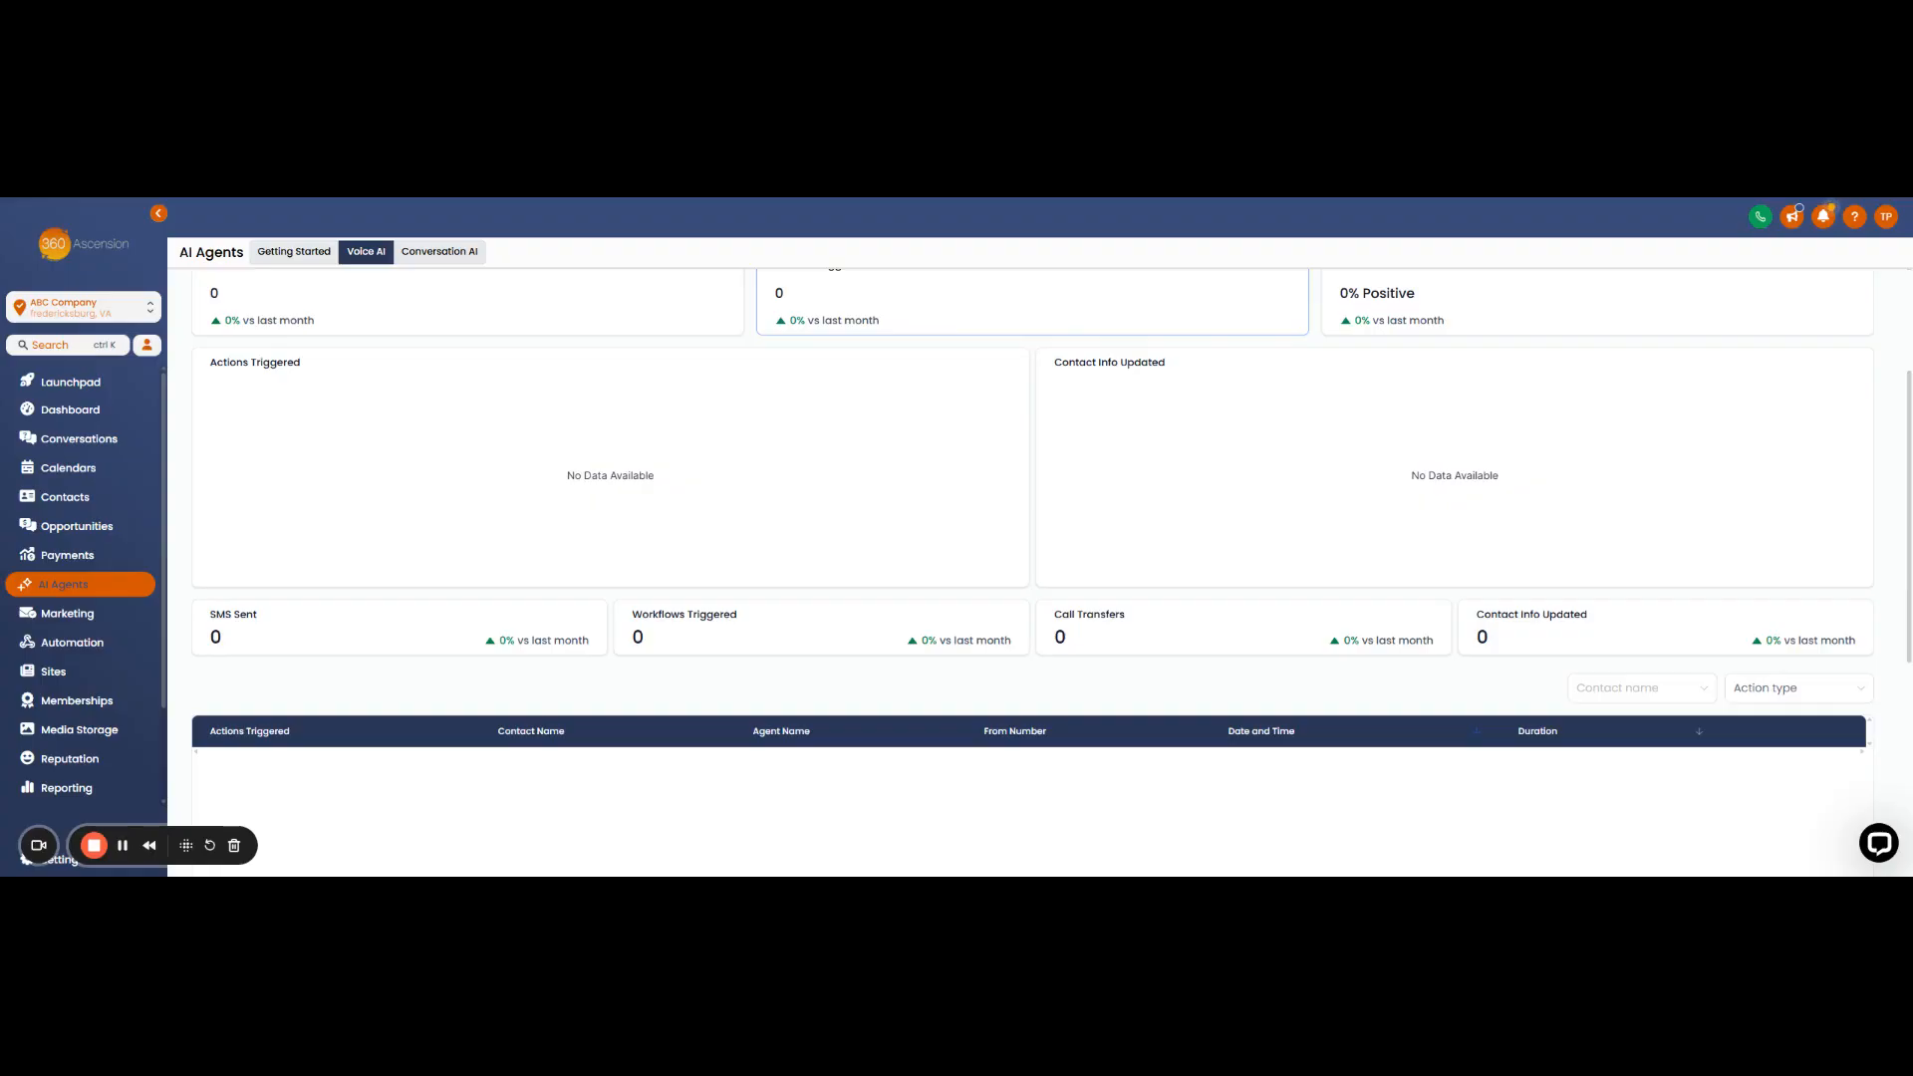
pyautogui.scroll(3, 503, 662)
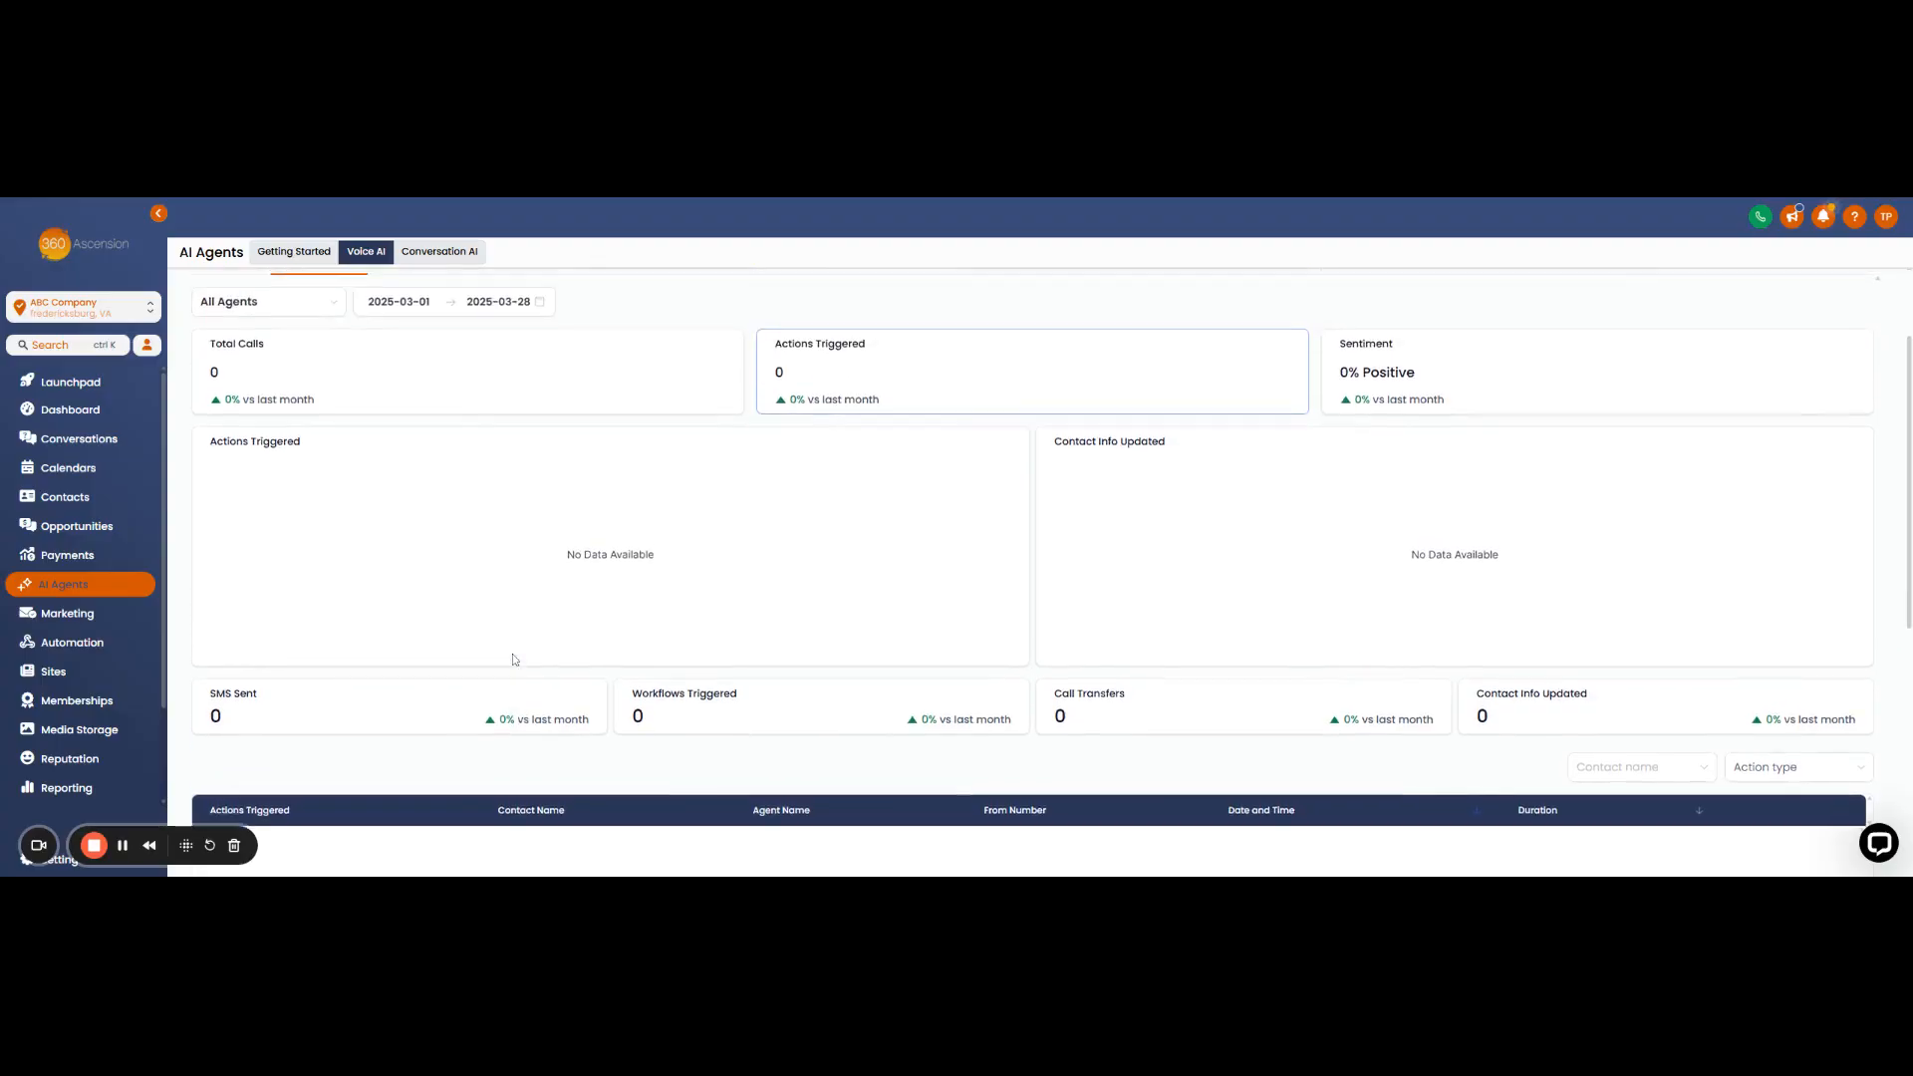
# - View the empty Total Calls chart and call logs, then return to the Agent List
pyautogui.click(466, 533)
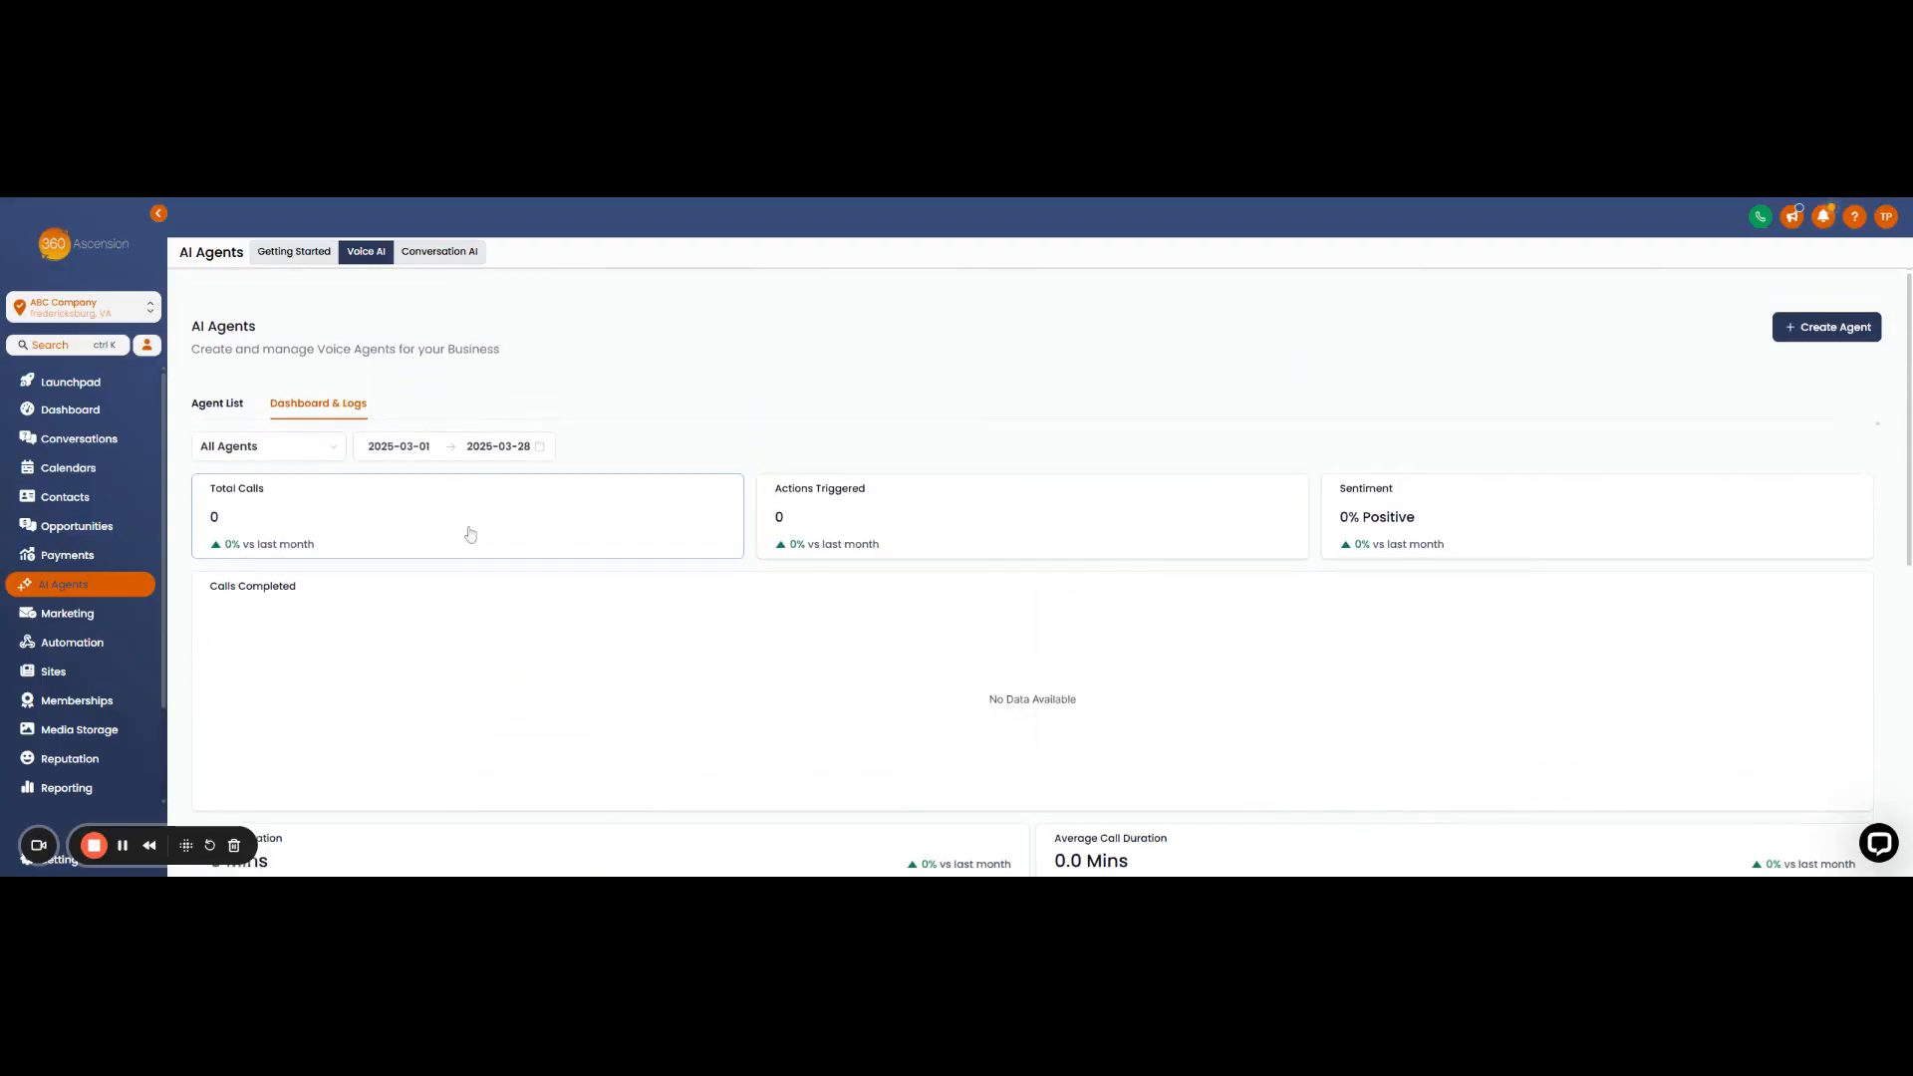
pyautogui.scroll(-1, 265, 653)
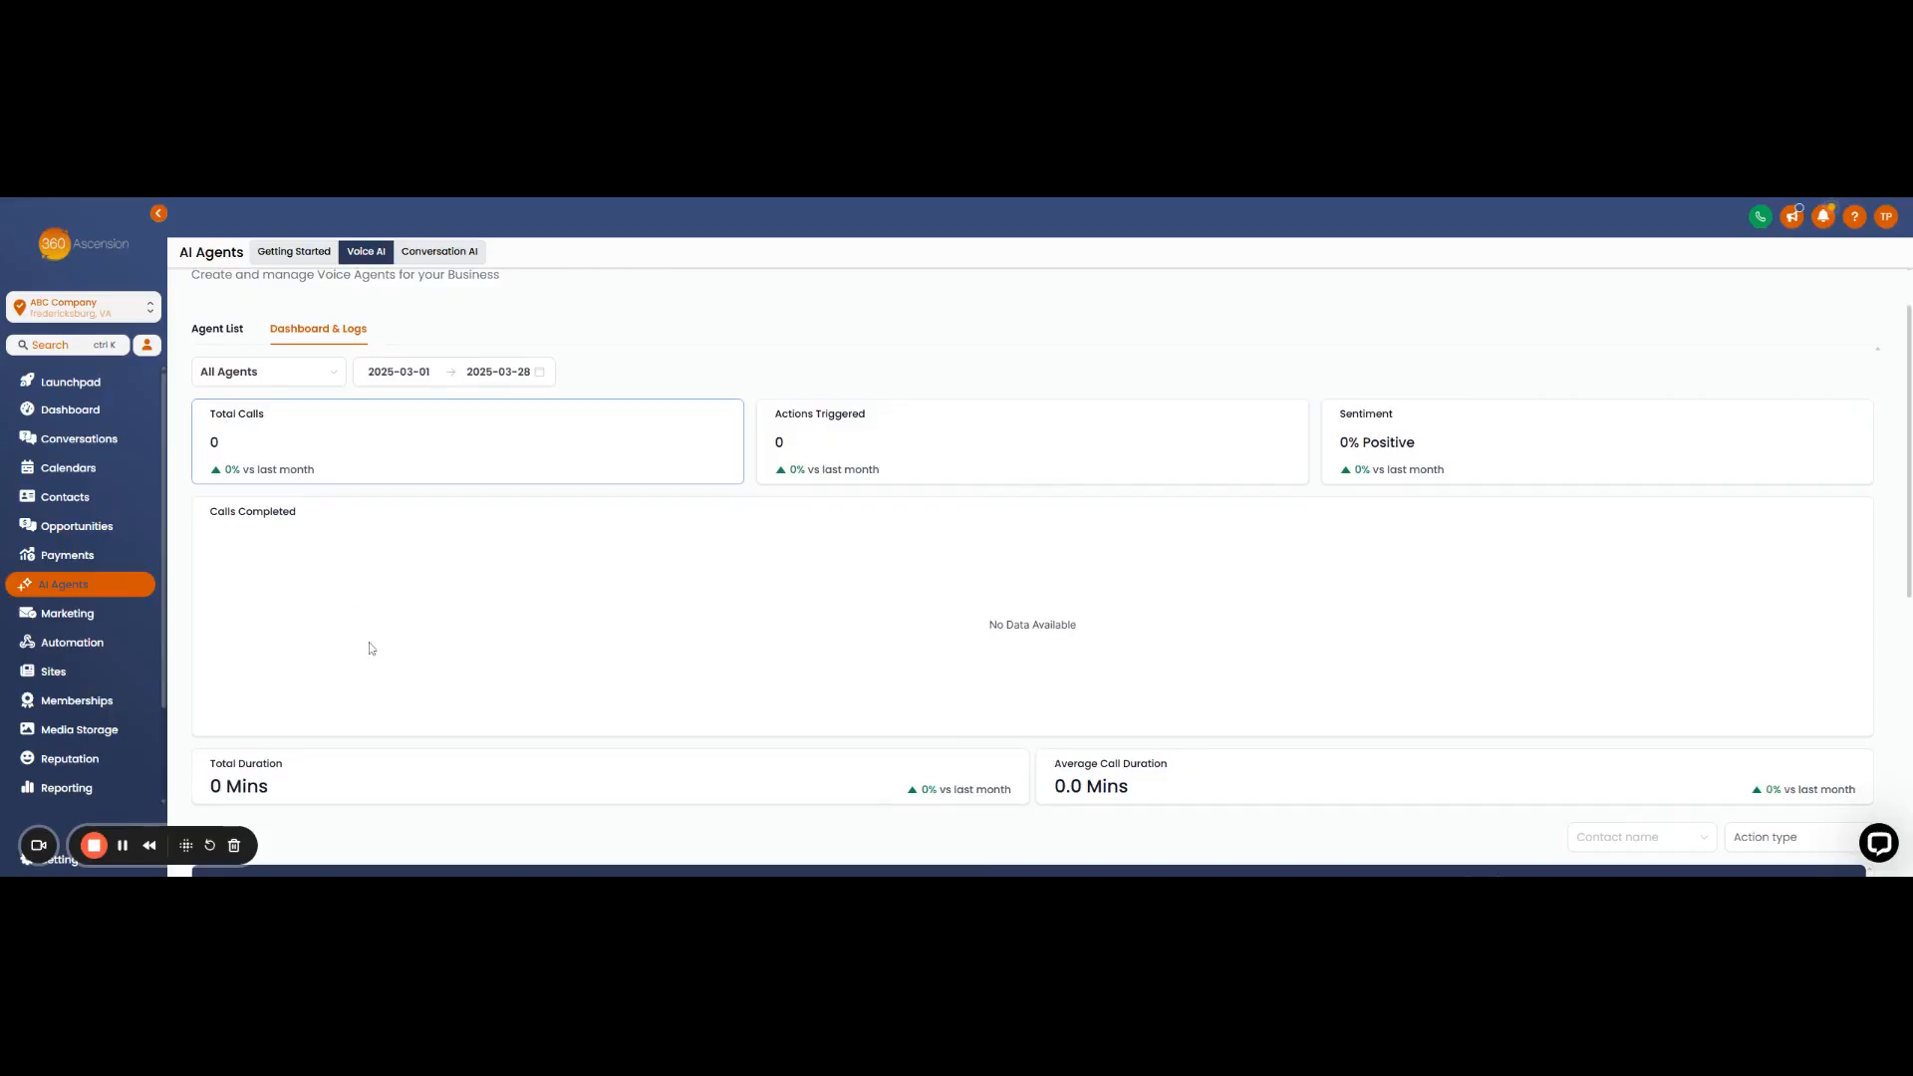
pyautogui.scroll(-1, 263, 657)
pyautogui.scroll(-1, 347, 711)
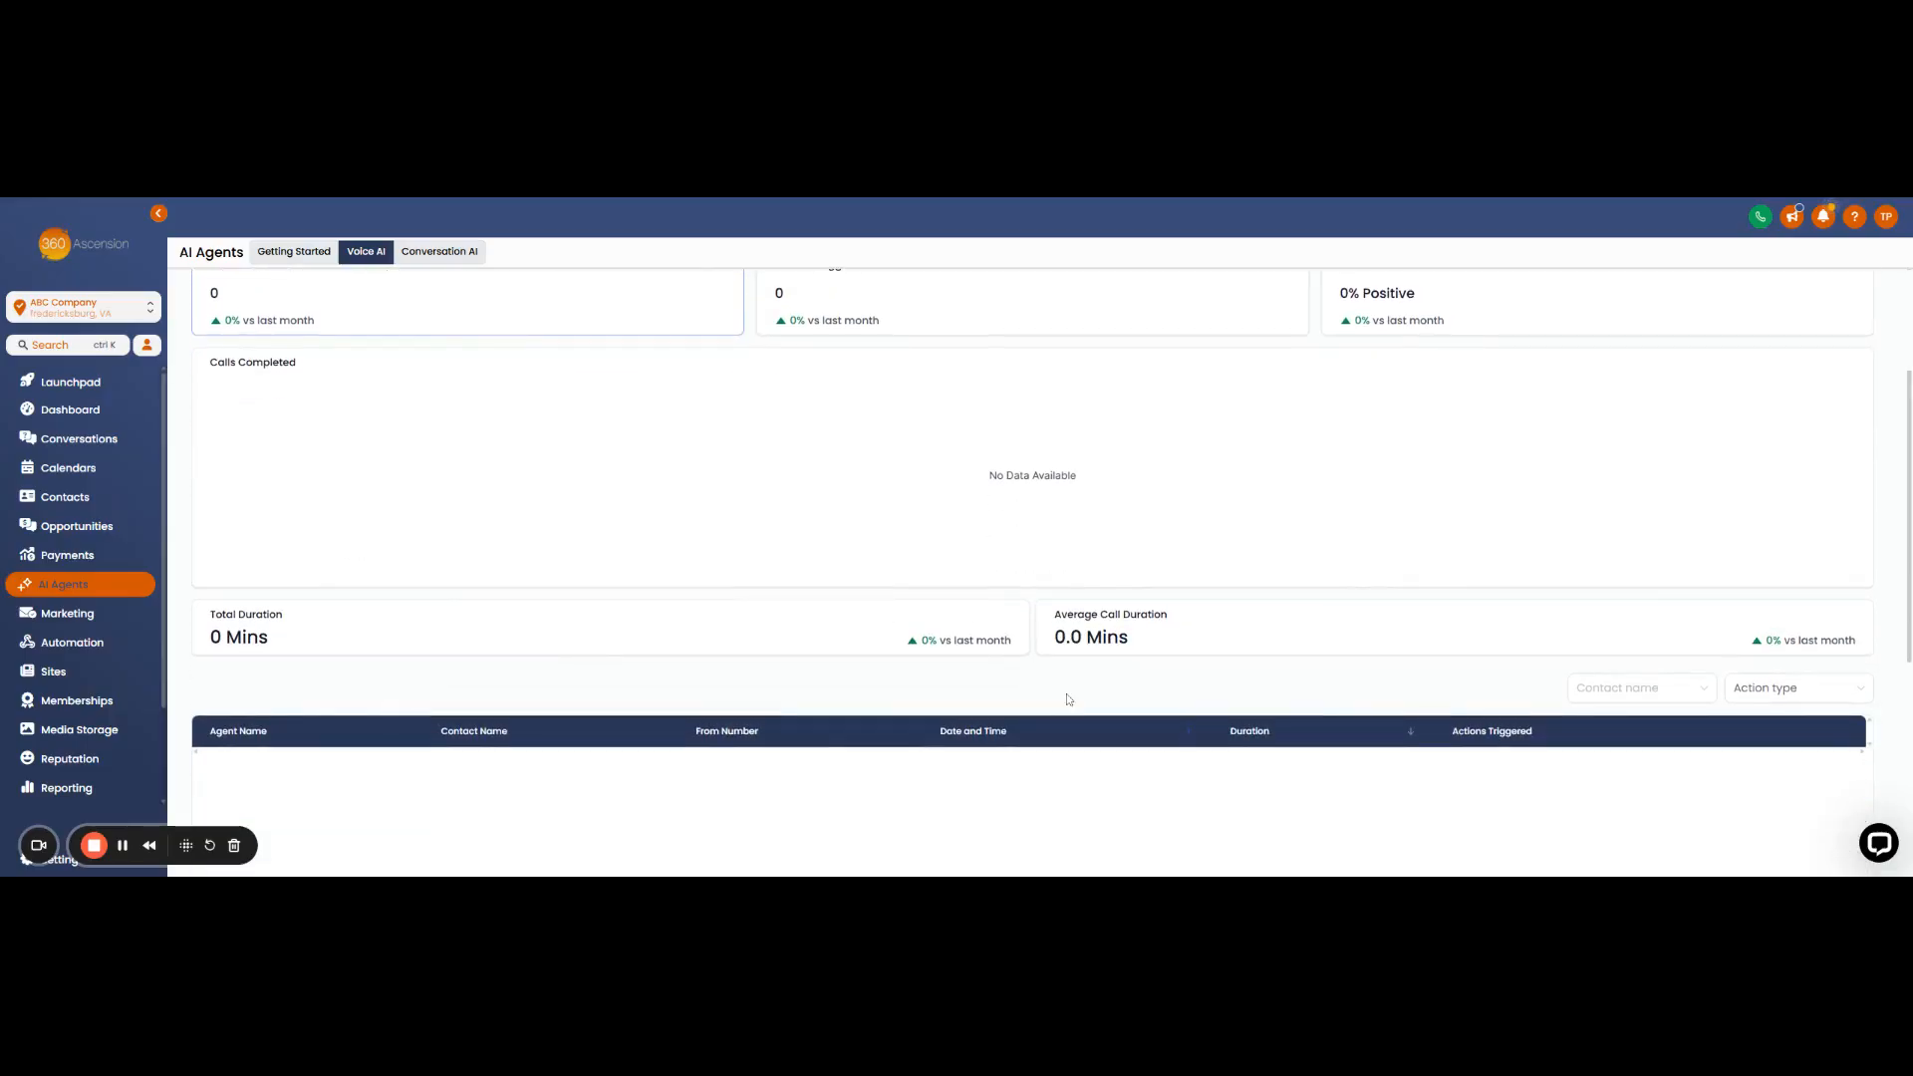
pyautogui.scroll(-3, 440, 708)
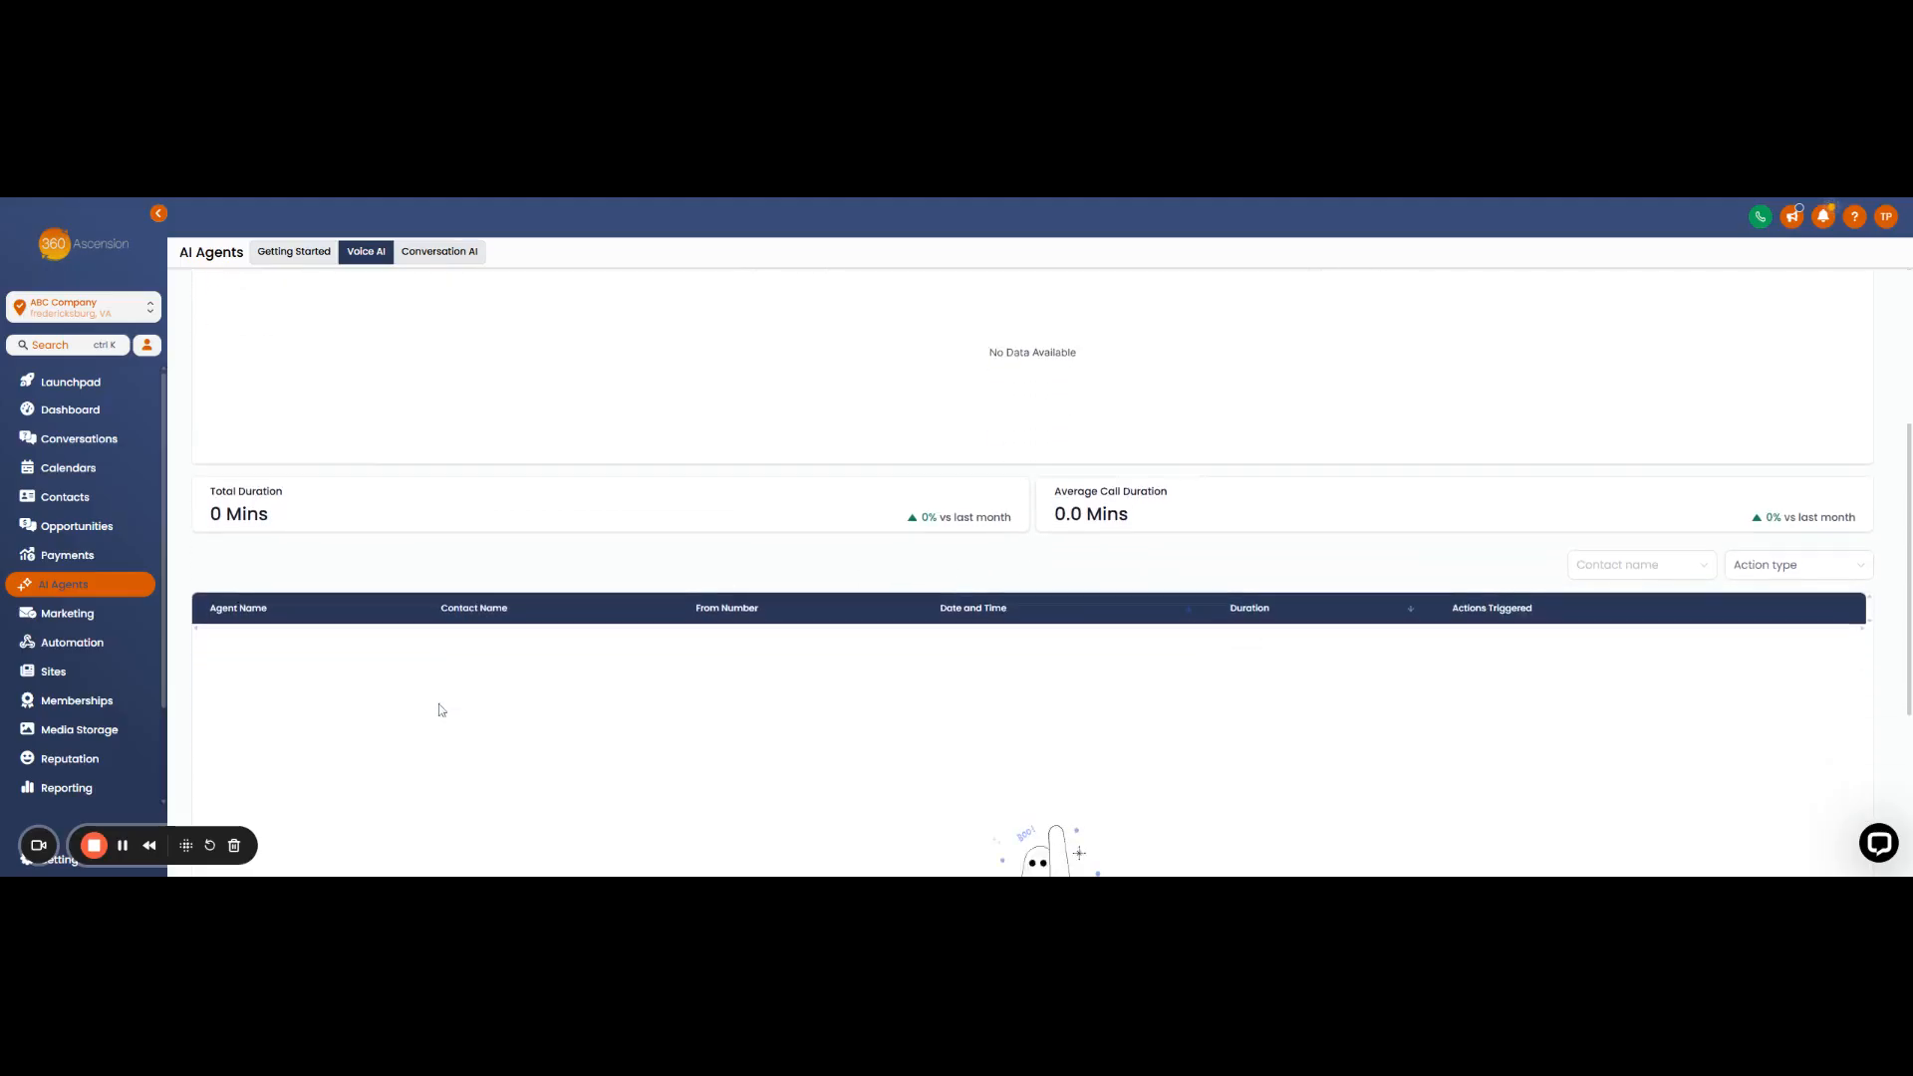
pyautogui.scroll(-5, 580, 706)
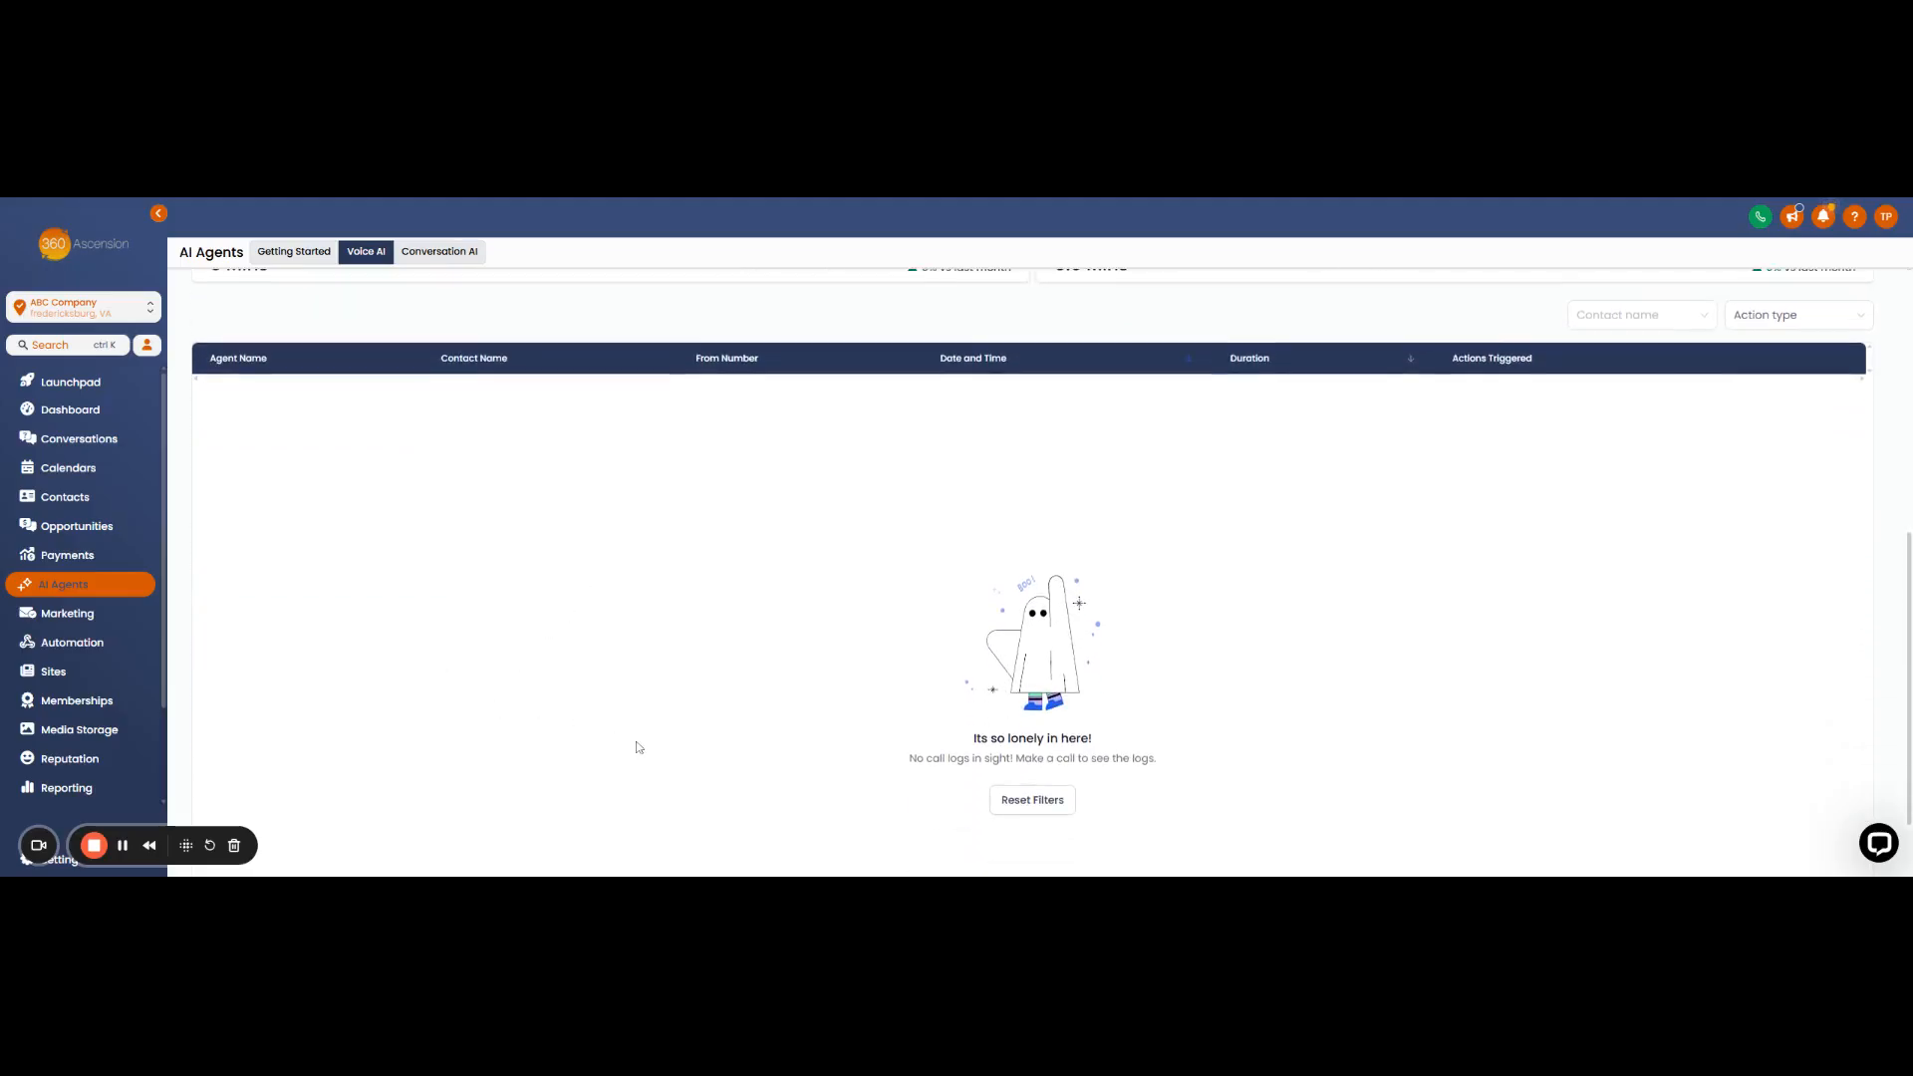
pyautogui.scroll(8, 637, 747)
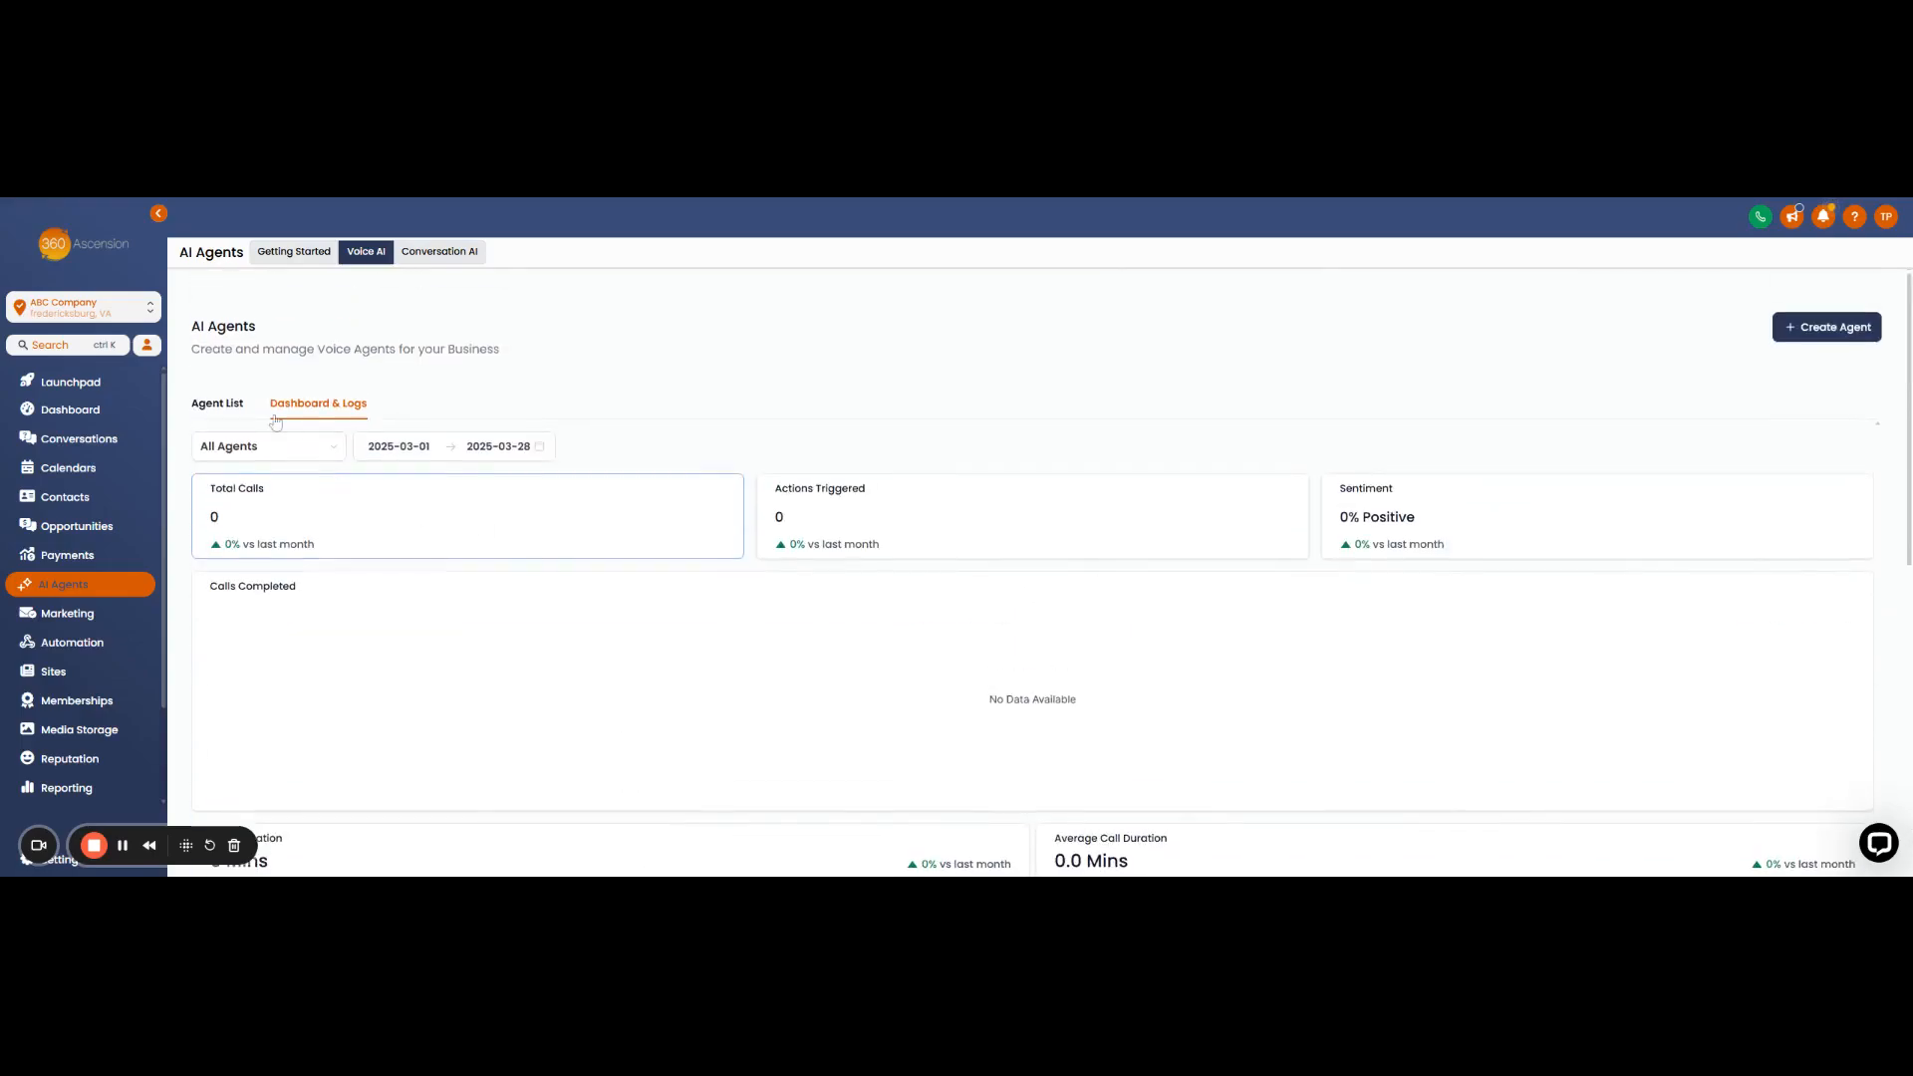
pyautogui.click(217, 404)
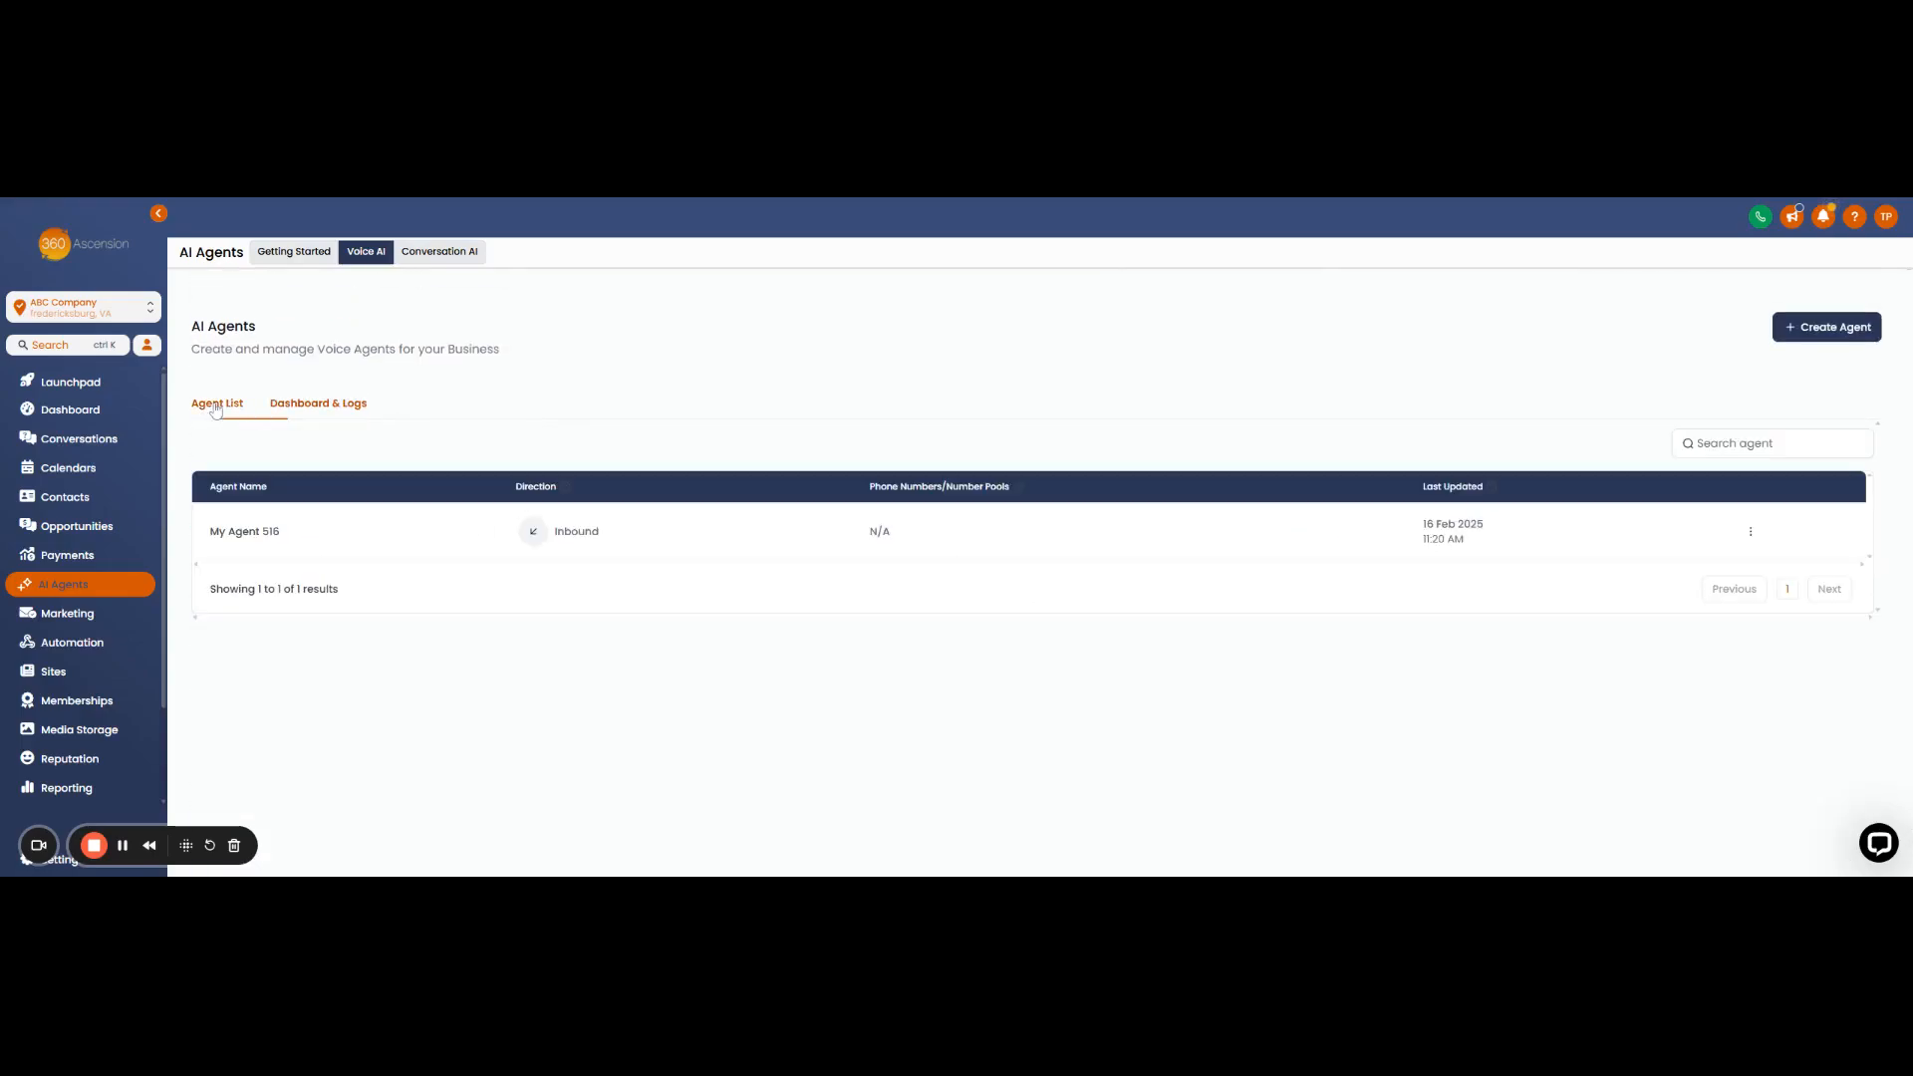
# - Create a new voice agent and rename it from My Agent 154 to 'Inbound Calls'
pyautogui.click(1829, 333)
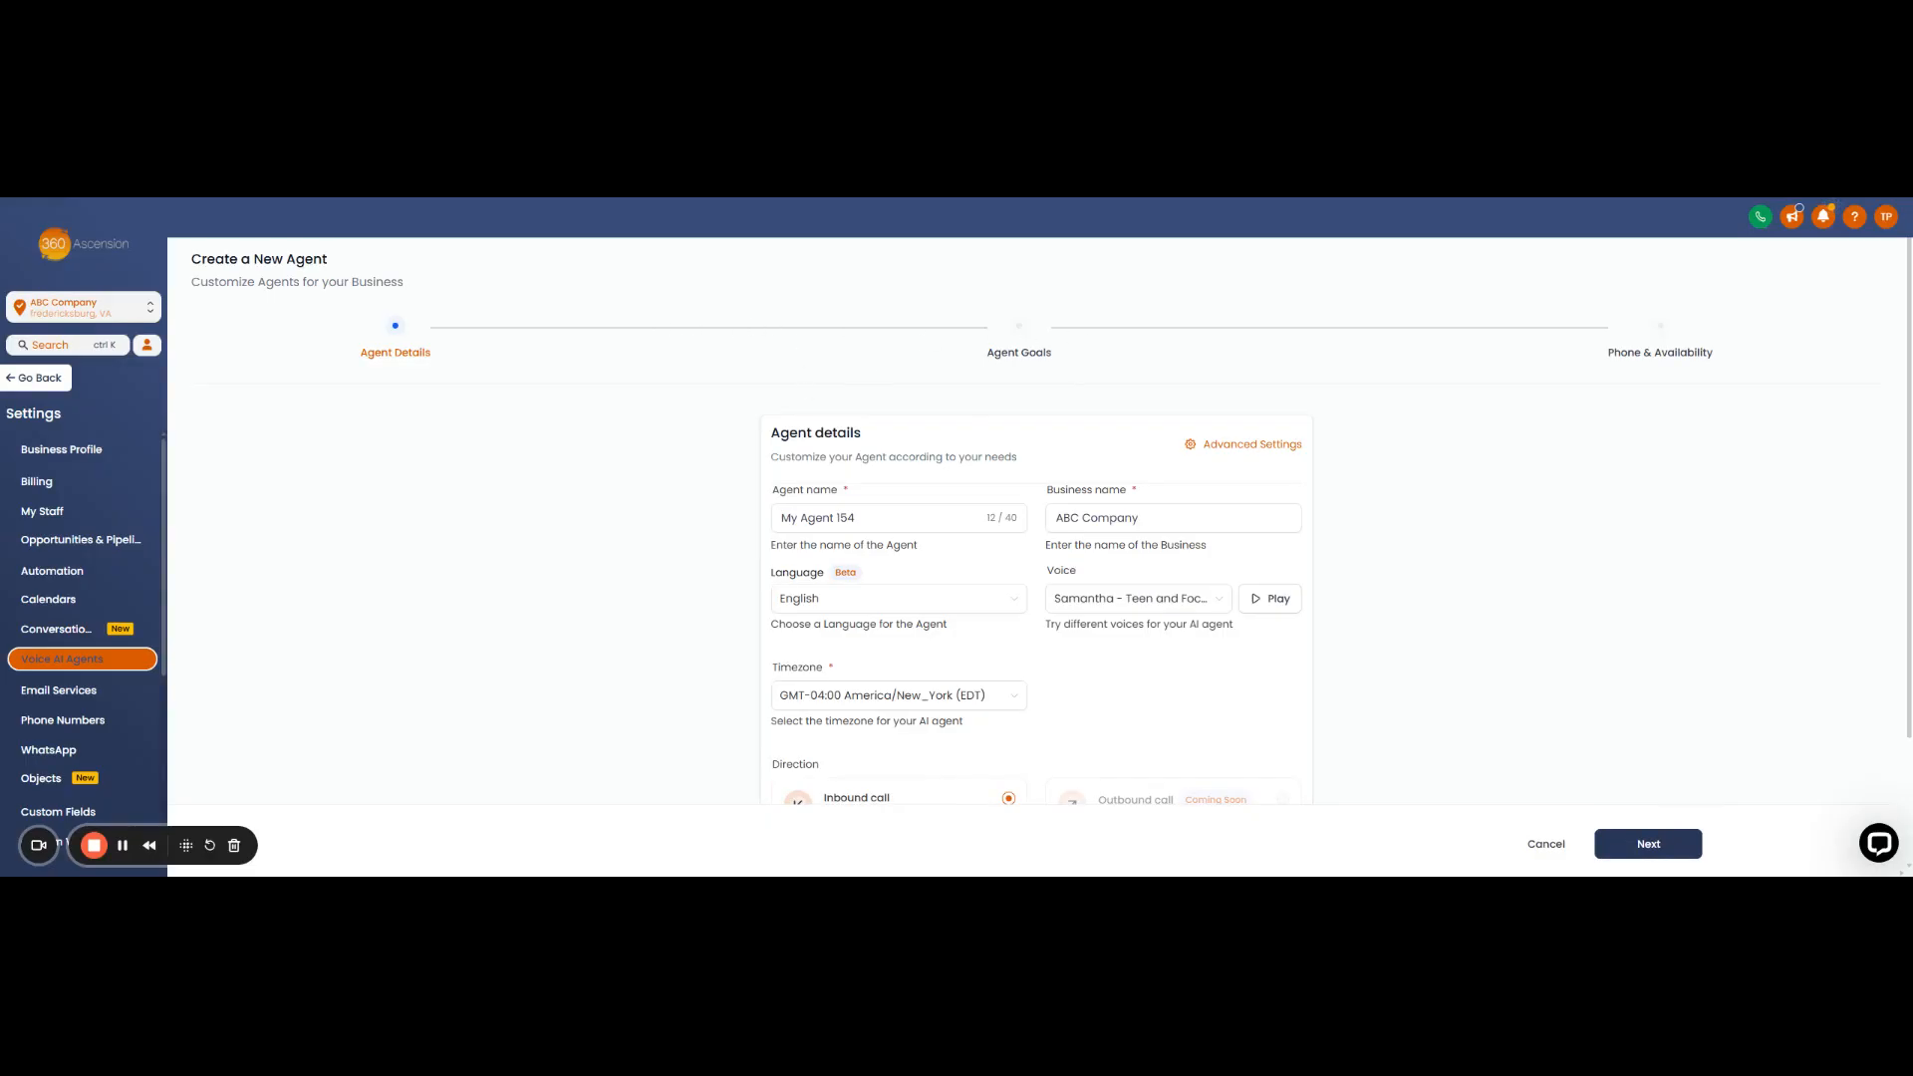
pyautogui.scroll(-1, 704, 452)
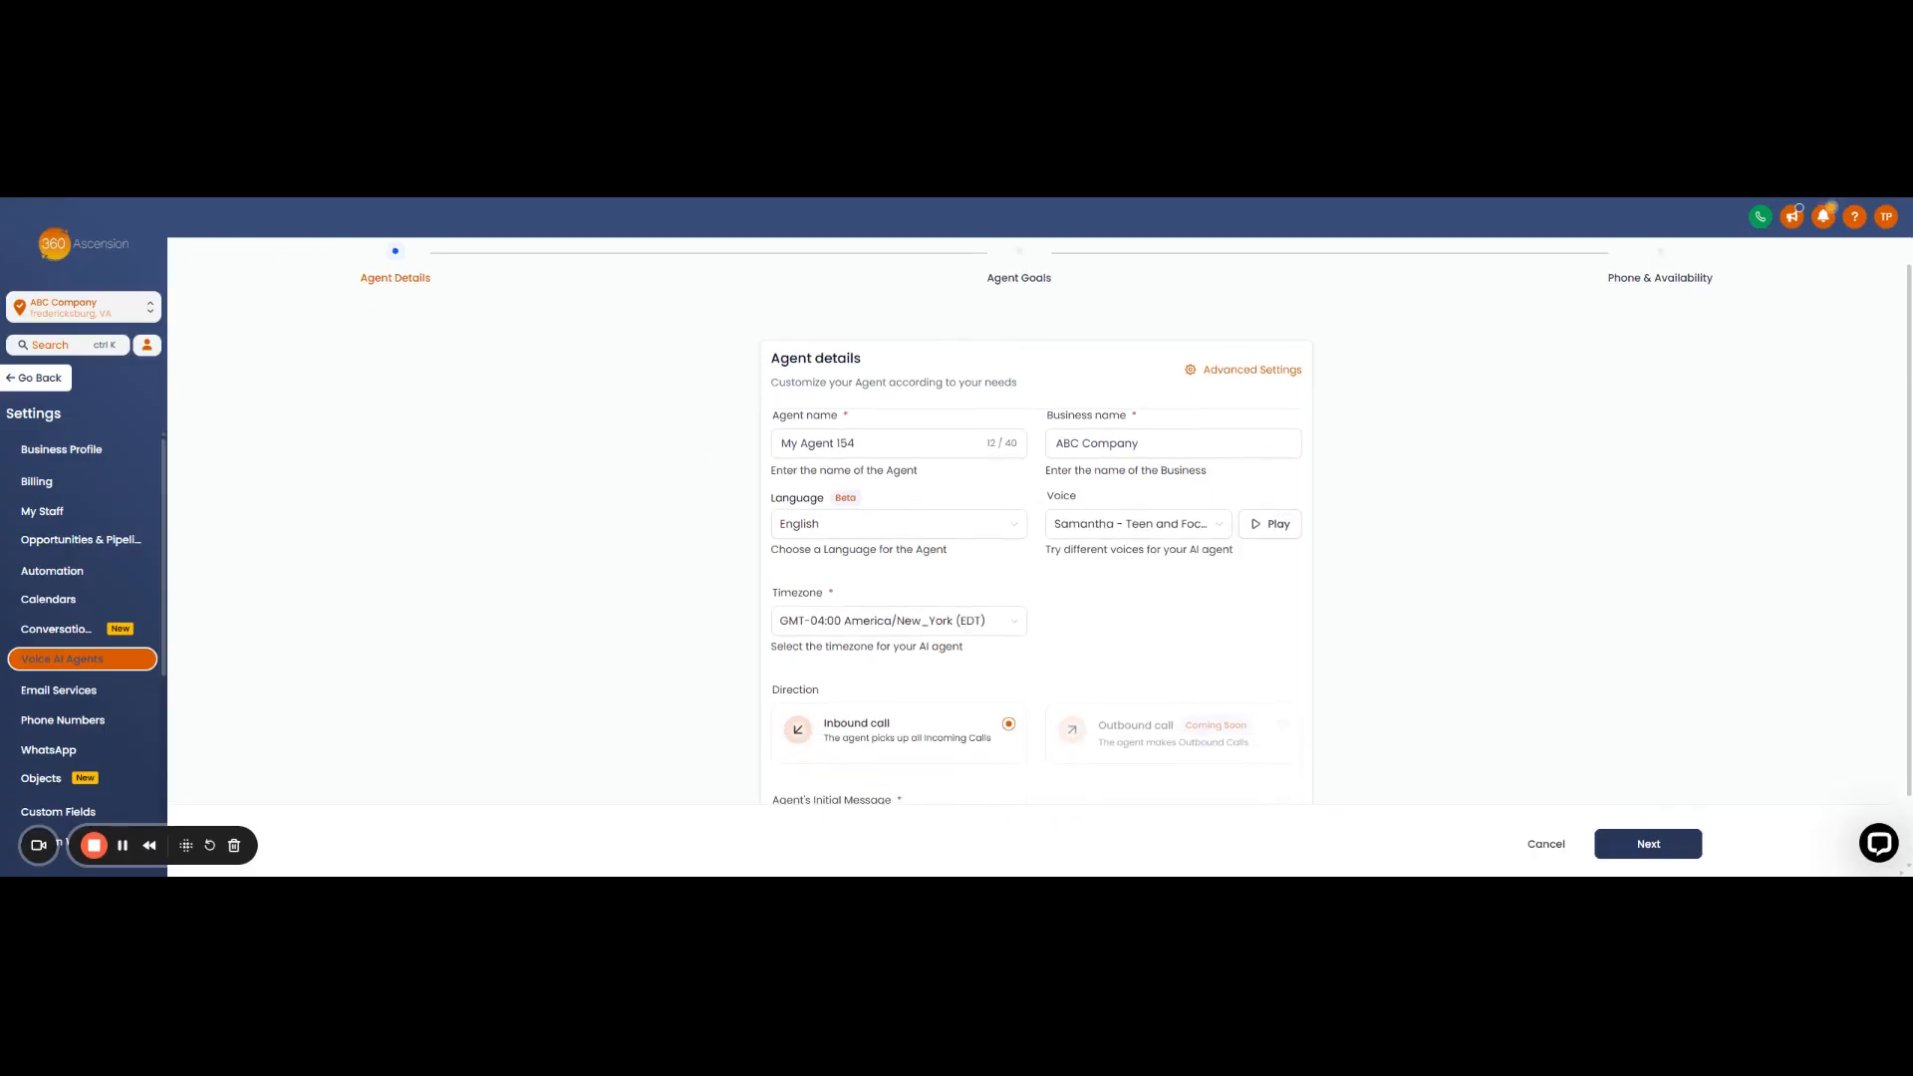
pyautogui.click(897, 443)
pyautogui.hotkey('ctrl', 'a')
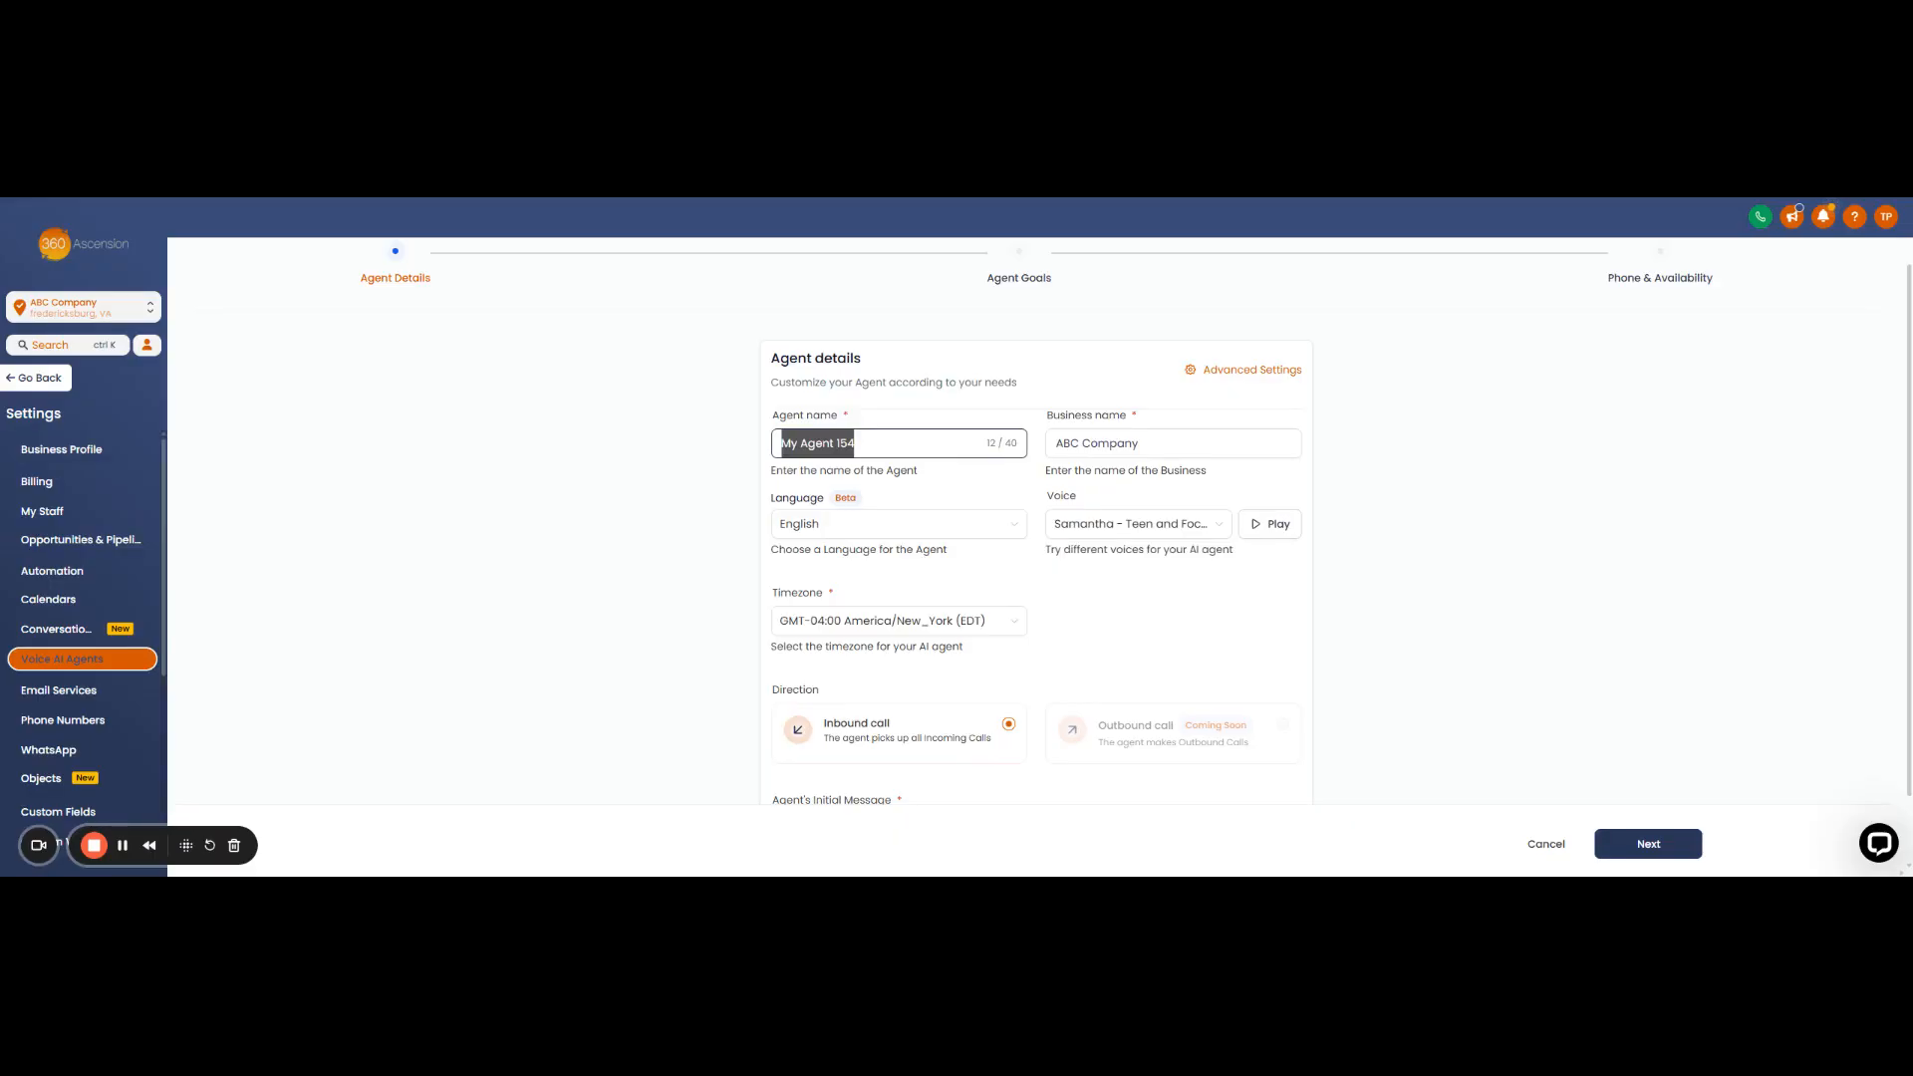
pyautogui.write('Inbound Cl')
pyautogui.write('lls')
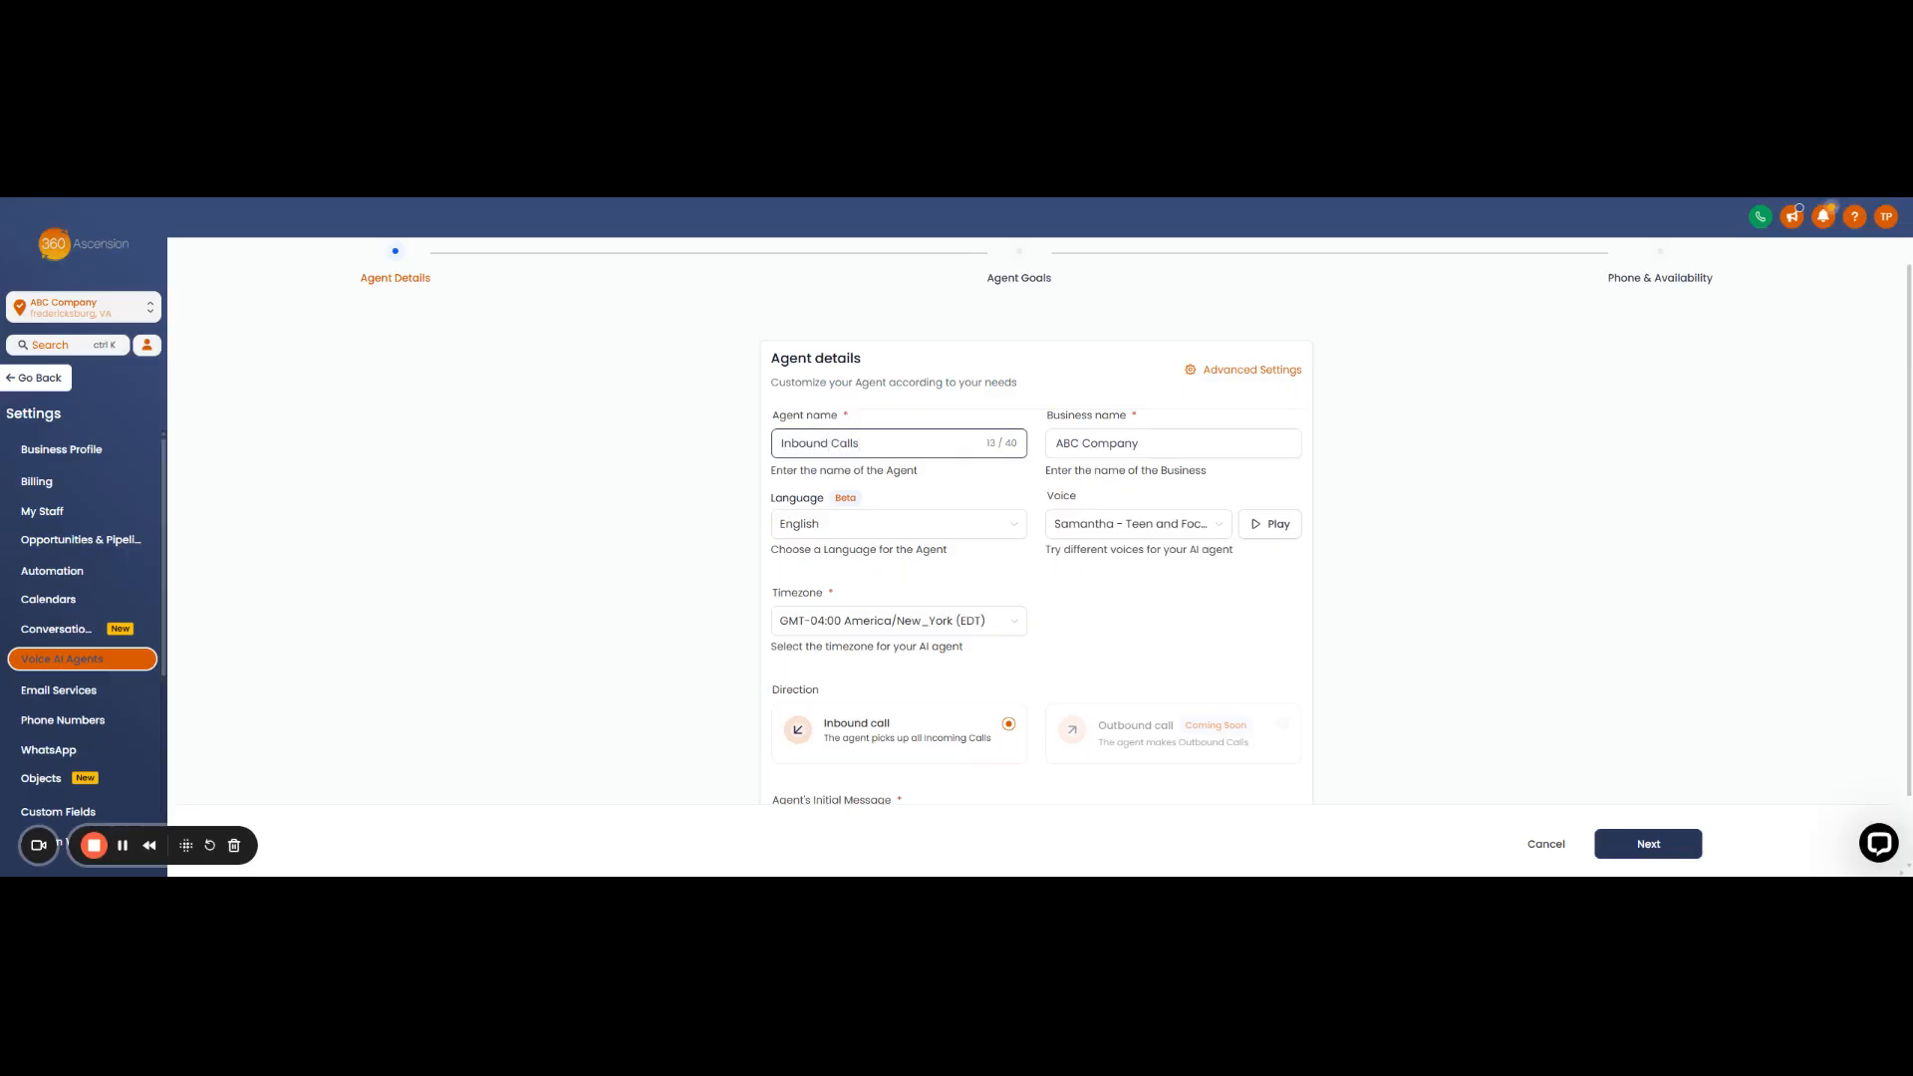
pyautogui.click(1146, 443)
pyautogui.click(992, 492)
pyautogui.scroll(-1, 837, 518)
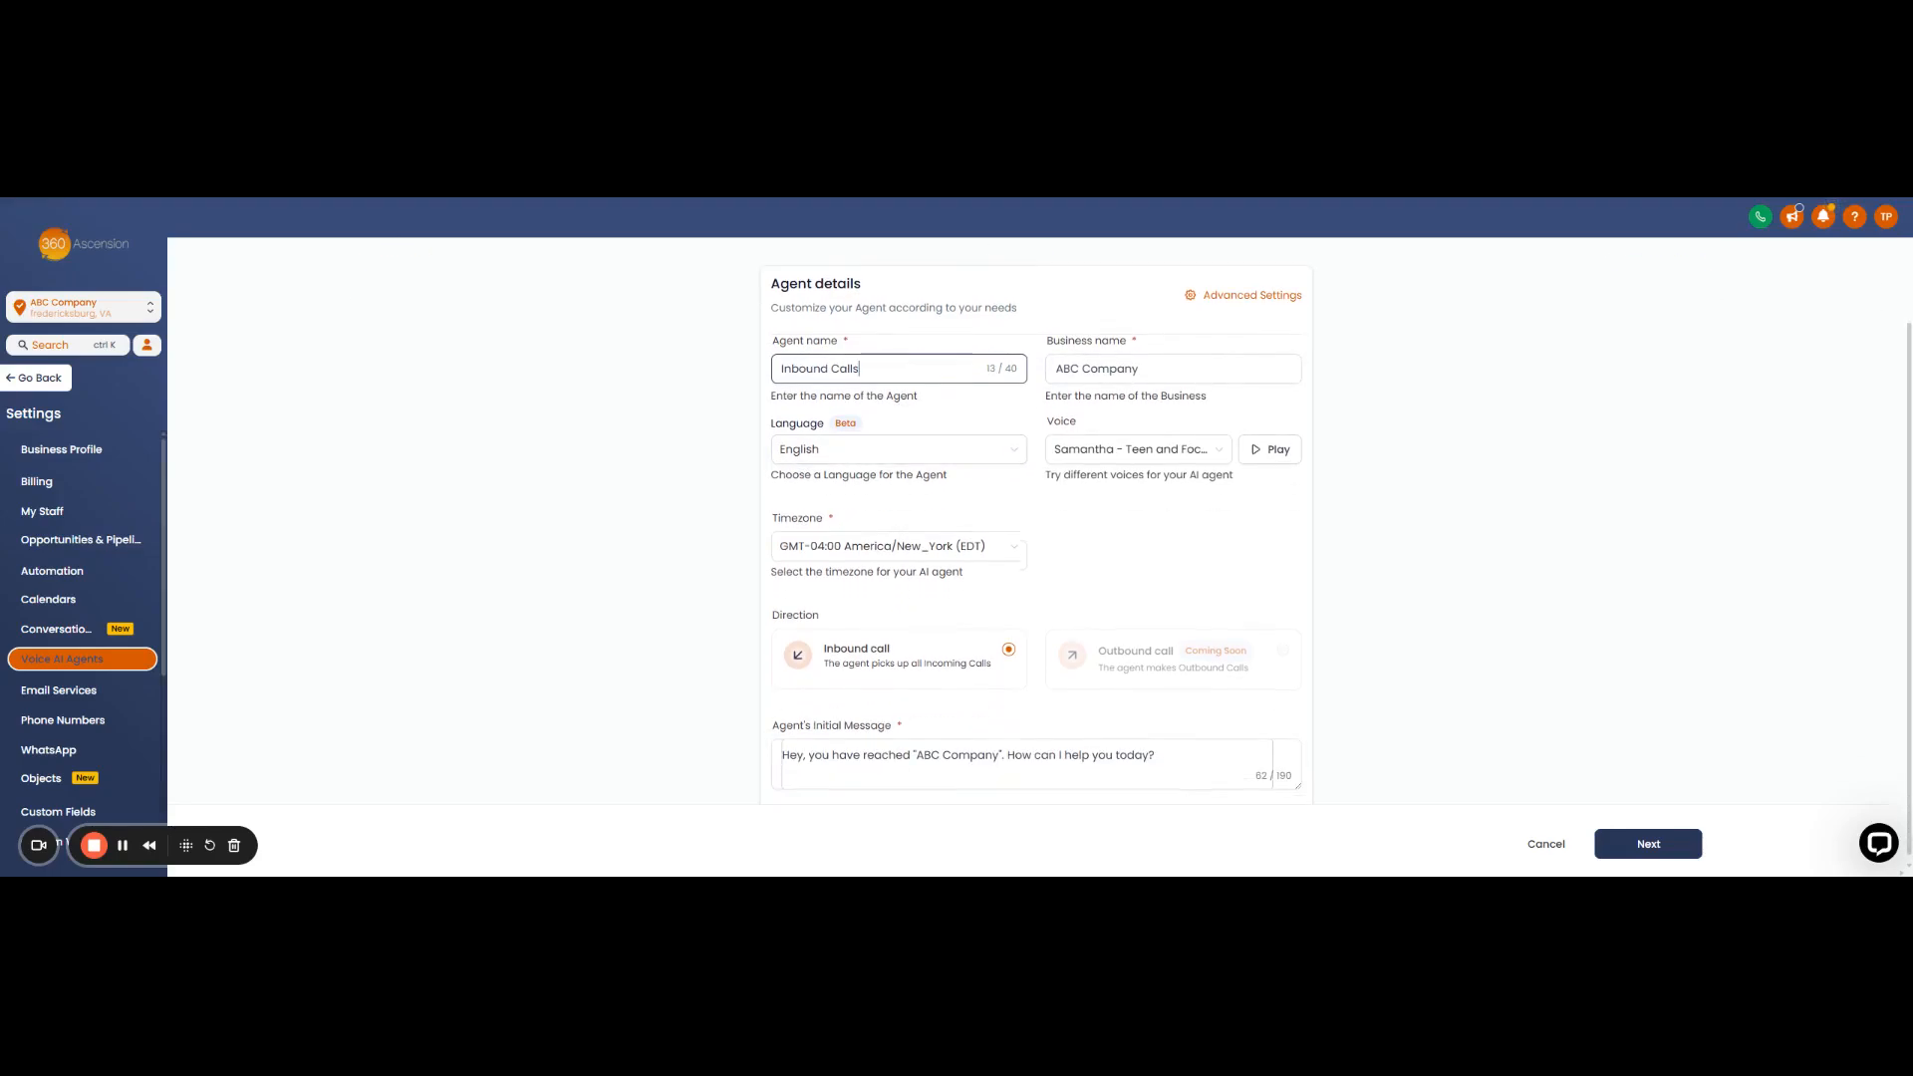
pyautogui.click(1014, 456)
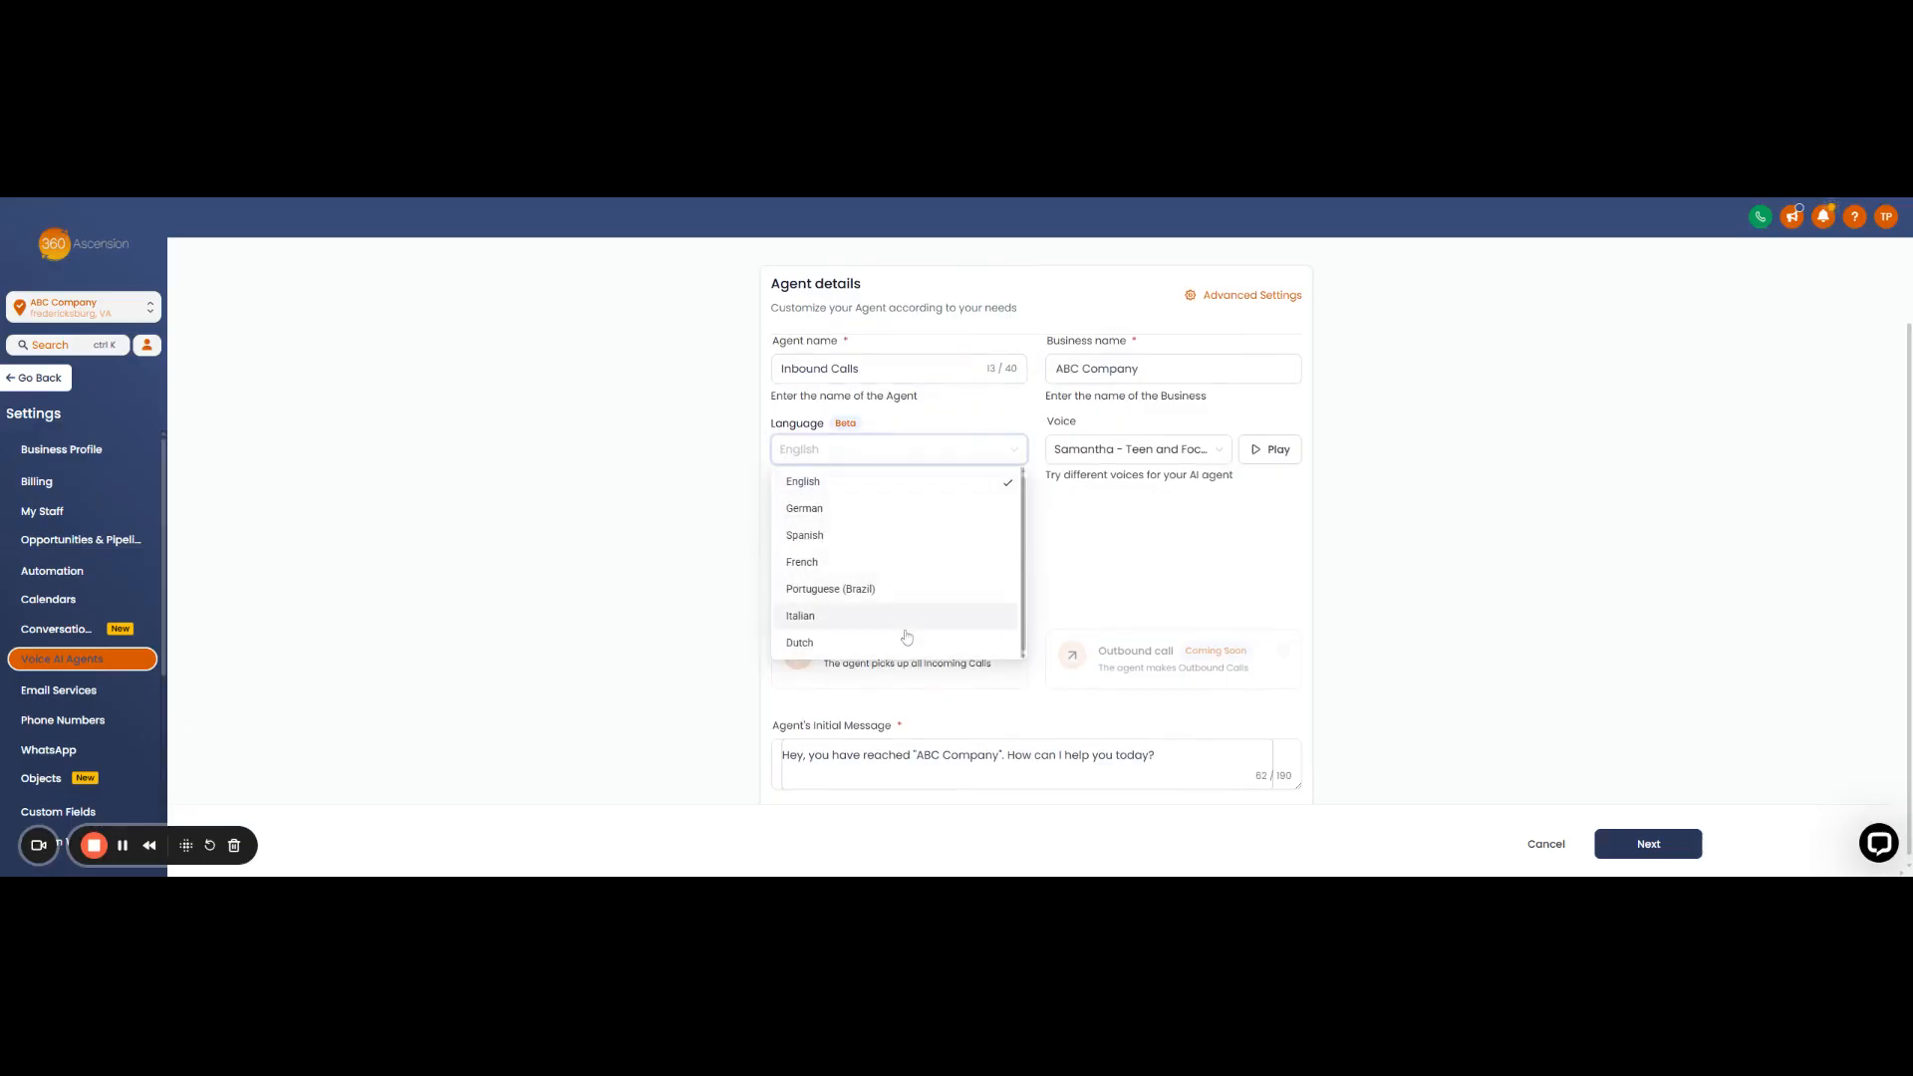
pyautogui.click(868, 489)
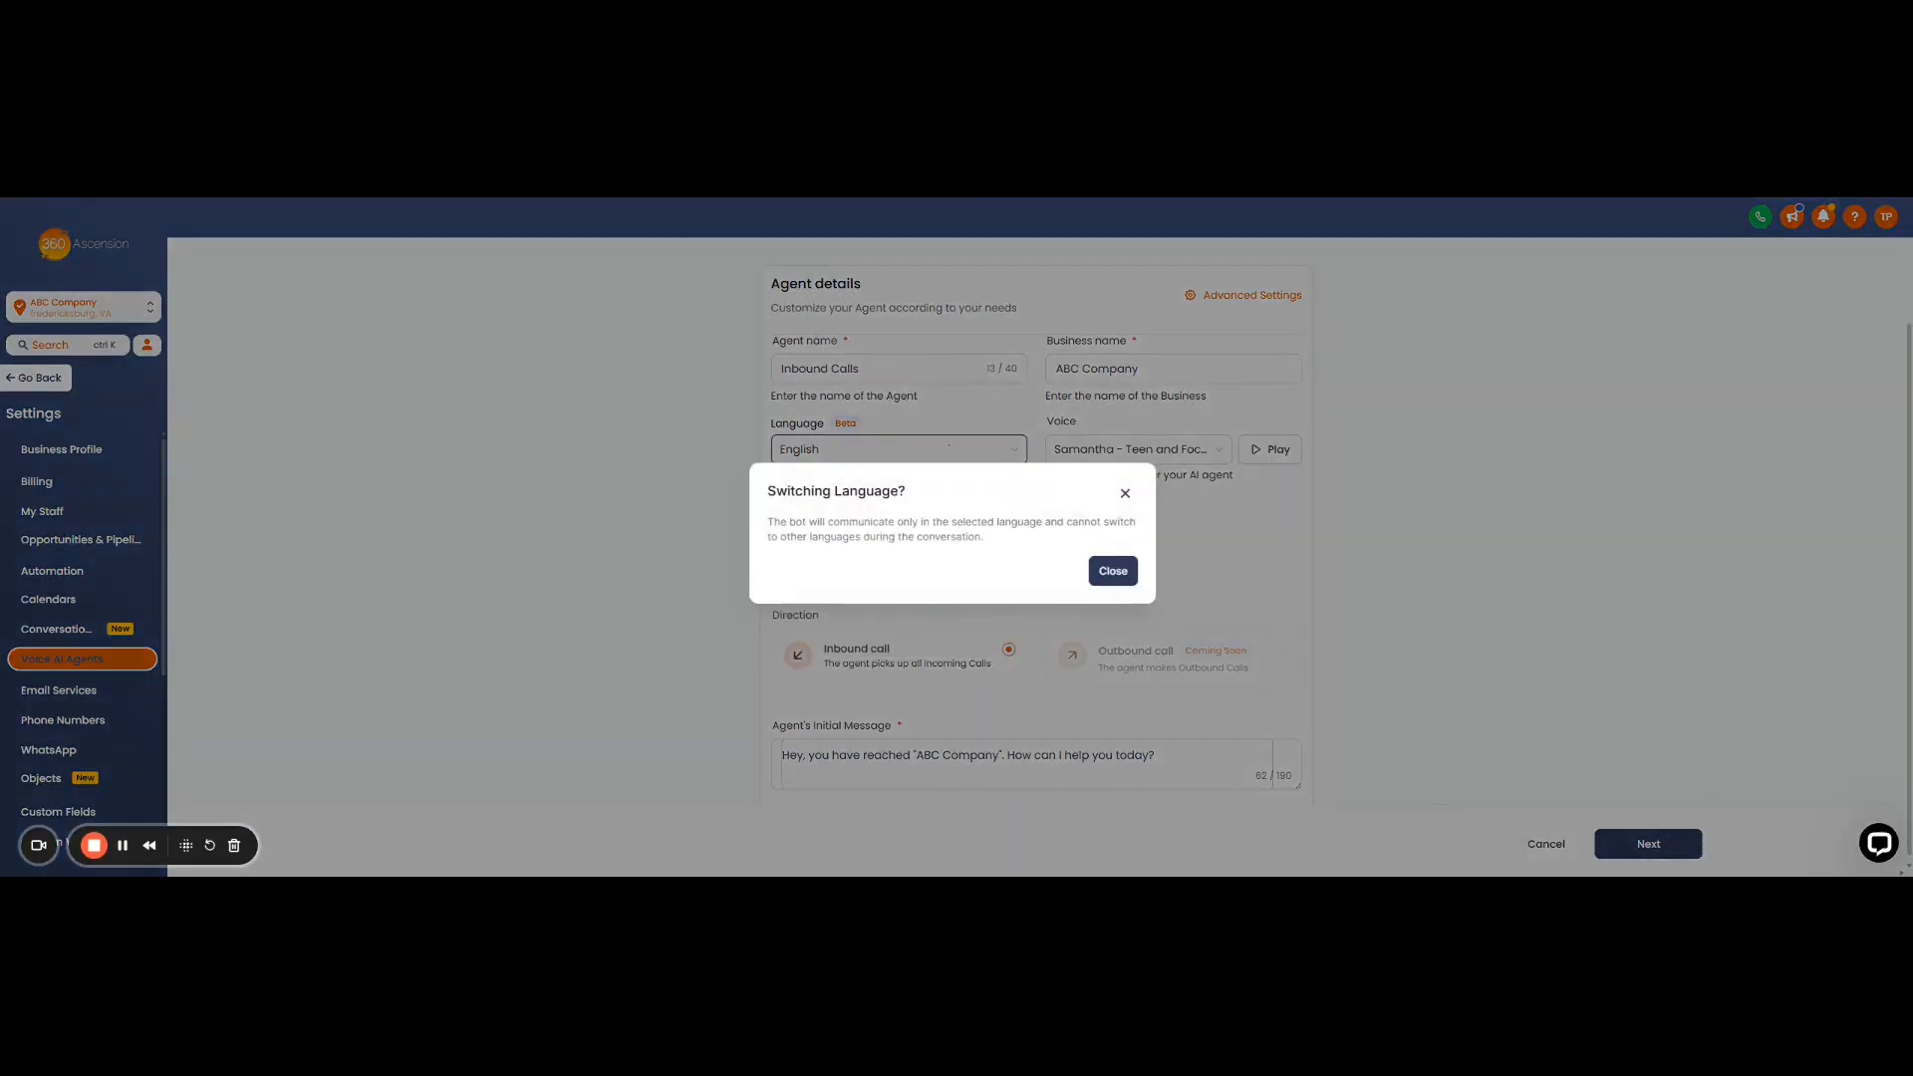
pyautogui.click(1123, 492)
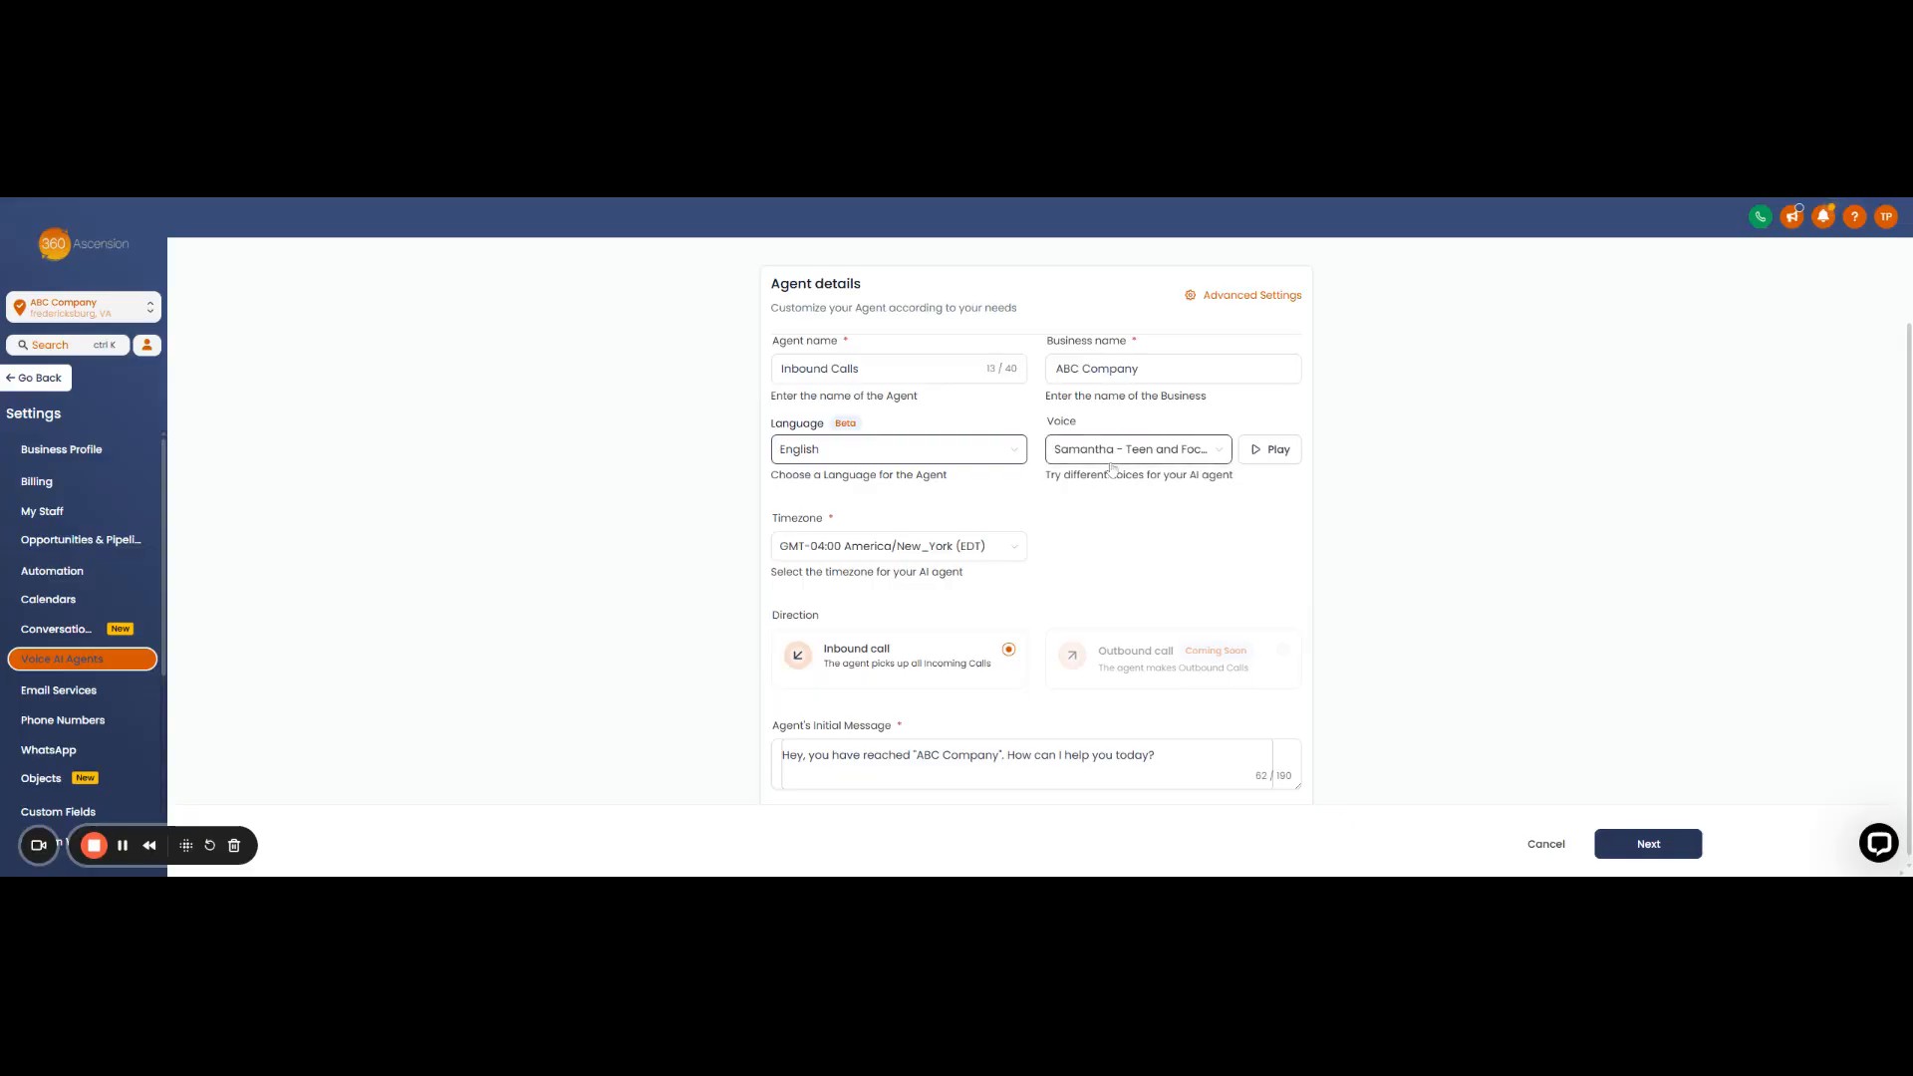
# - Switch the agent's voice from Samantha to Alice - Calm and Composed and play a sample
pyautogui.click(1208, 456)
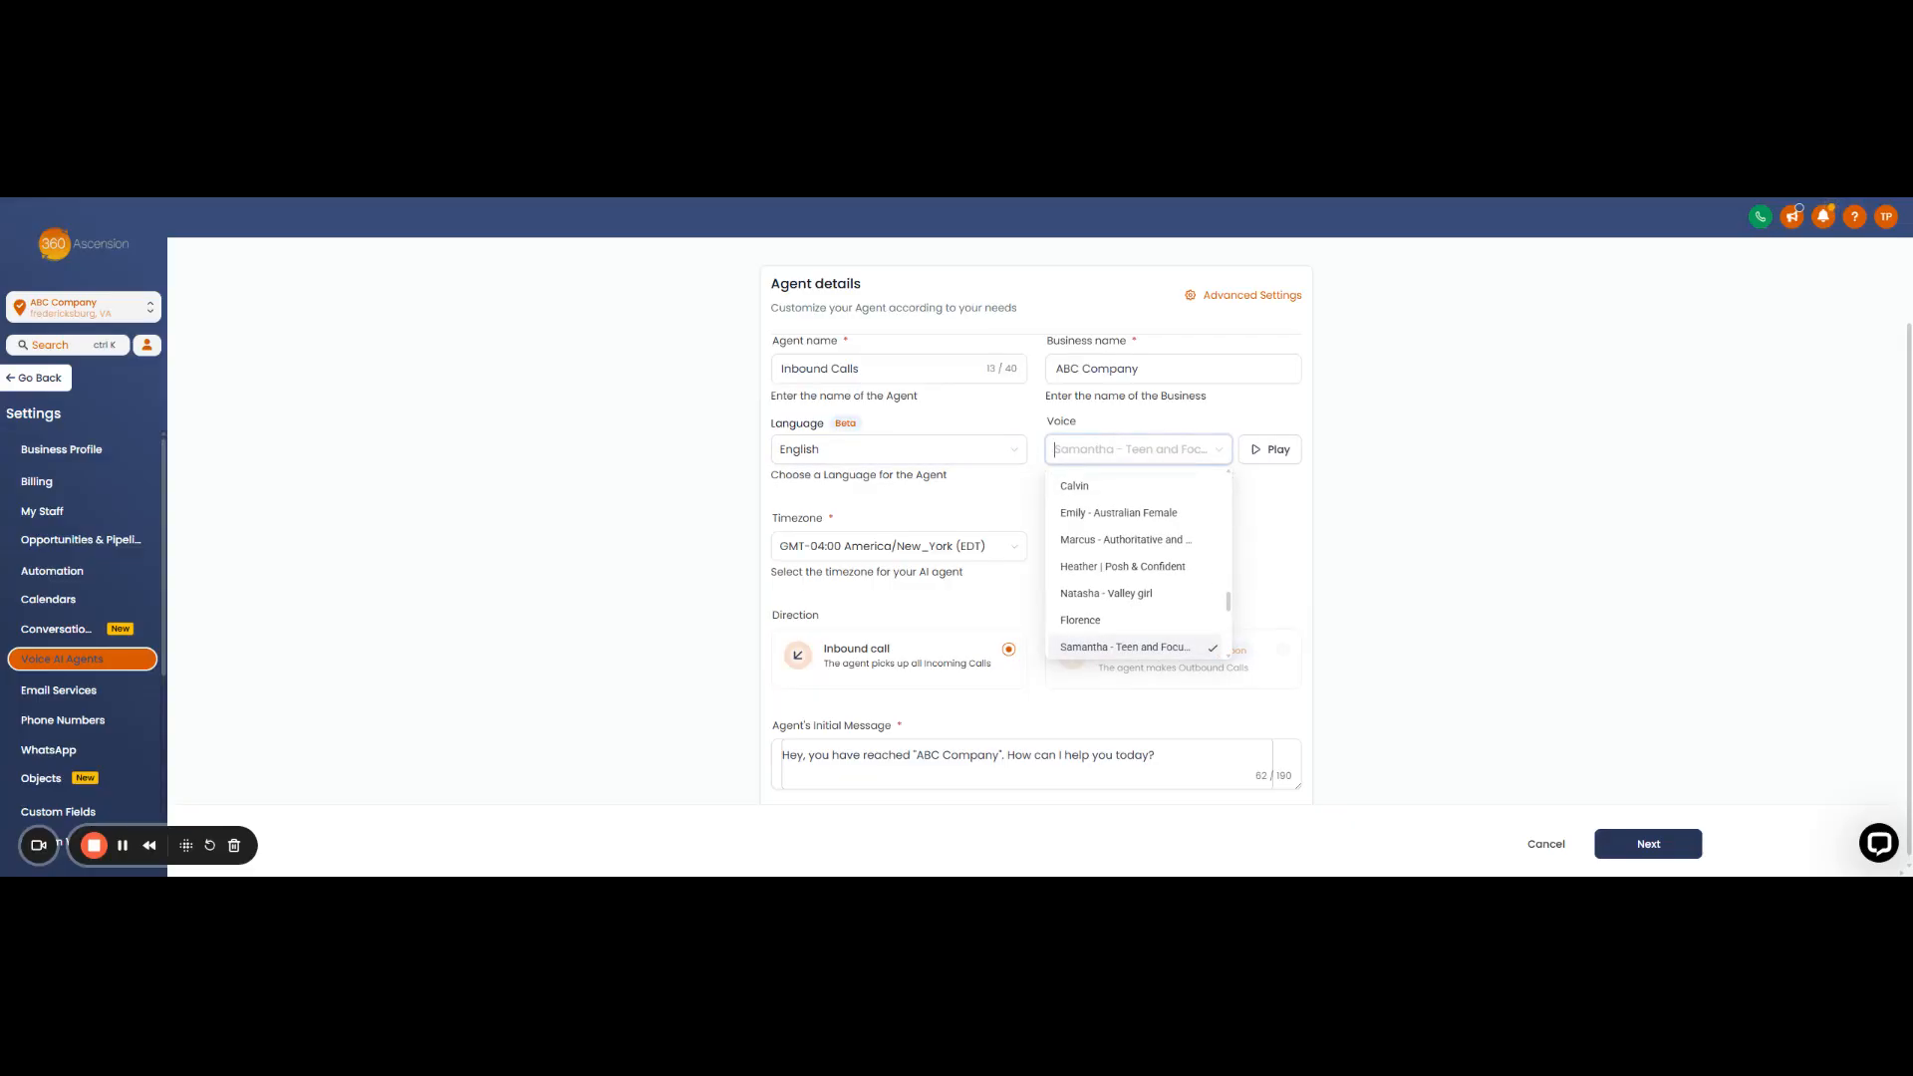
pyautogui.scroll(-5, 1171, 536)
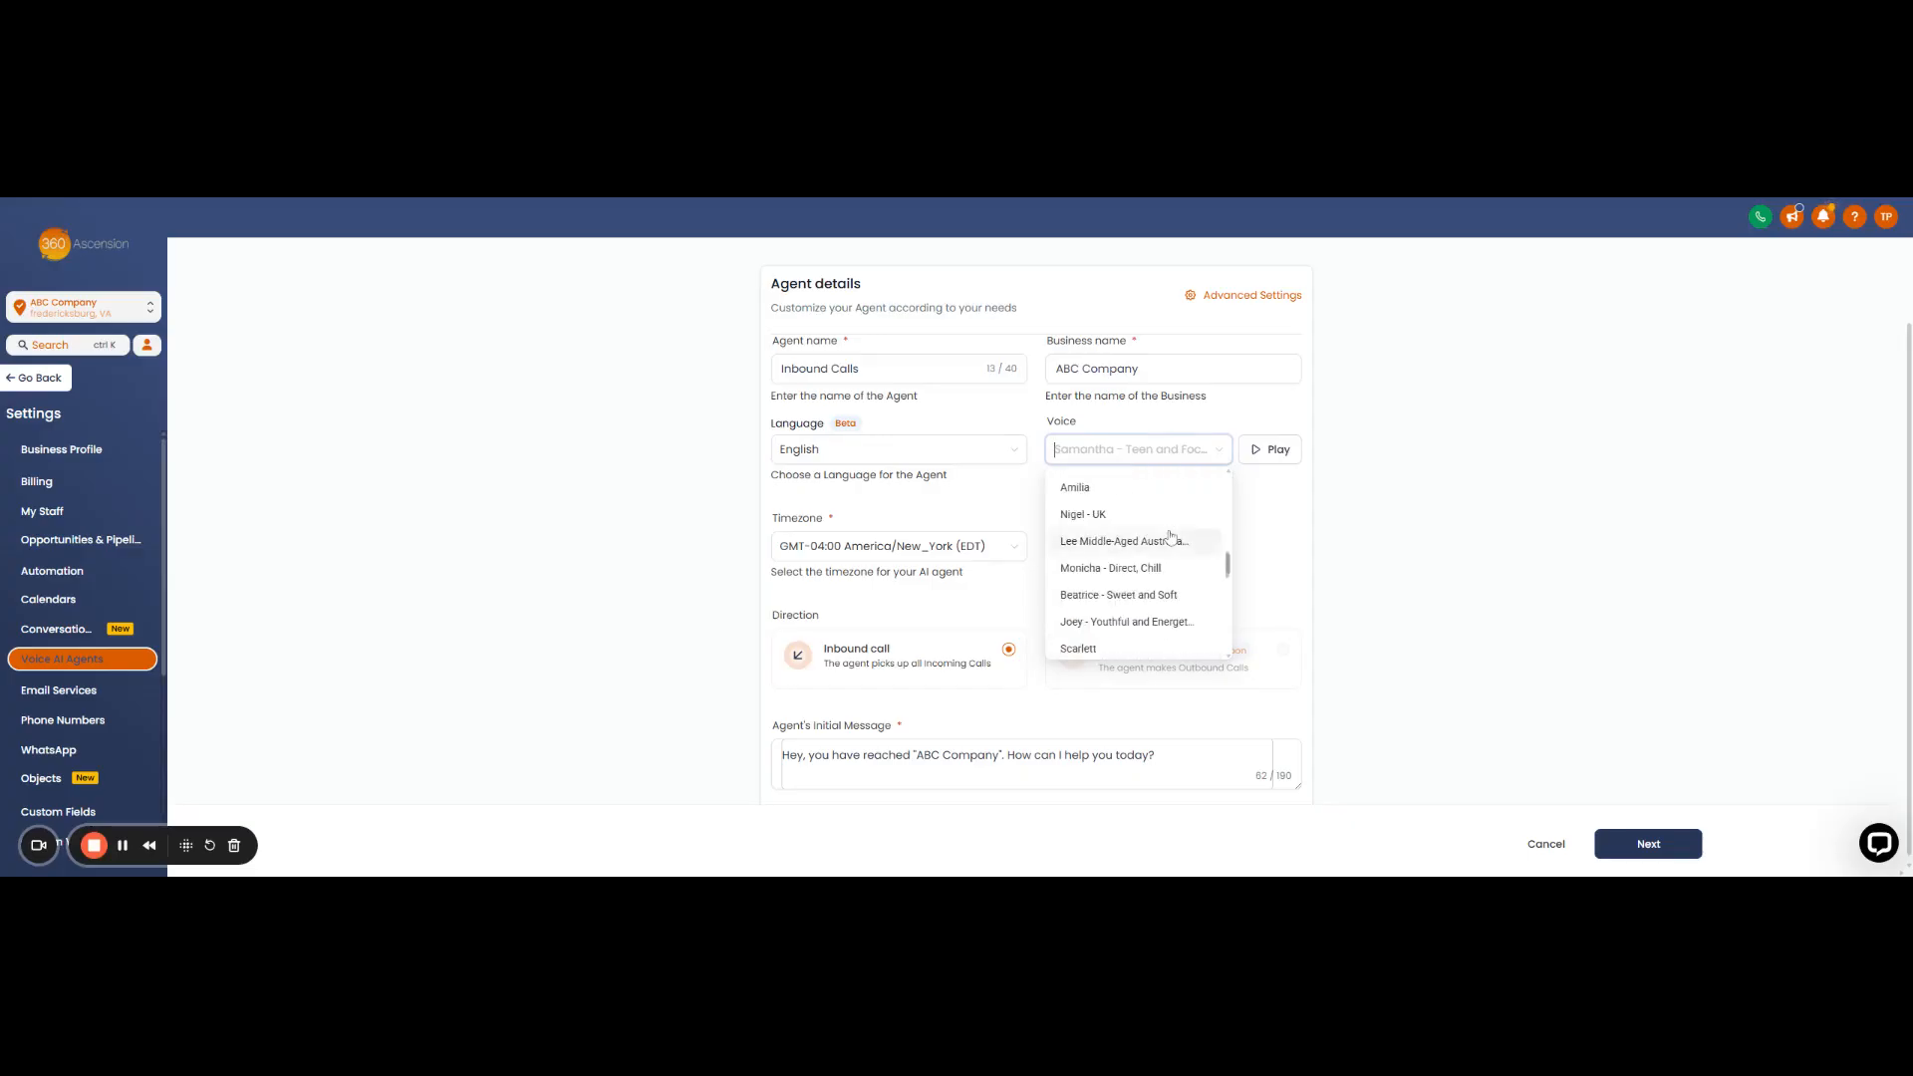
pyautogui.scroll(5, 1170, 537)
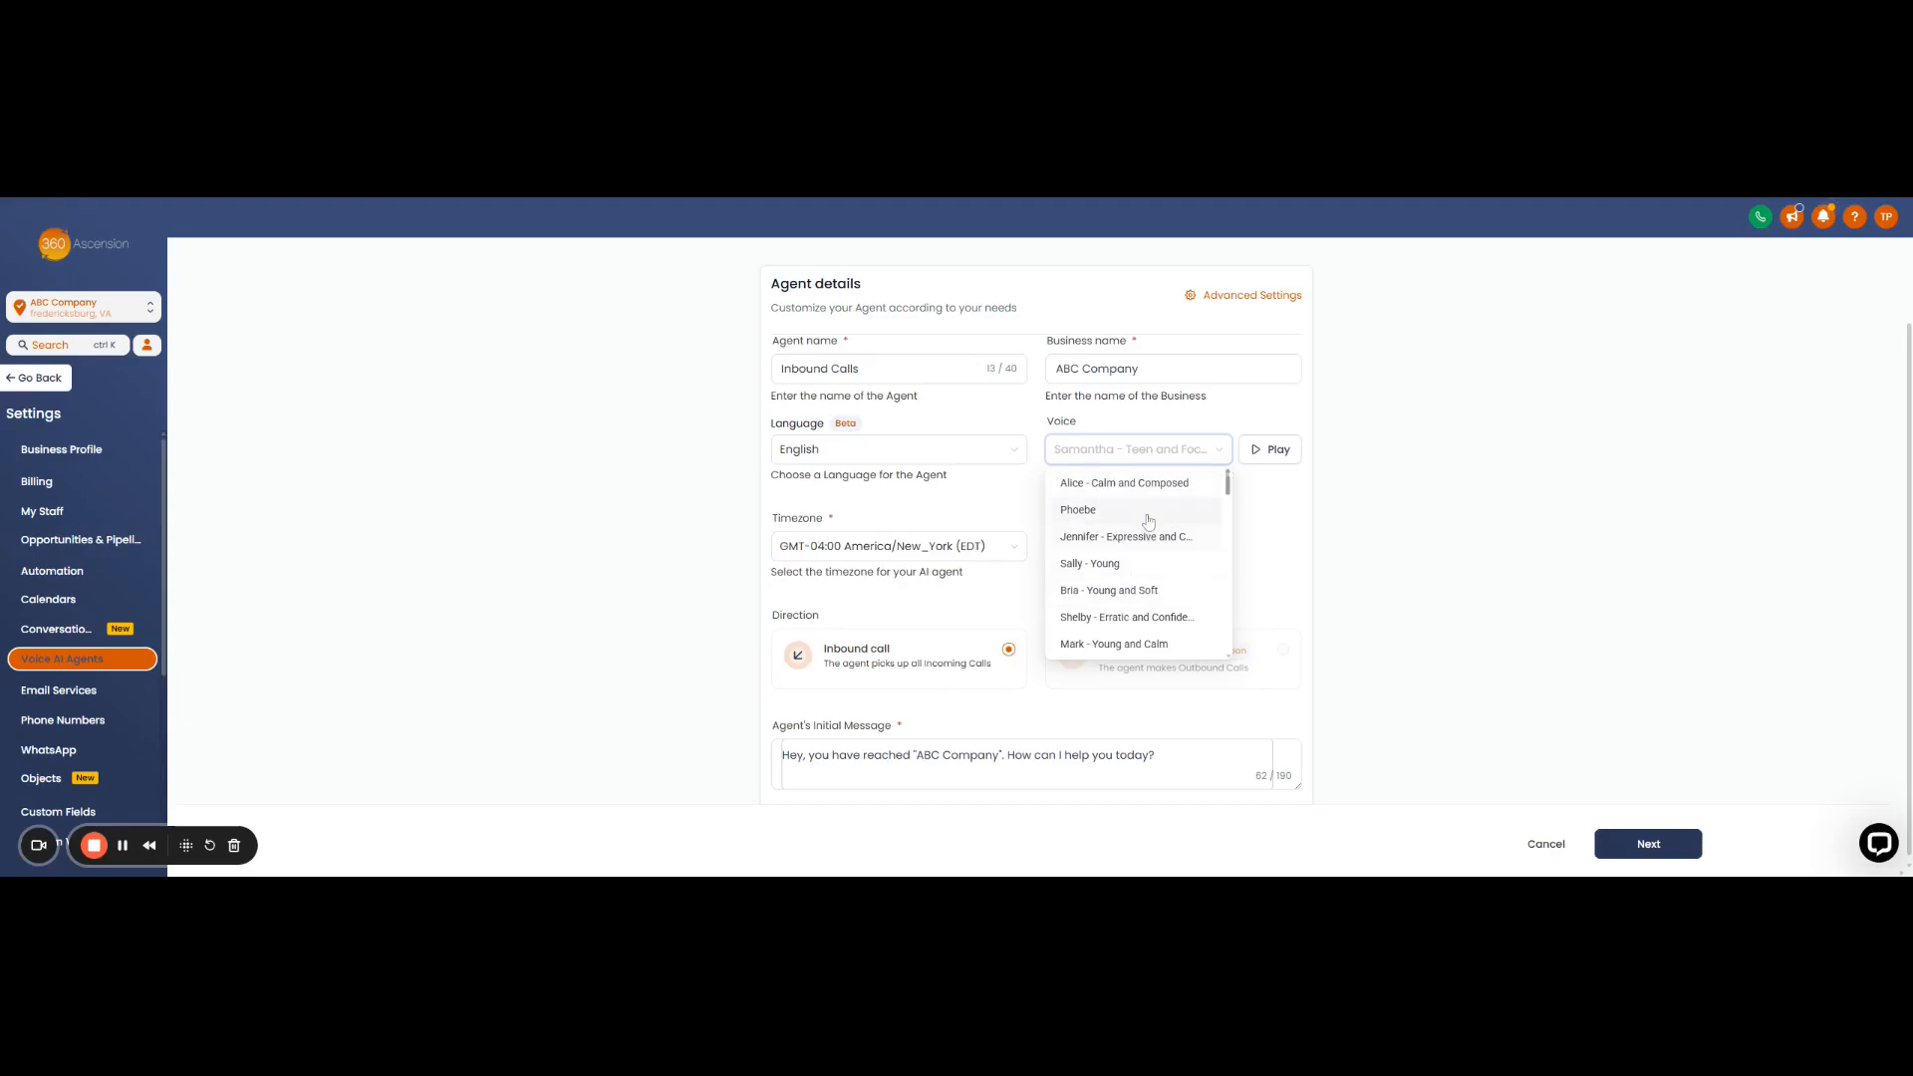
pyautogui.scroll(-5, 1148, 521)
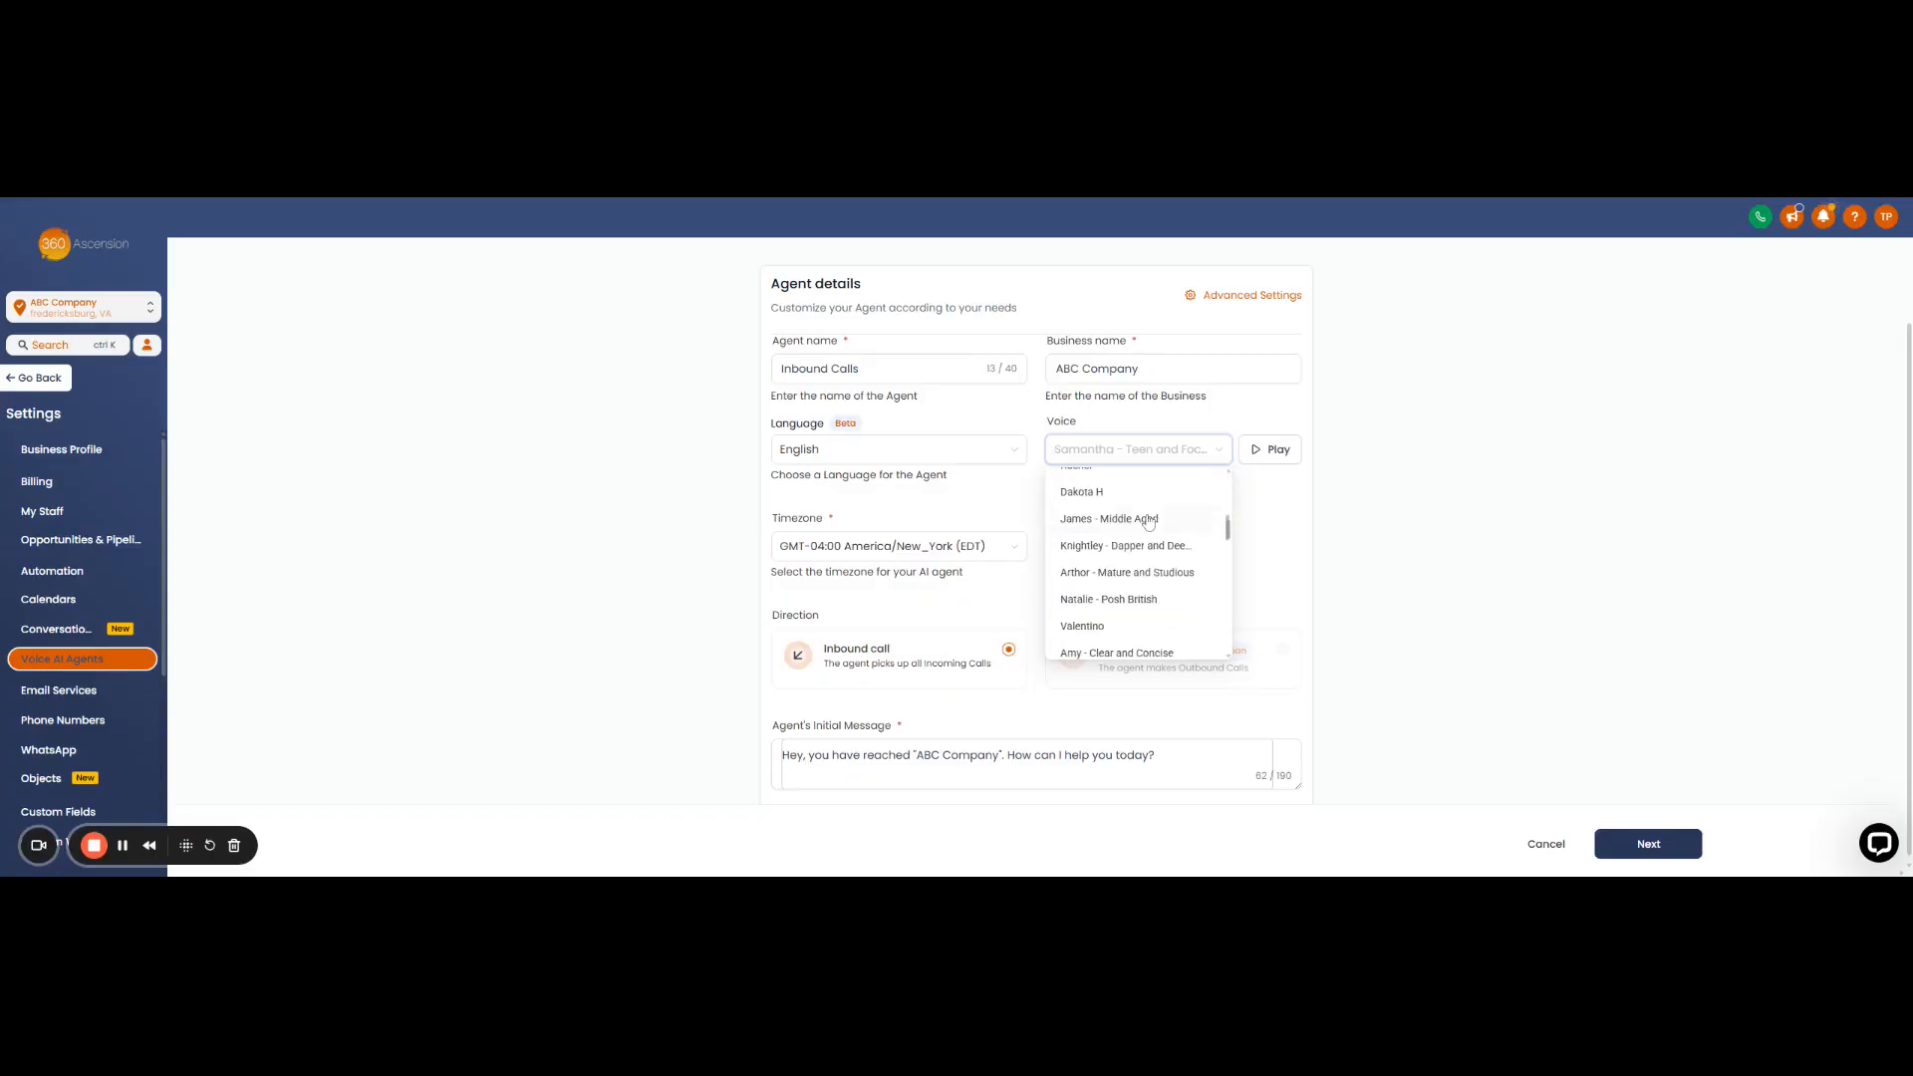
pyautogui.scroll(5, 1148, 521)
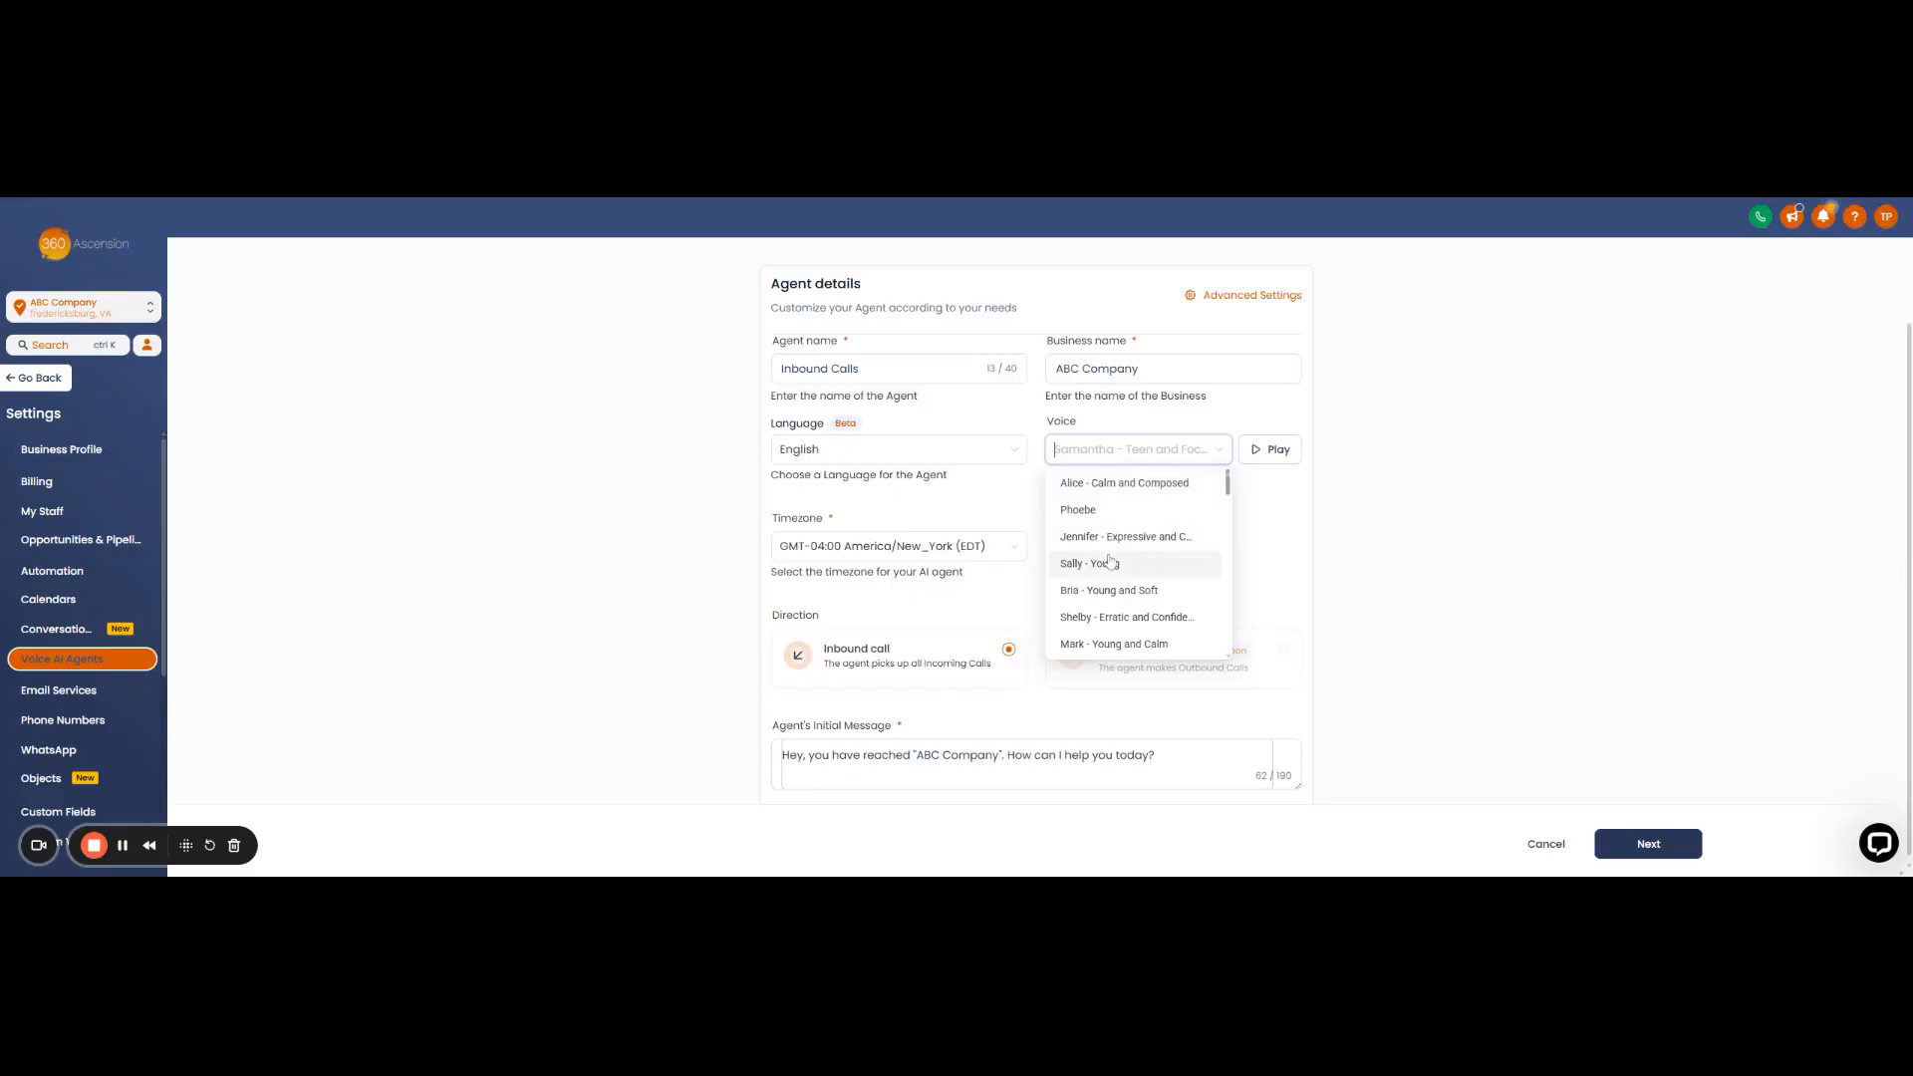
pyautogui.click(1121, 487)
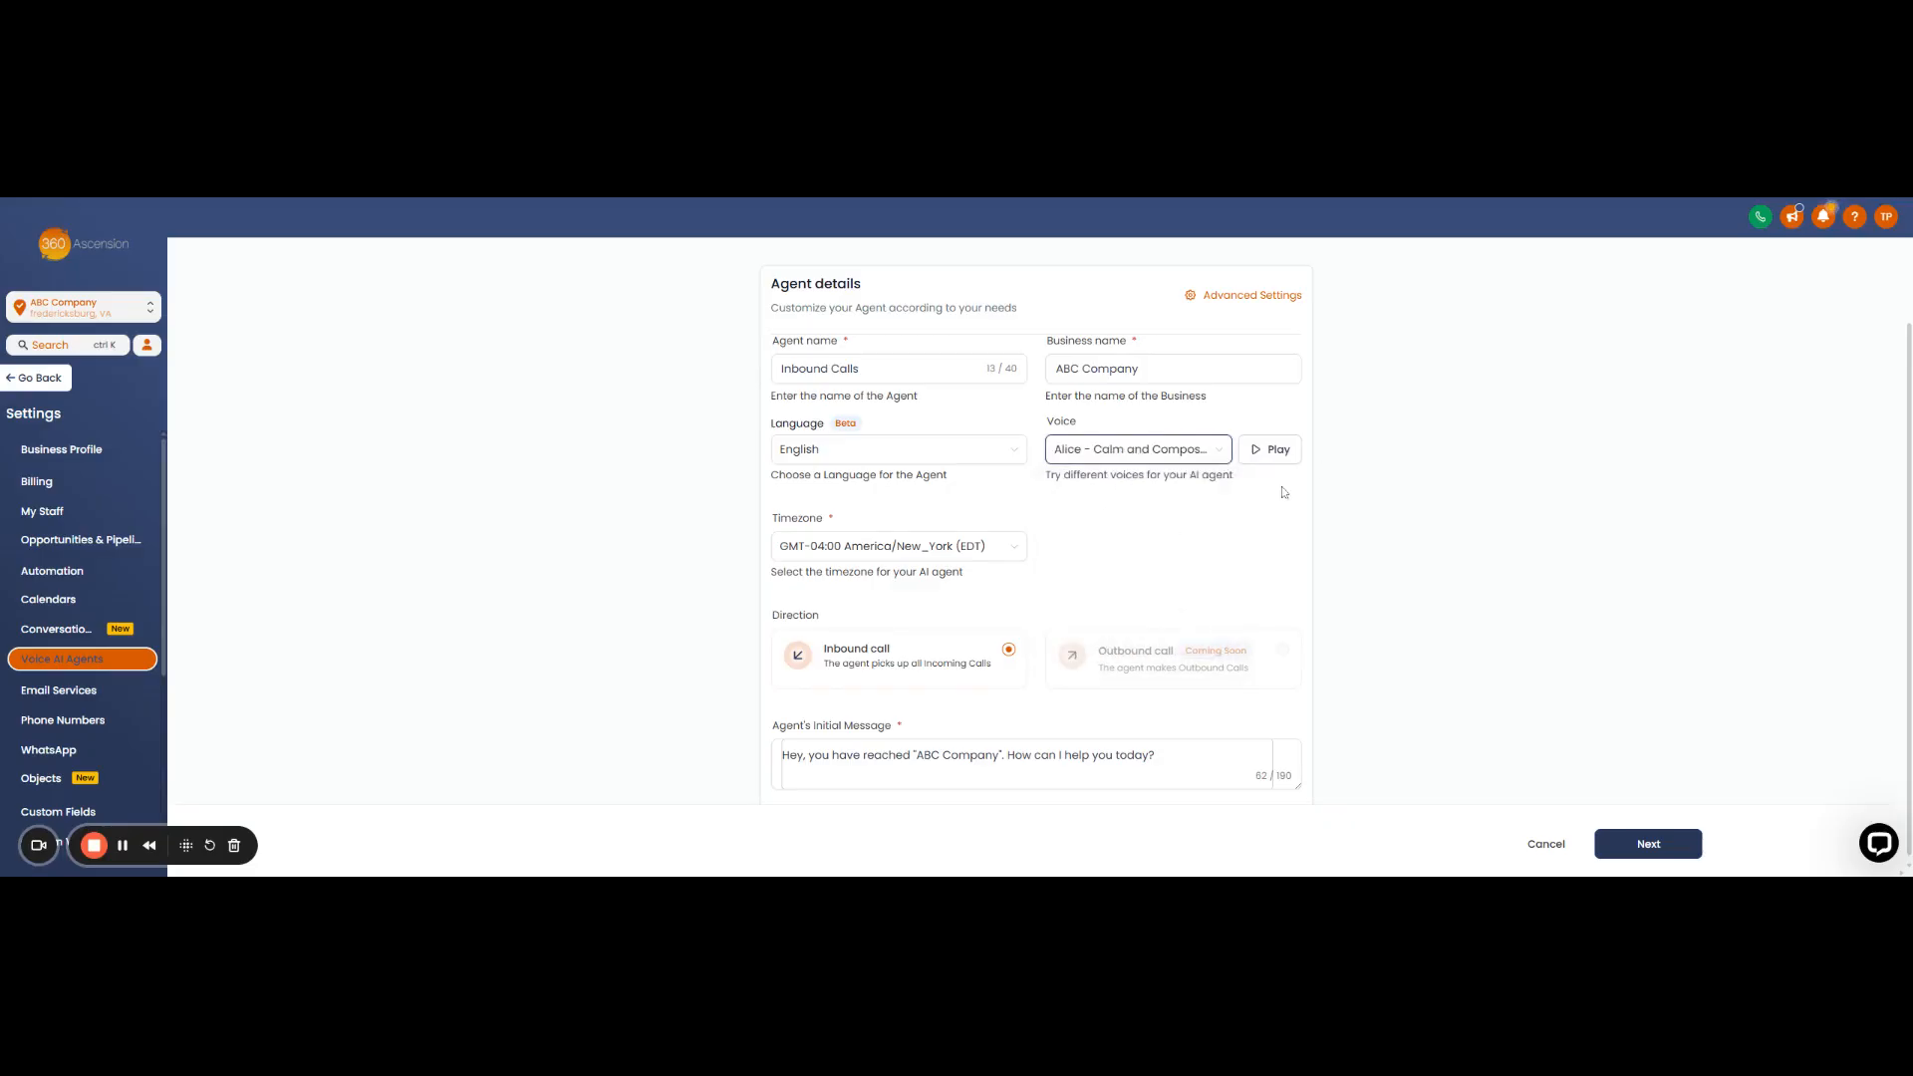
pyautogui.click(1259, 453)
# - Audition the Mark - Young and Calm and Chris - UK voices
pyautogui.click(1146, 451)
pyautogui.scroll(-1, 1129, 558)
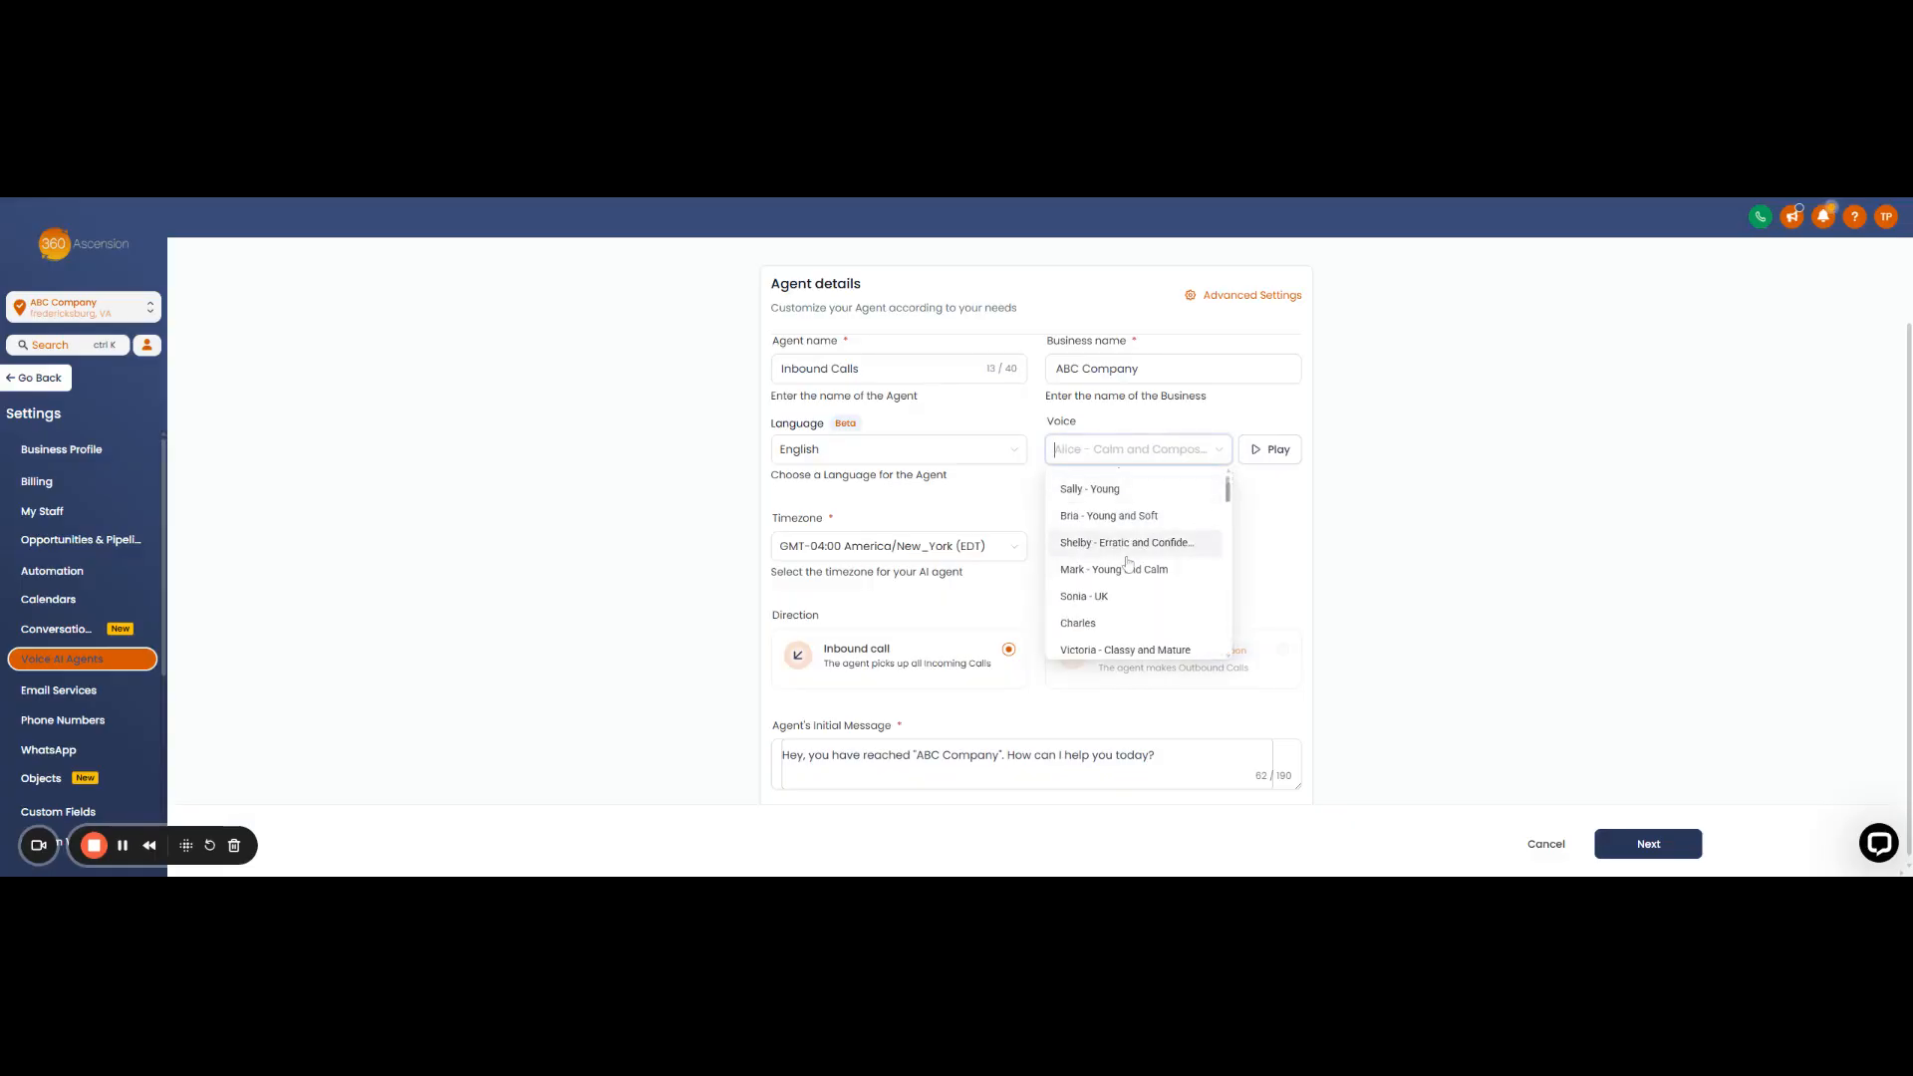
pyautogui.click(1114, 573)
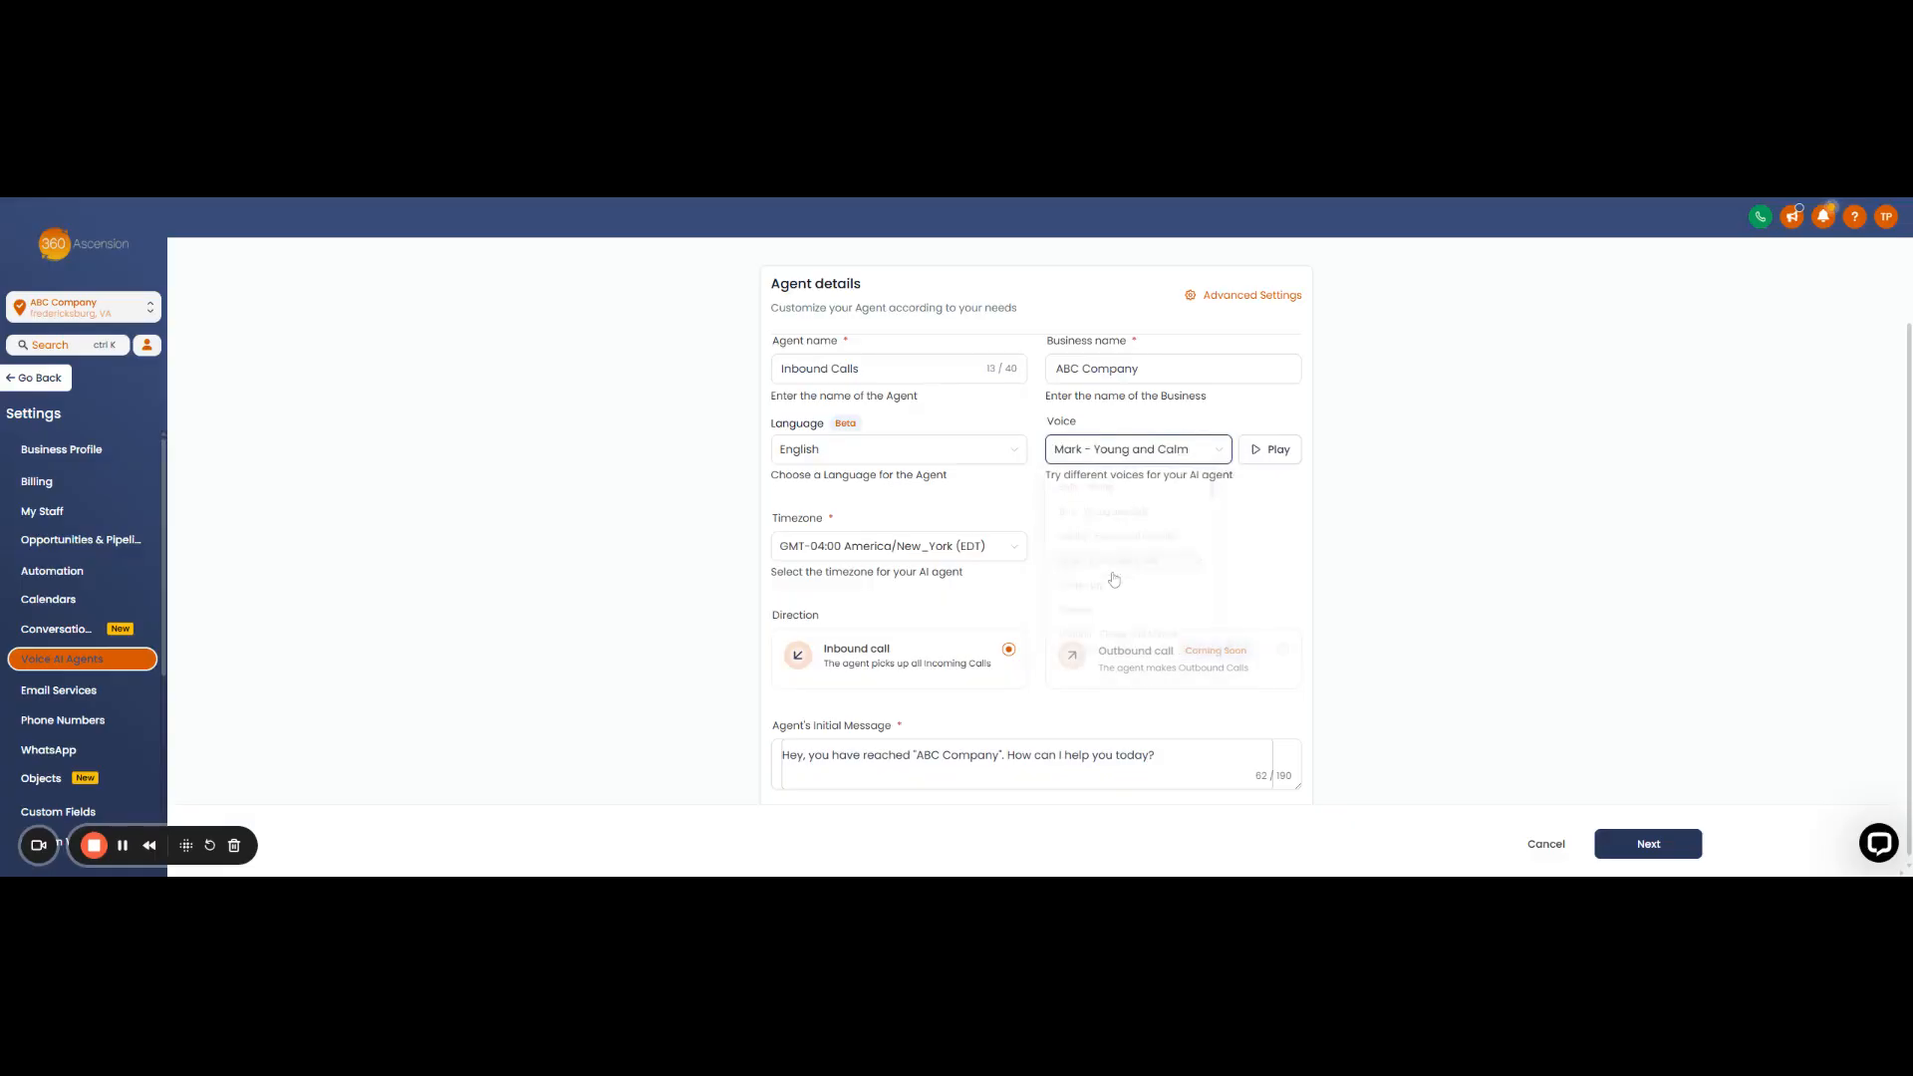
pyautogui.click(1266, 457)
pyautogui.click(1216, 455)
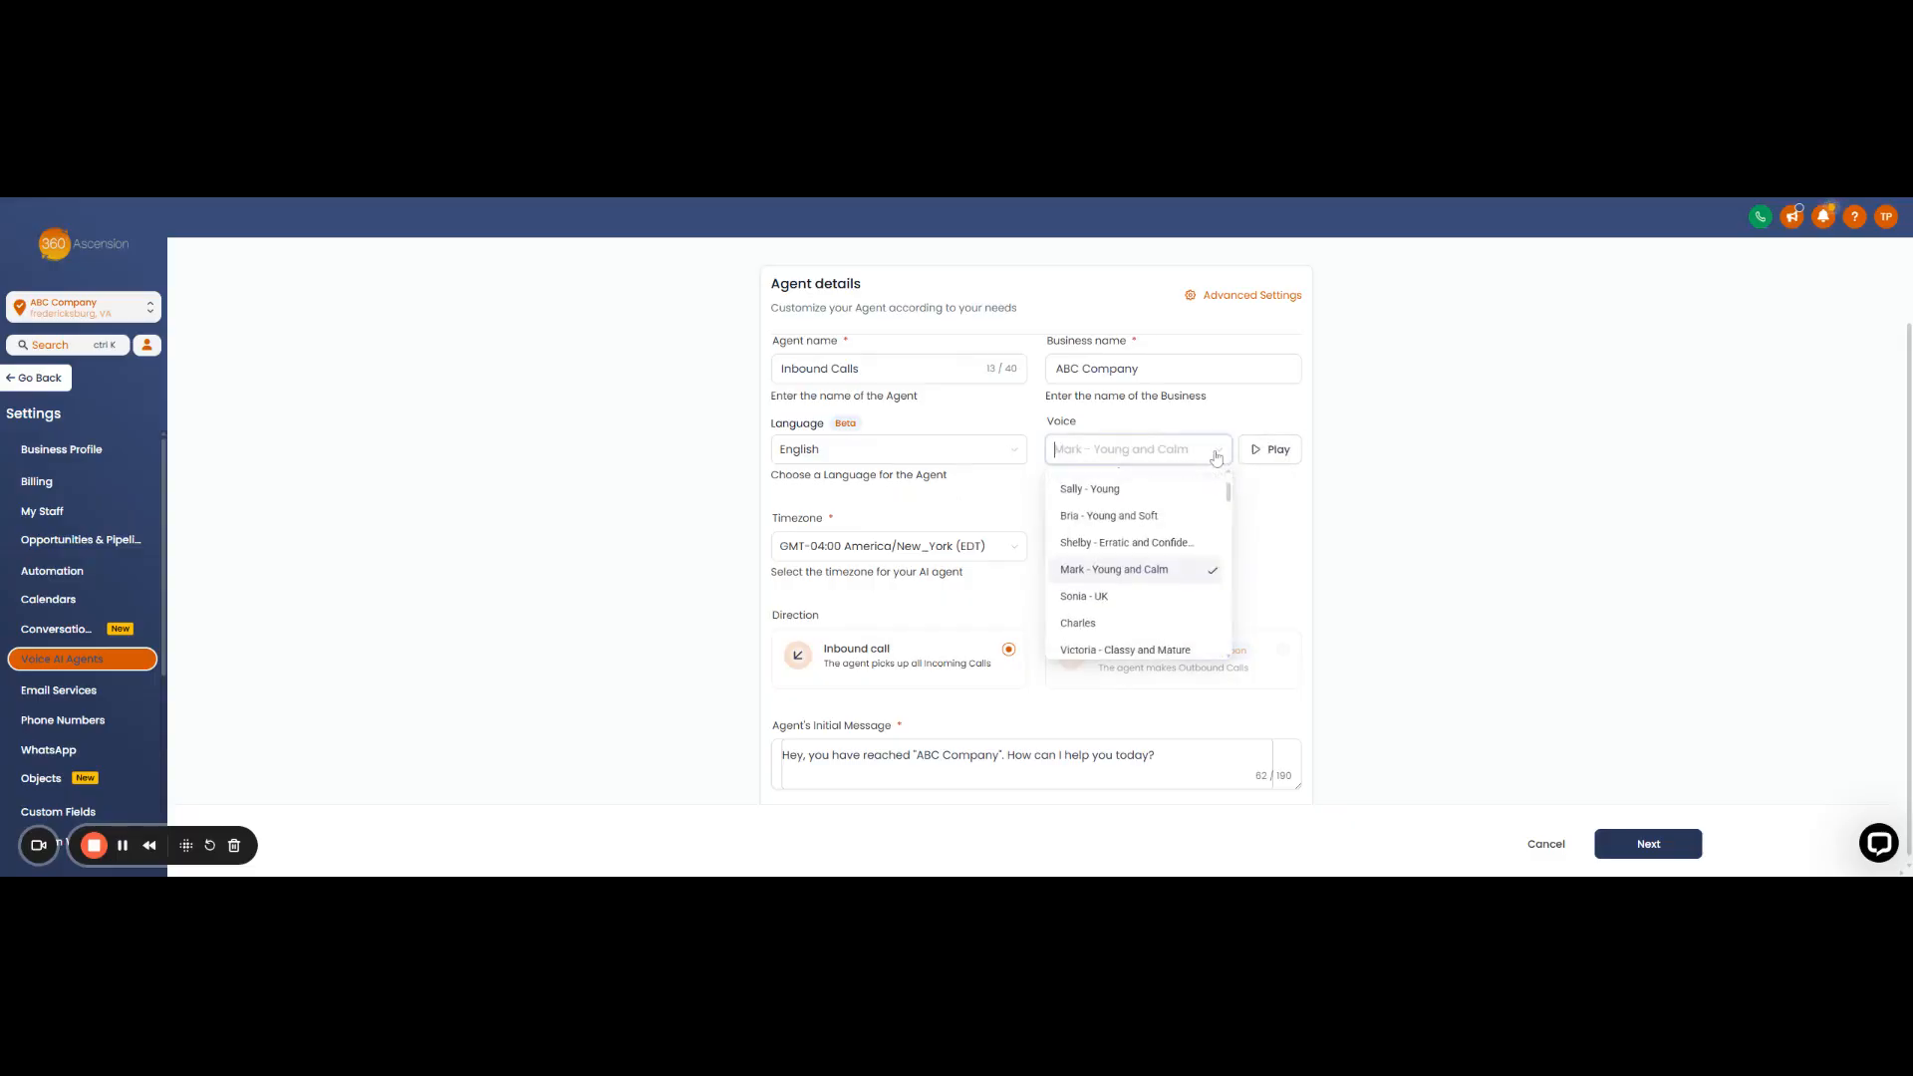
pyautogui.scroll(-3, 1176, 563)
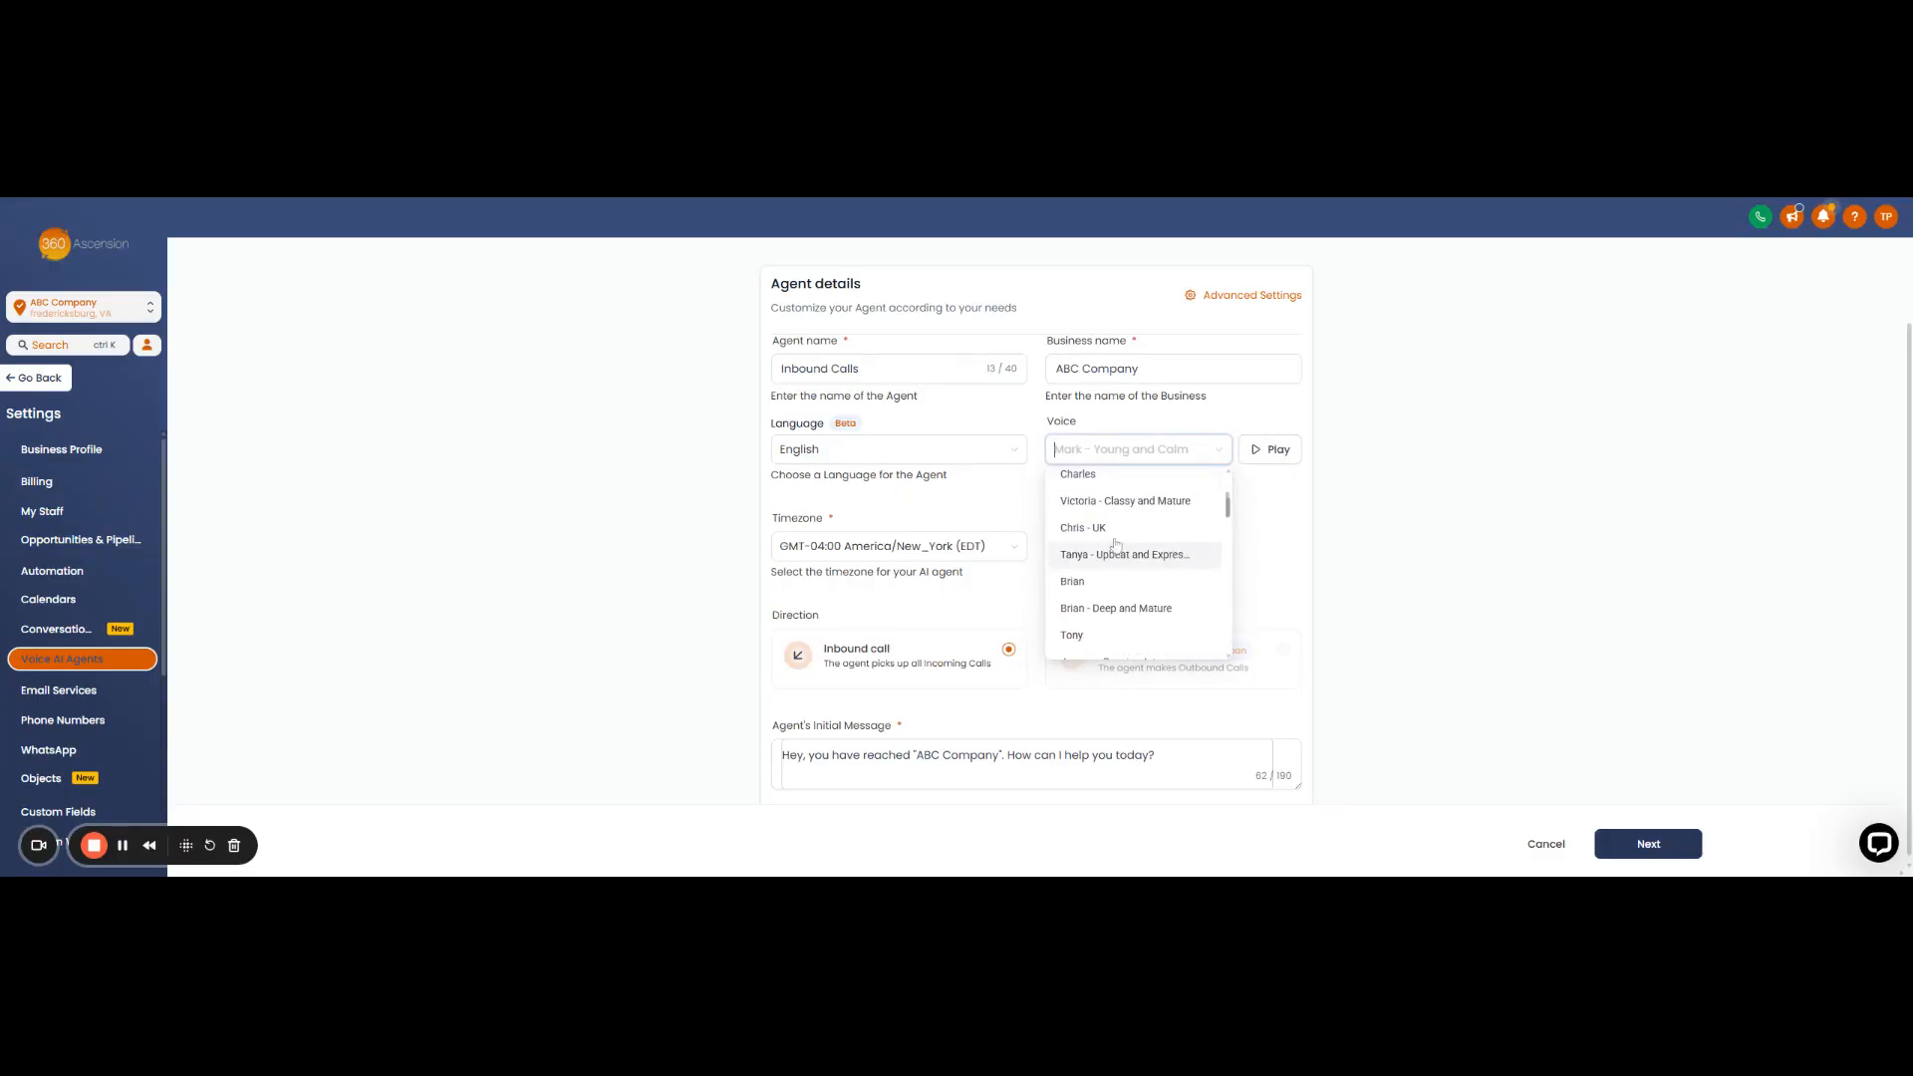
pyautogui.click(1176, 551)
pyautogui.click(1283, 452)
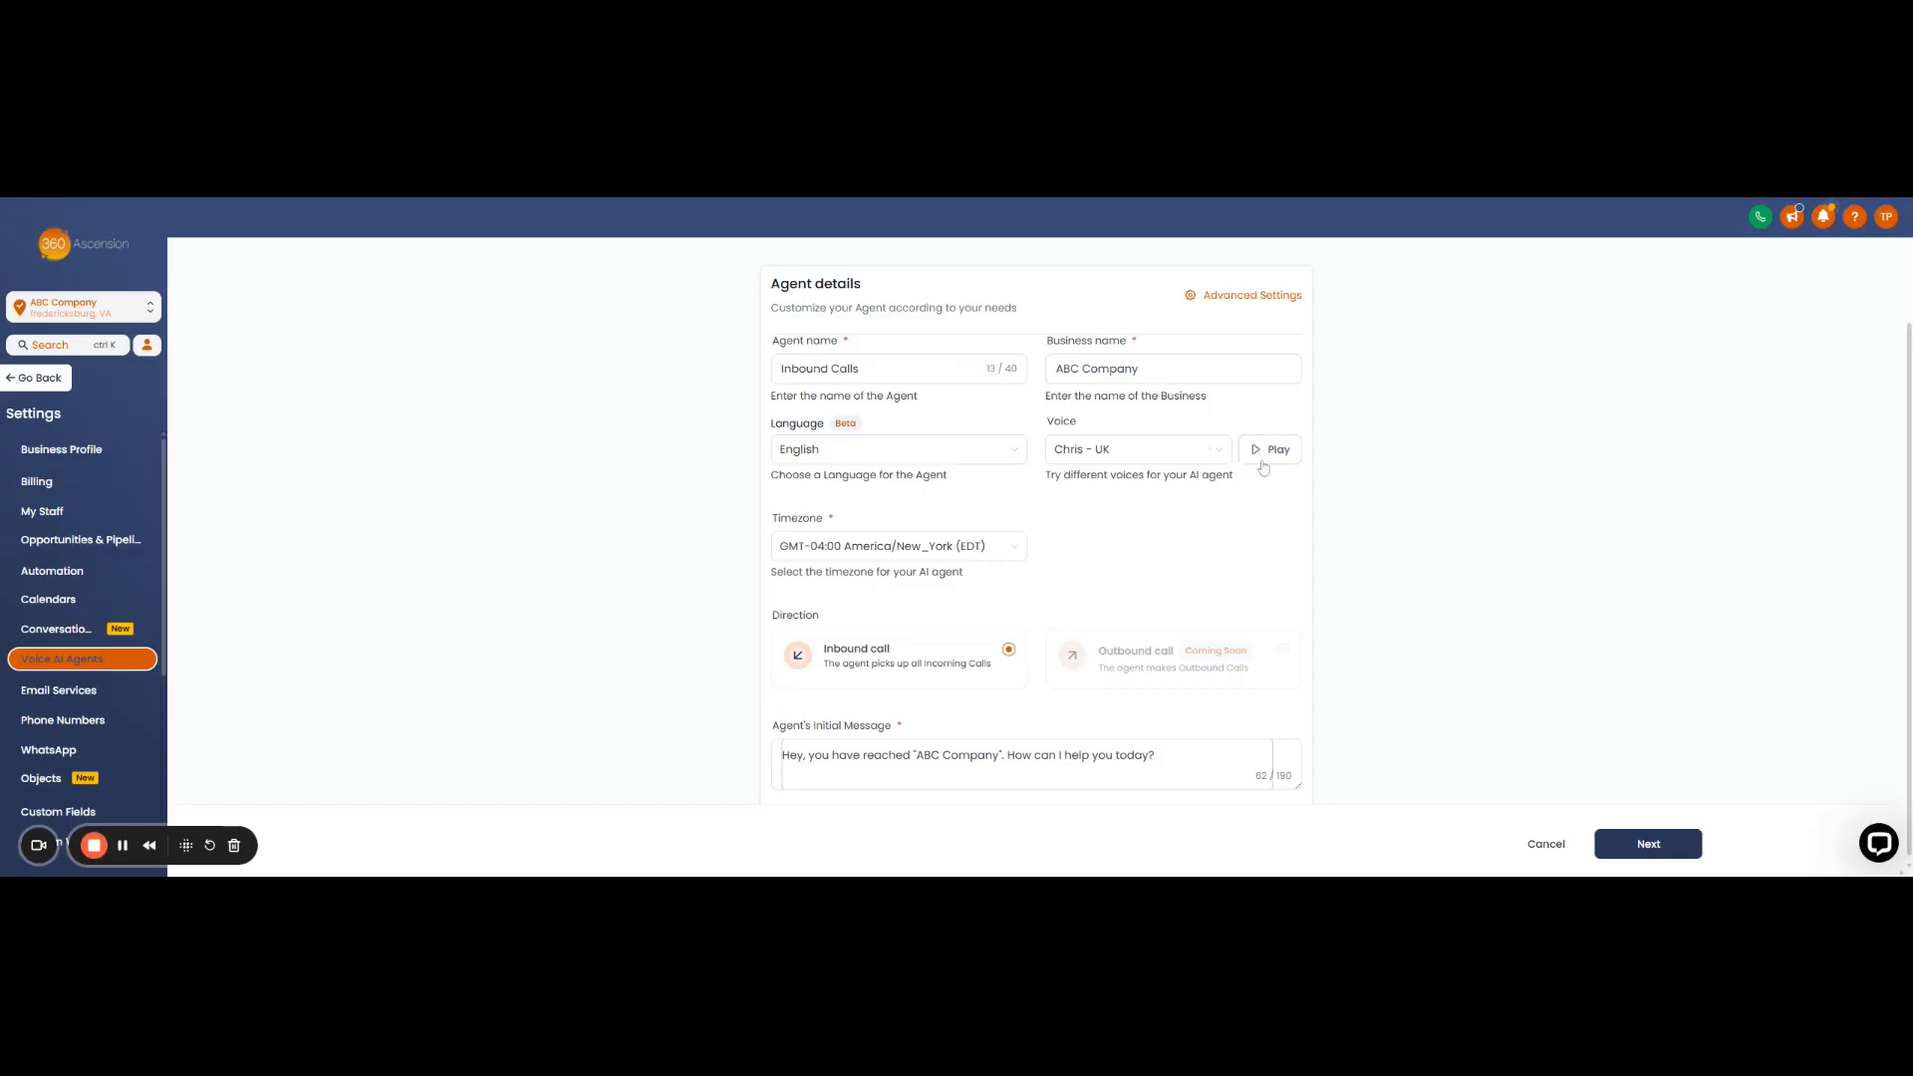
# - Choose Dakota H as the agent's voice and play its sample
pyautogui.click(1200, 450)
pyautogui.scroll(-2, 1113, 554)
pyautogui.click(1101, 495)
pyautogui.click(1279, 452)
pyautogui.scroll(-1, 1089, 546)
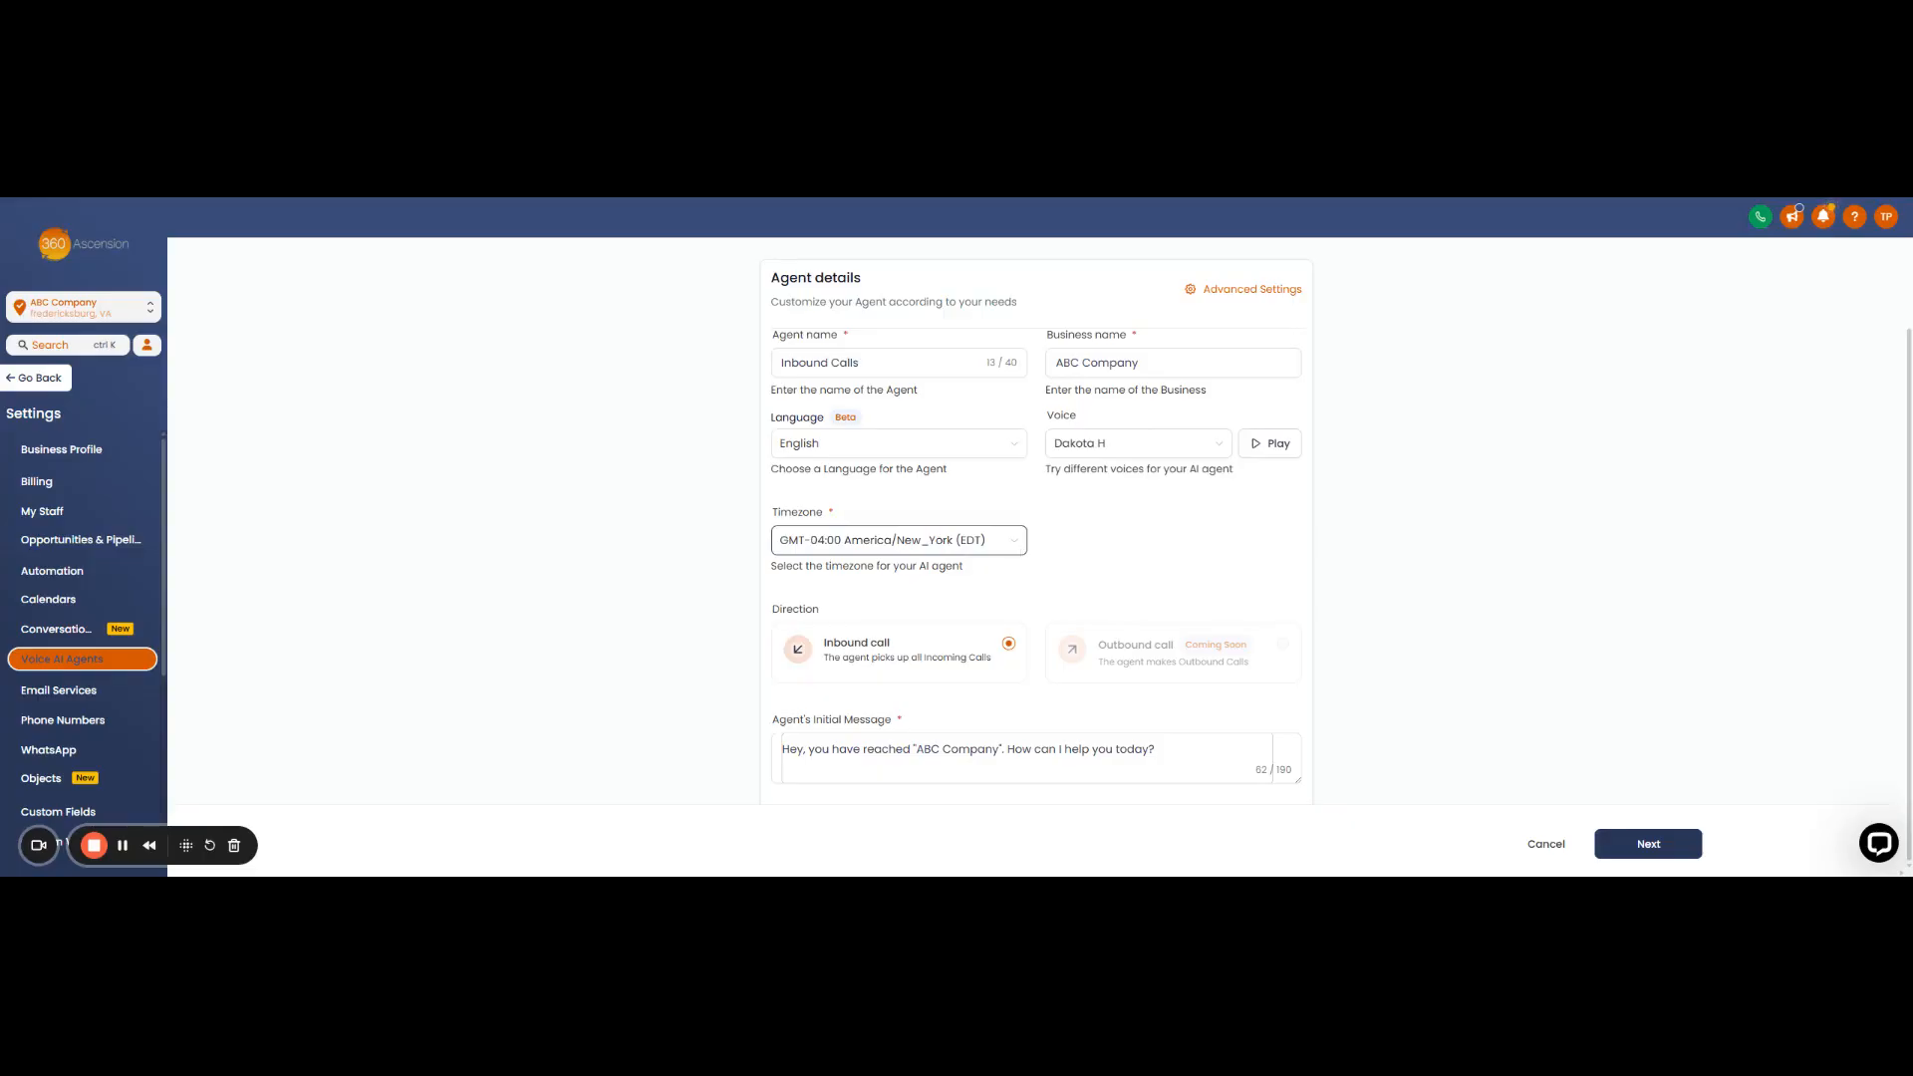
pyautogui.click(1014, 546)
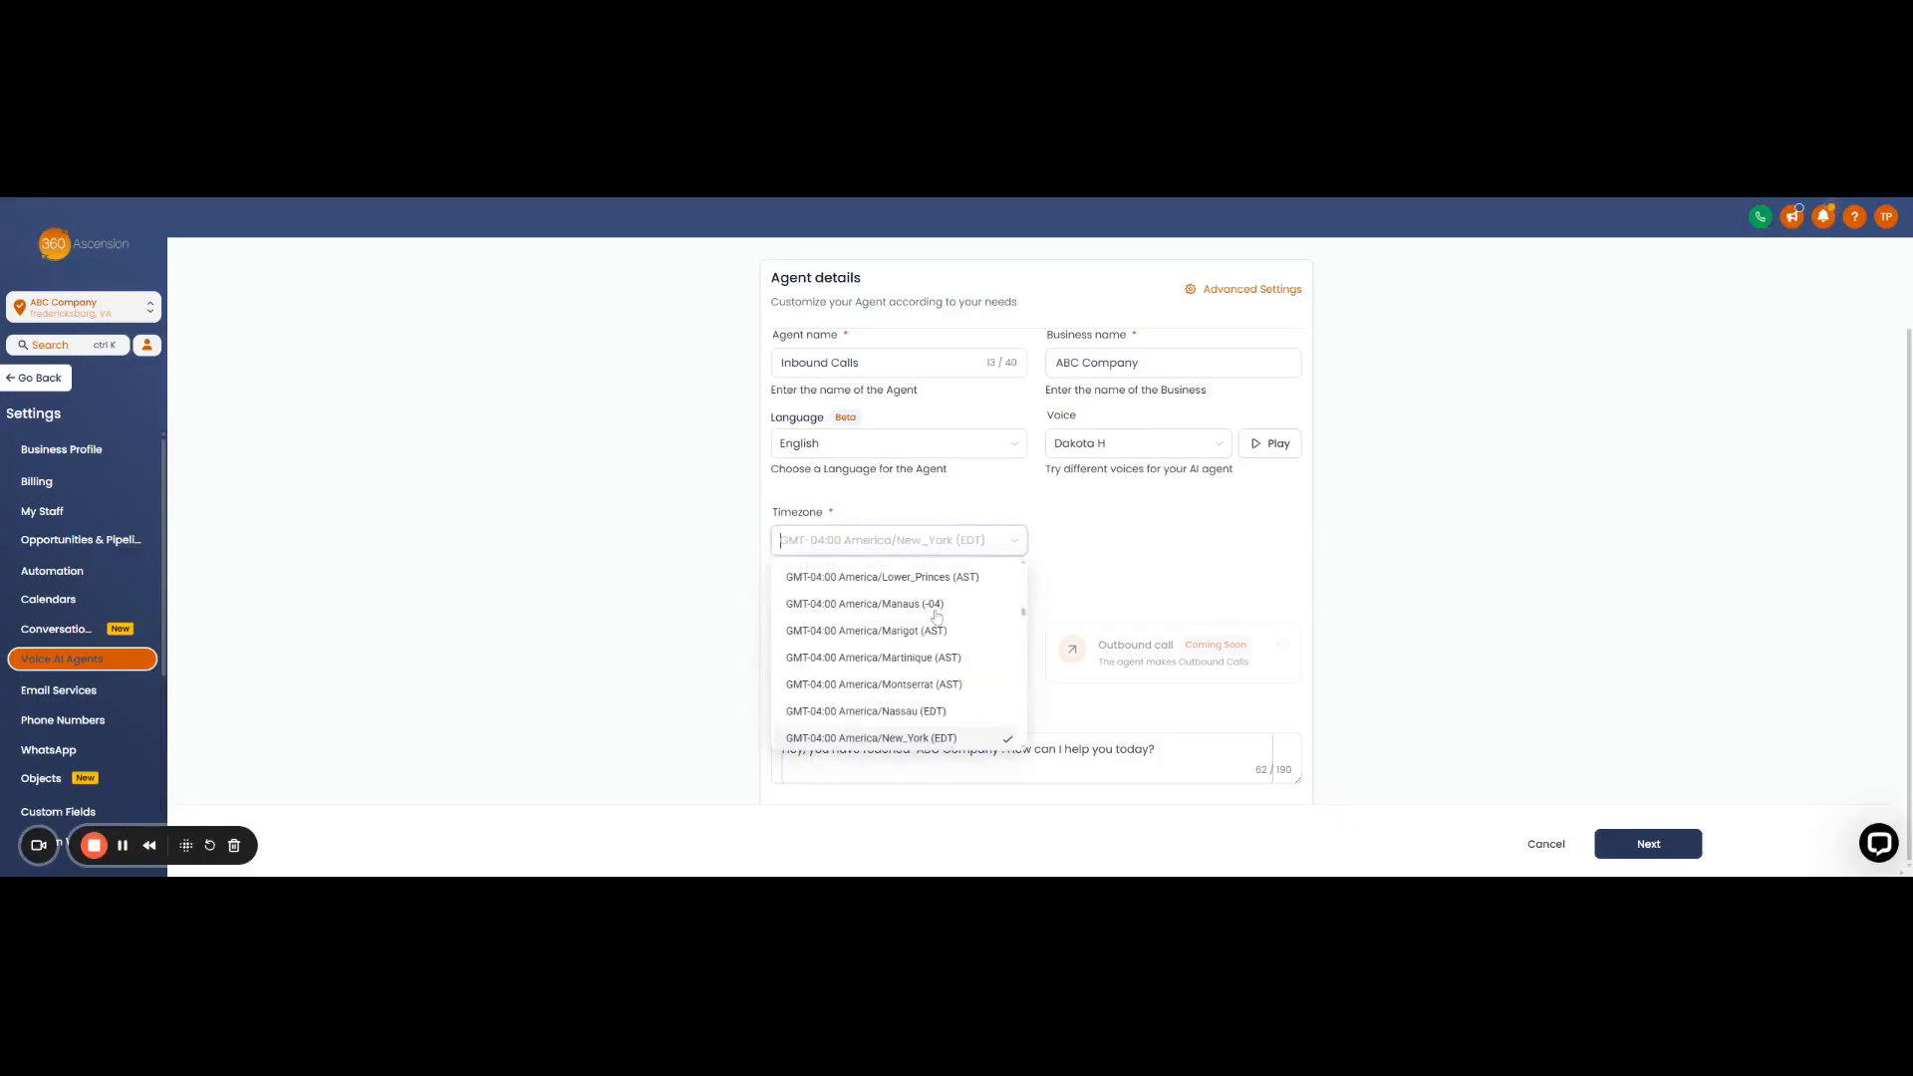
pyautogui.click(1095, 560)
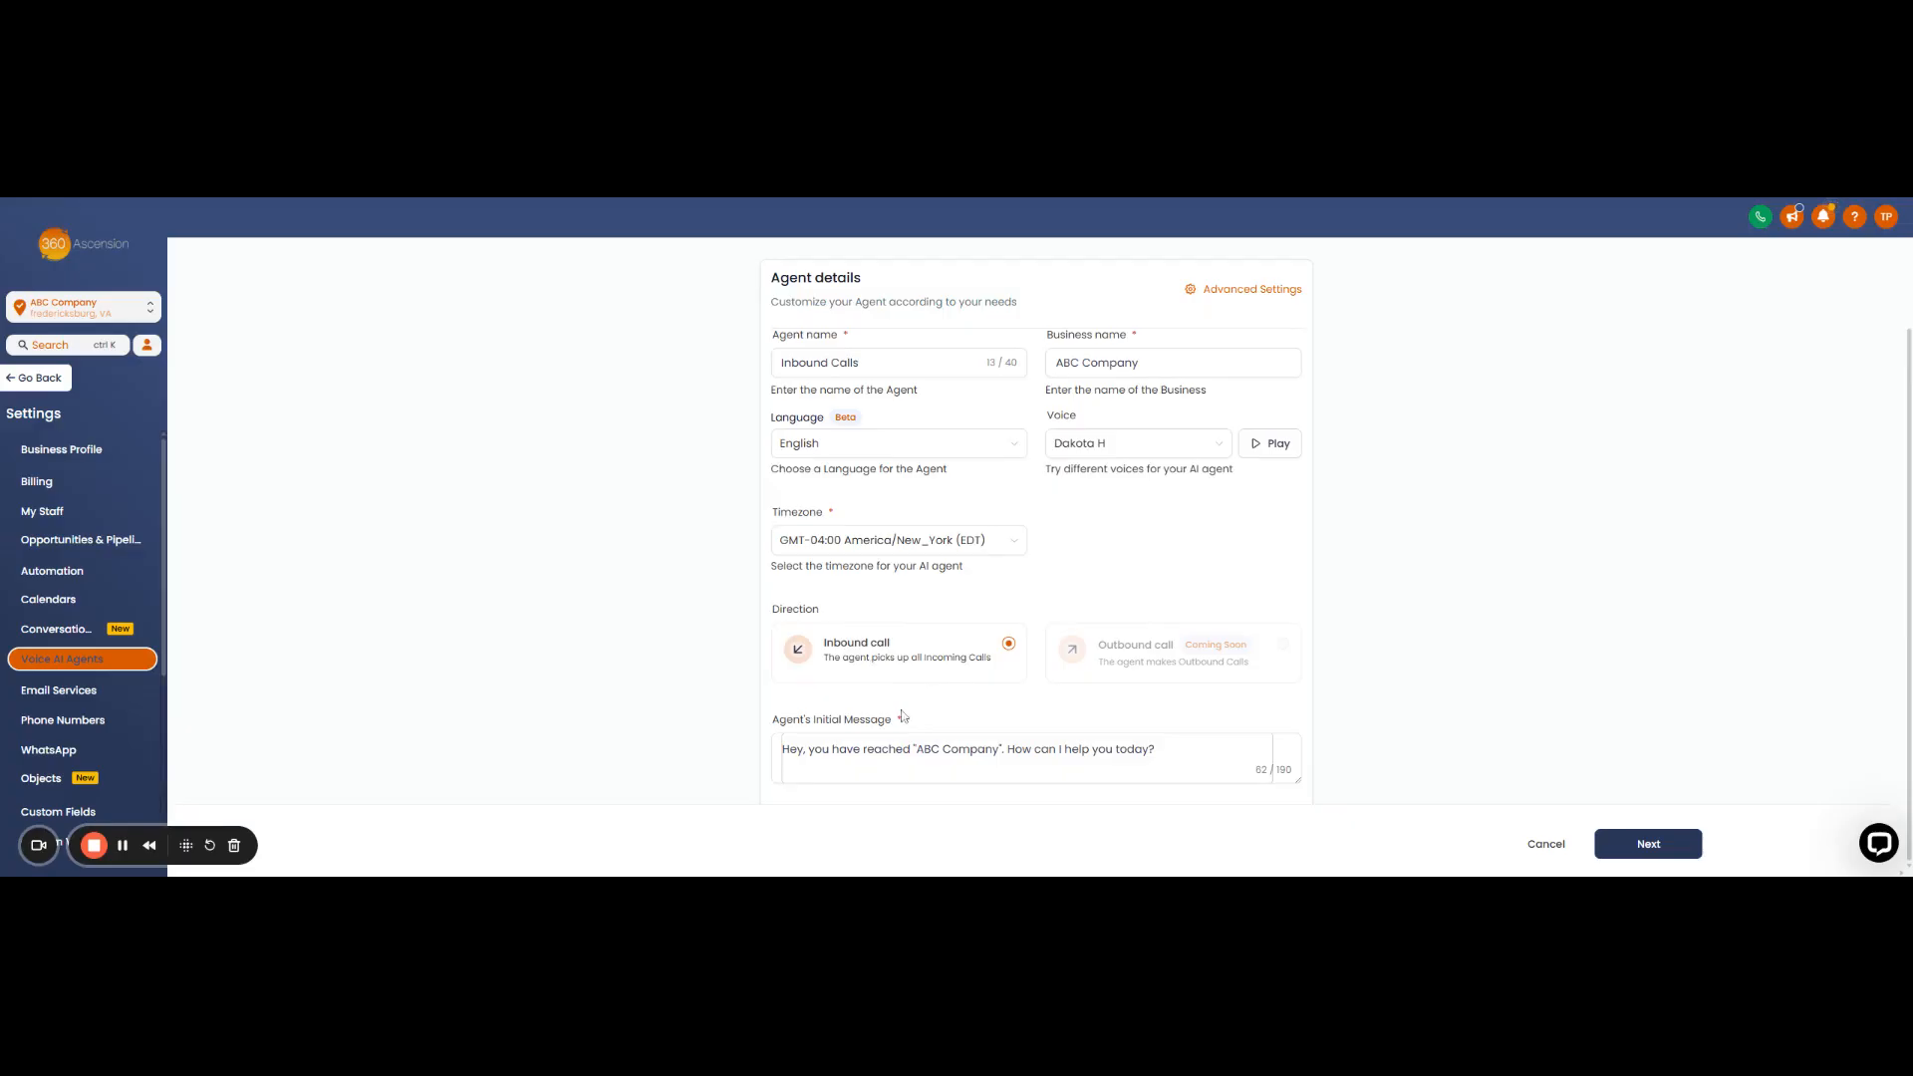
pyautogui.click(852, 742)
pyautogui.scroll(3, 1145, 743)
pyautogui.scroll(-1, 1179, 698)
pyautogui.scroll(-1, 1179, 698)
pyautogui.scroll(2, 1000, 485)
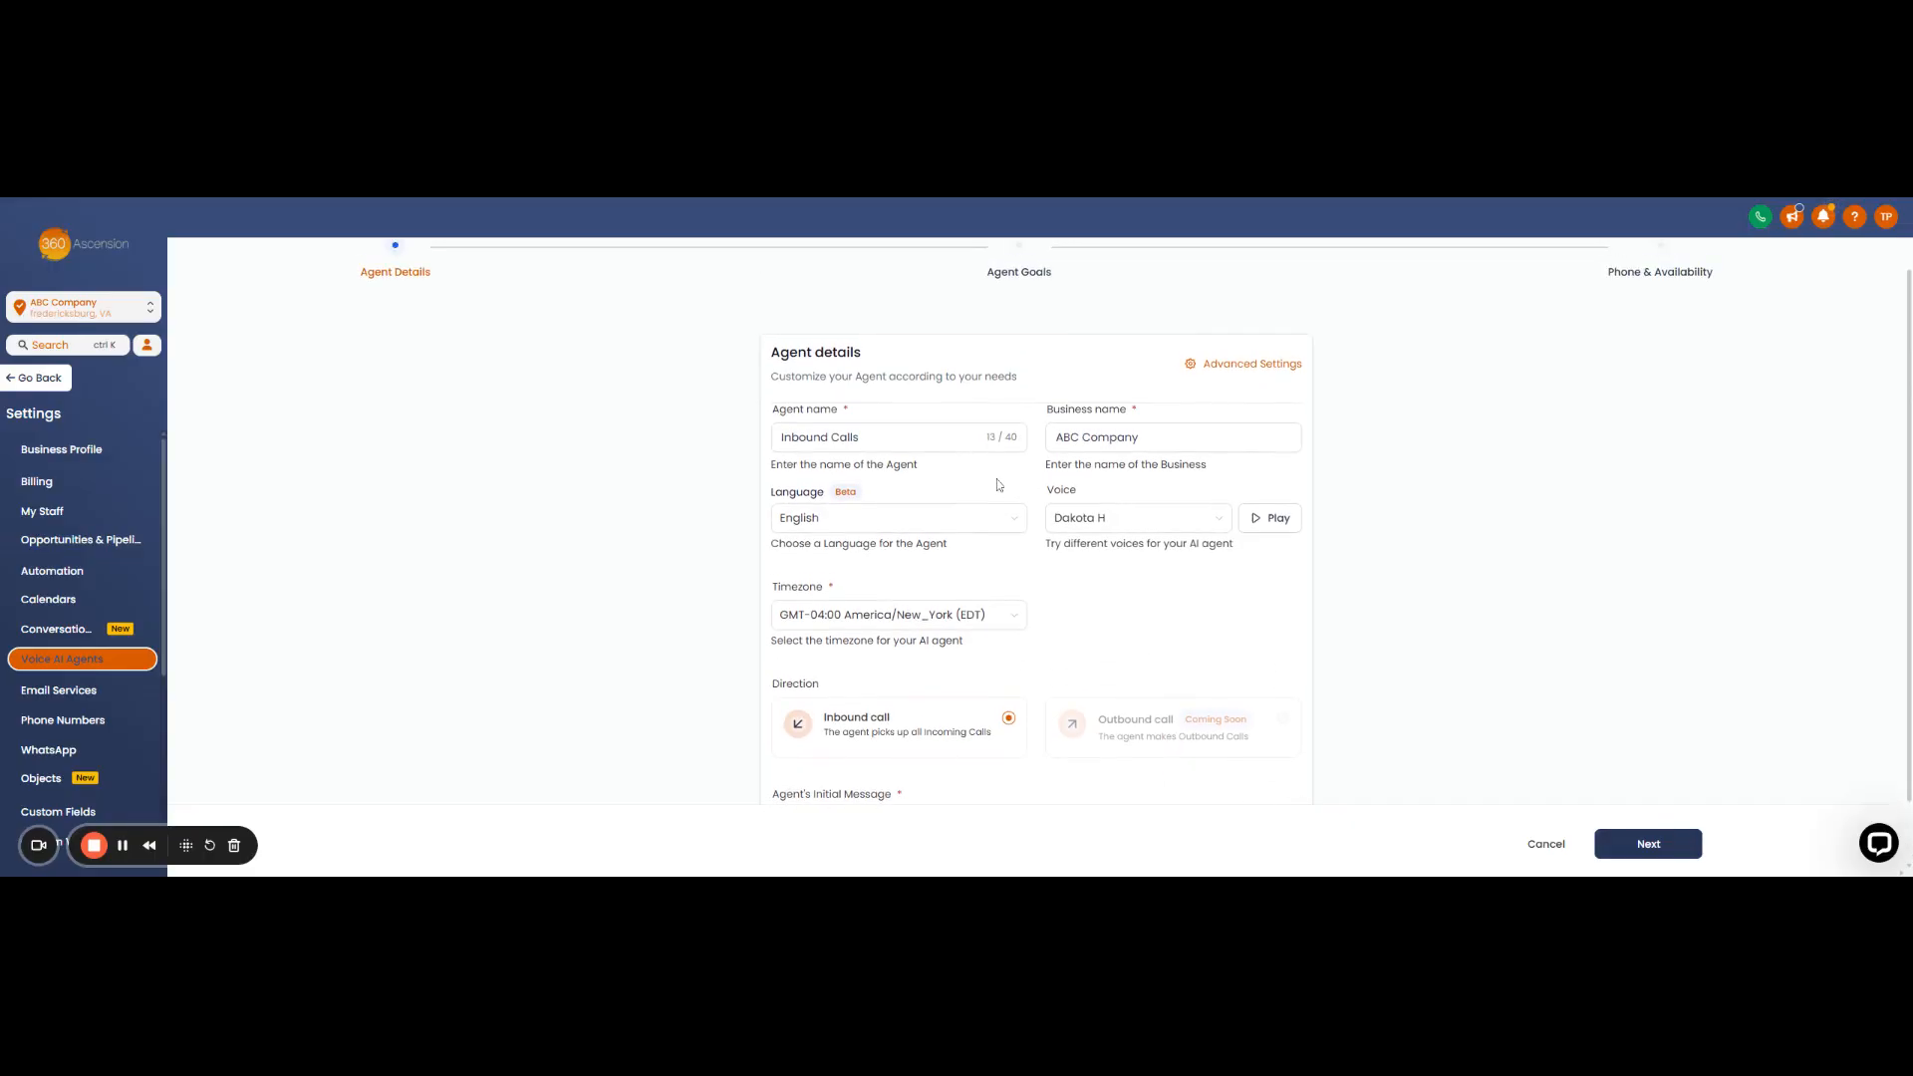
pyautogui.scroll(-2, 1267, 573)
# - On the Agent Goals step, collect the caller's Name, Email and Contact's Issue
pyautogui.click(1649, 843)
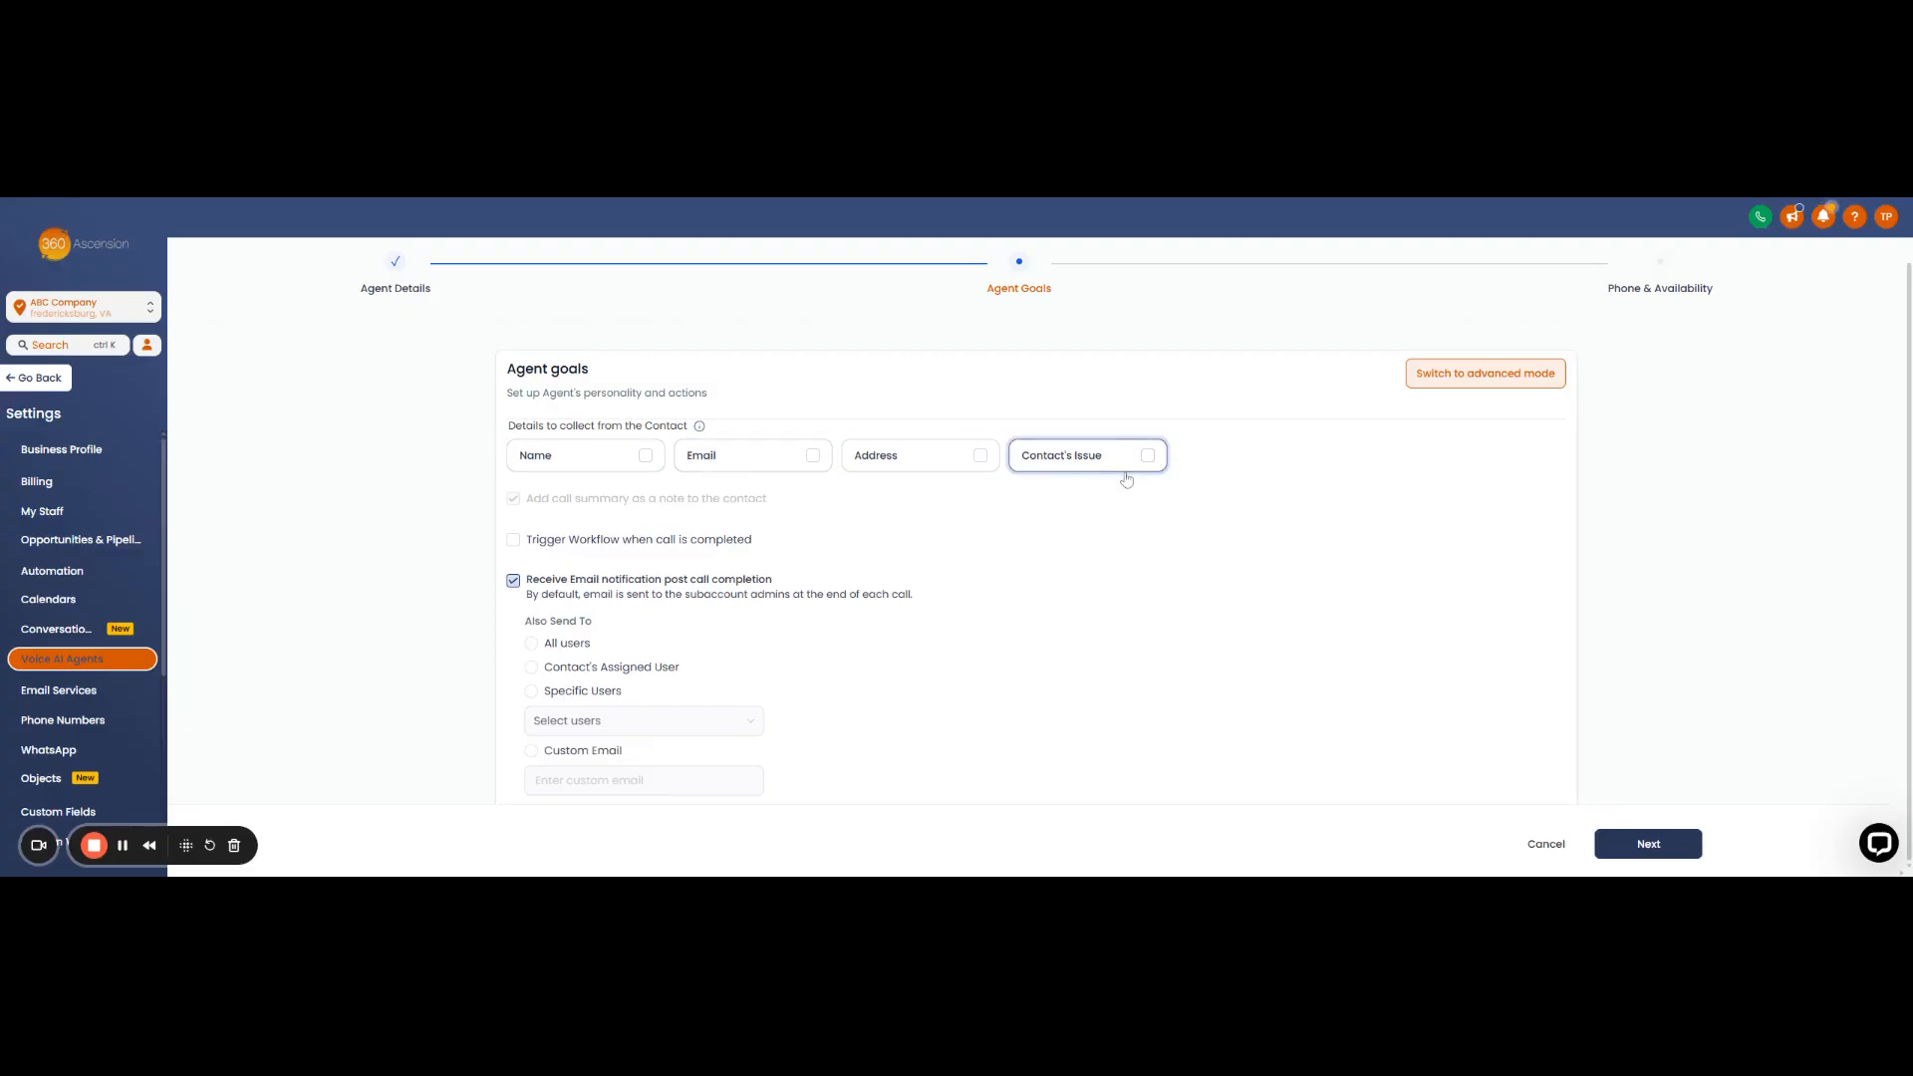
pyautogui.click(646, 456)
pyautogui.click(813, 455)
pyautogui.click(1149, 460)
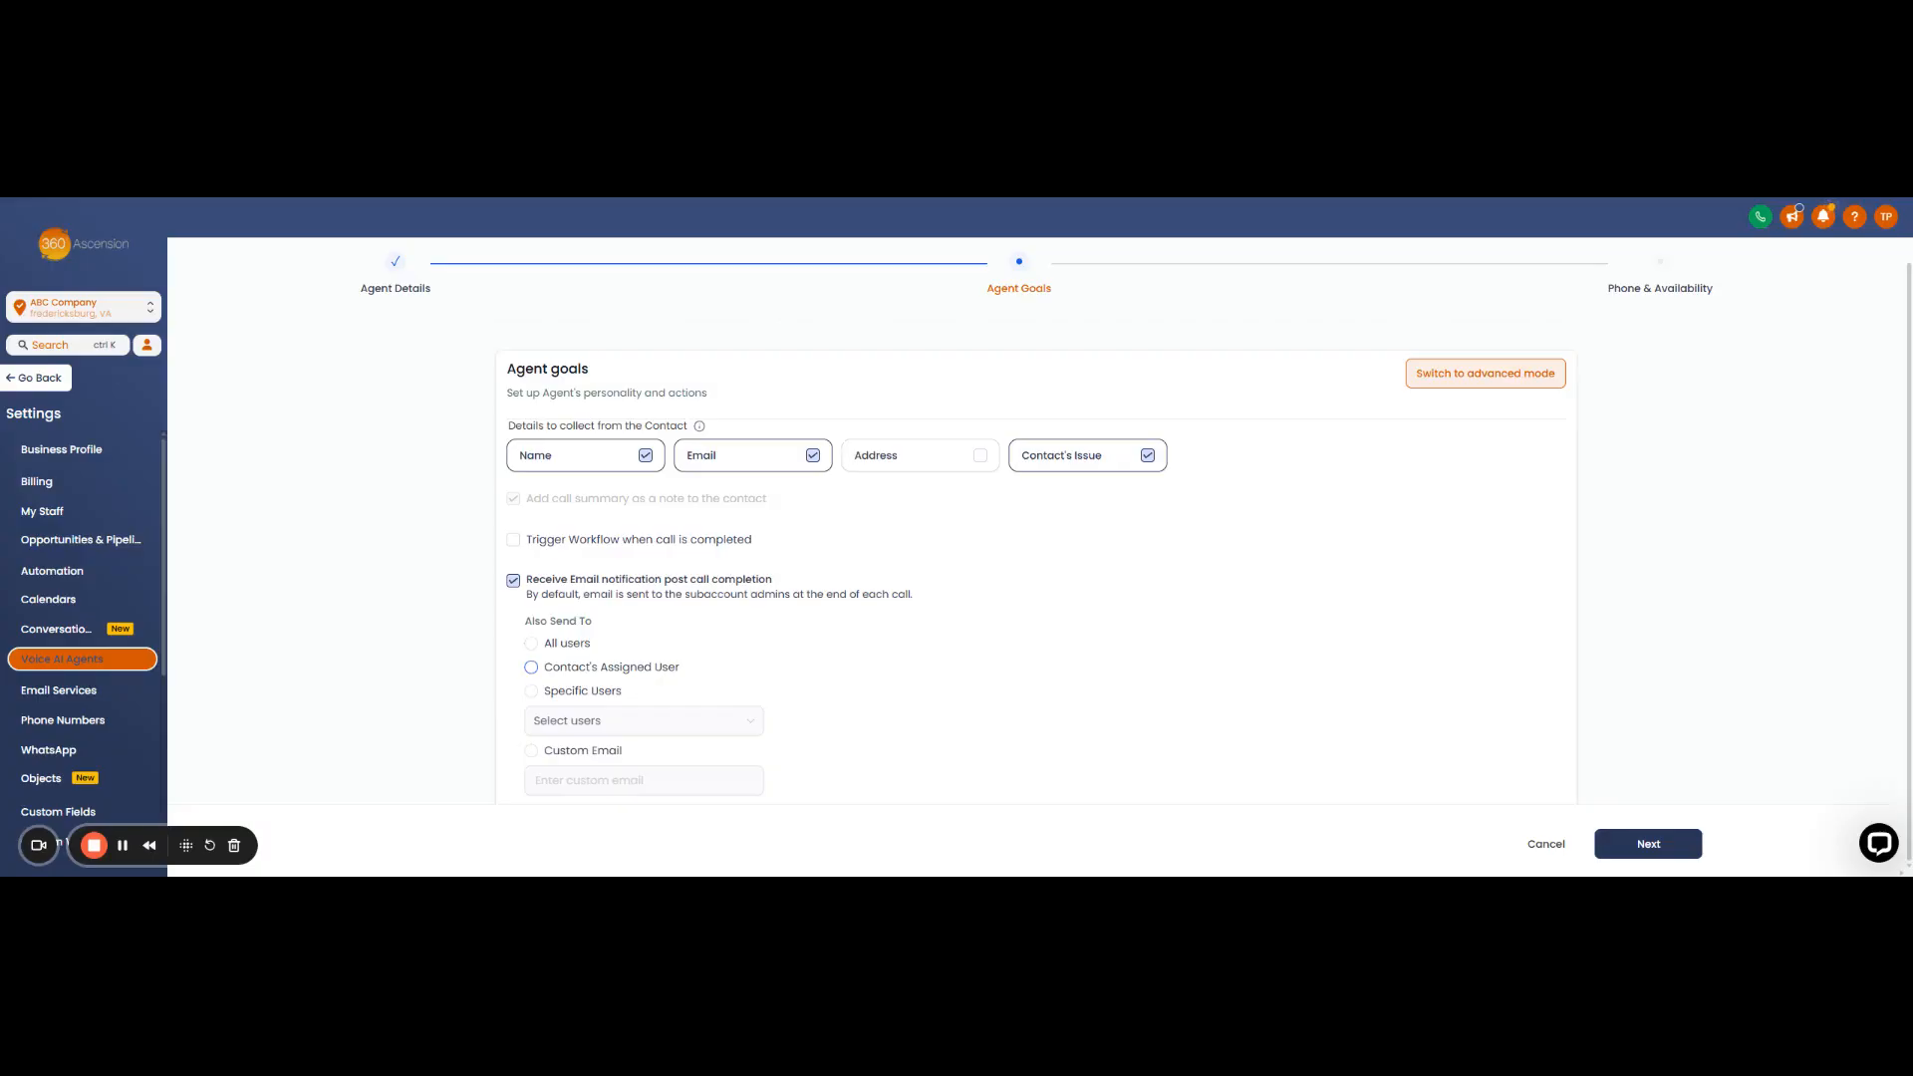
# - Set post-call notifications' Also Send To to All users and continue to Phone & Availability
pyautogui.click(533, 694)
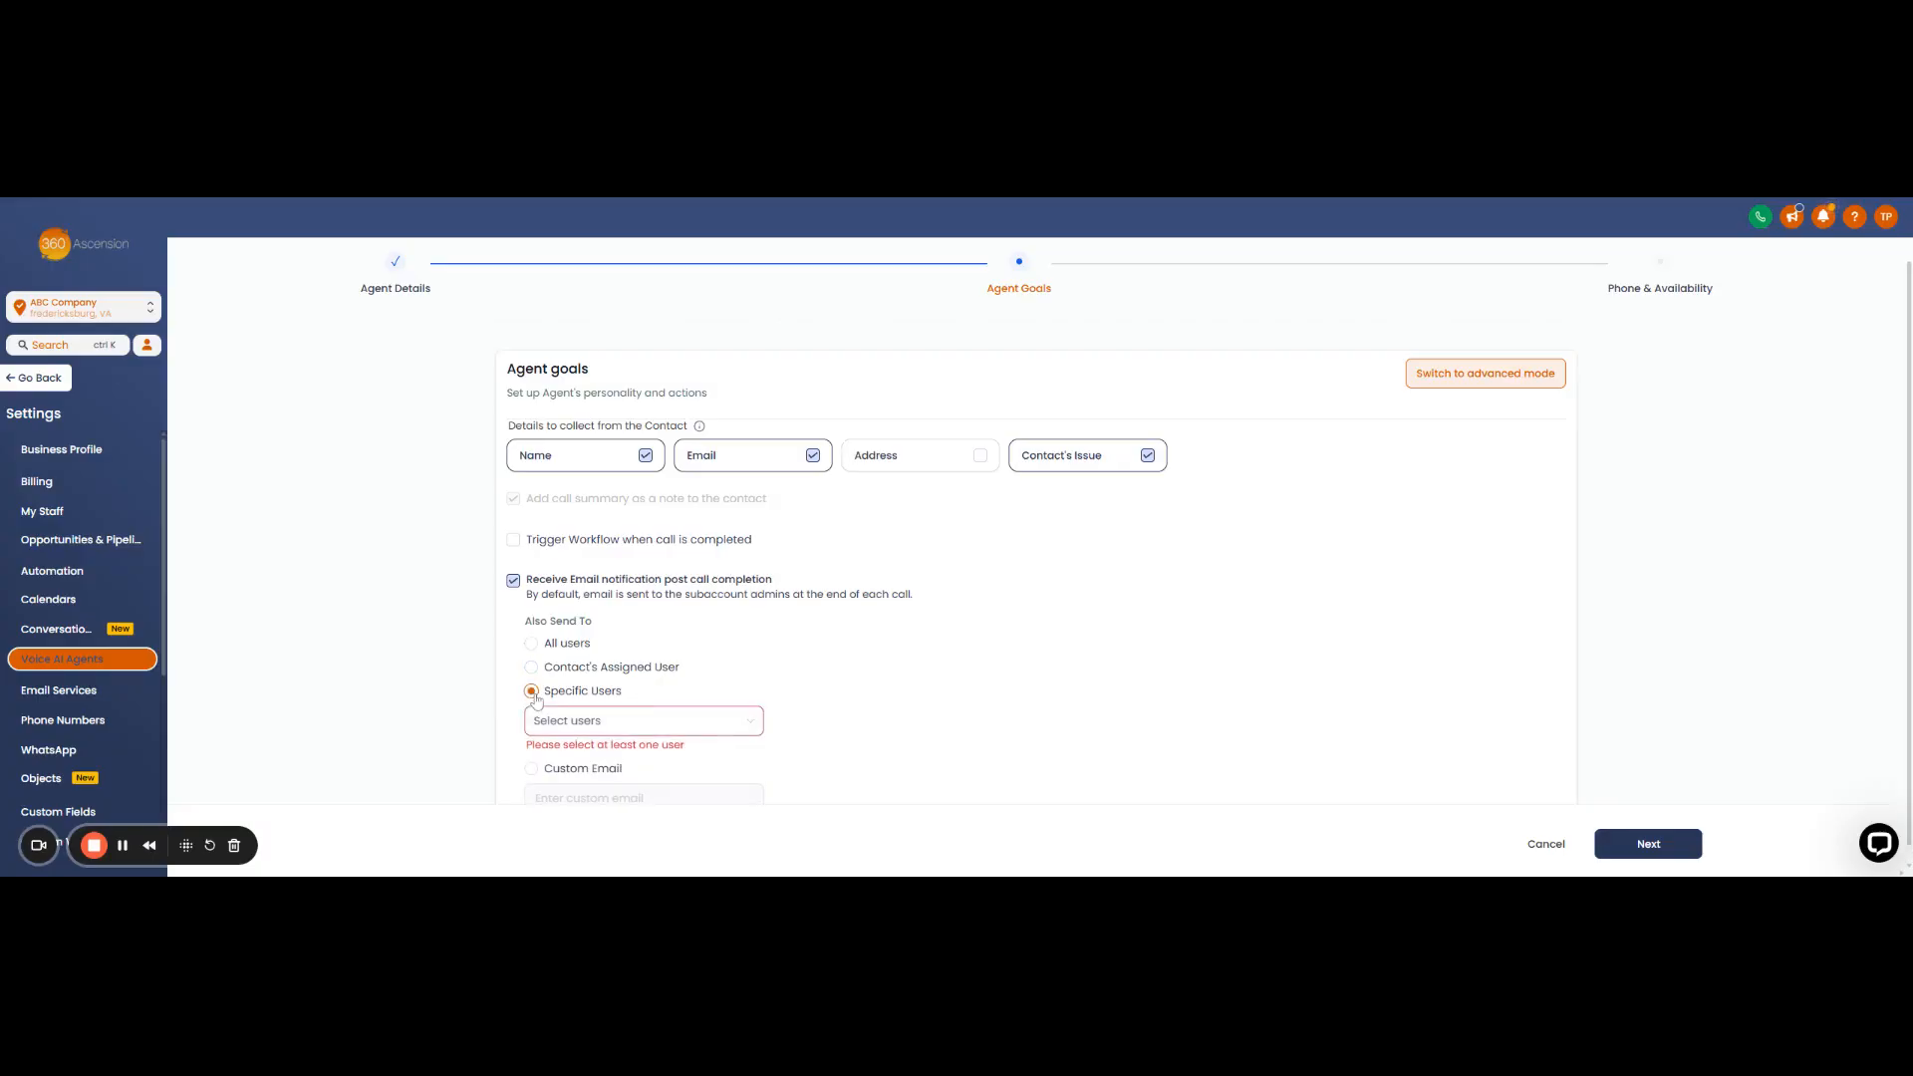
pyautogui.click(754, 723)
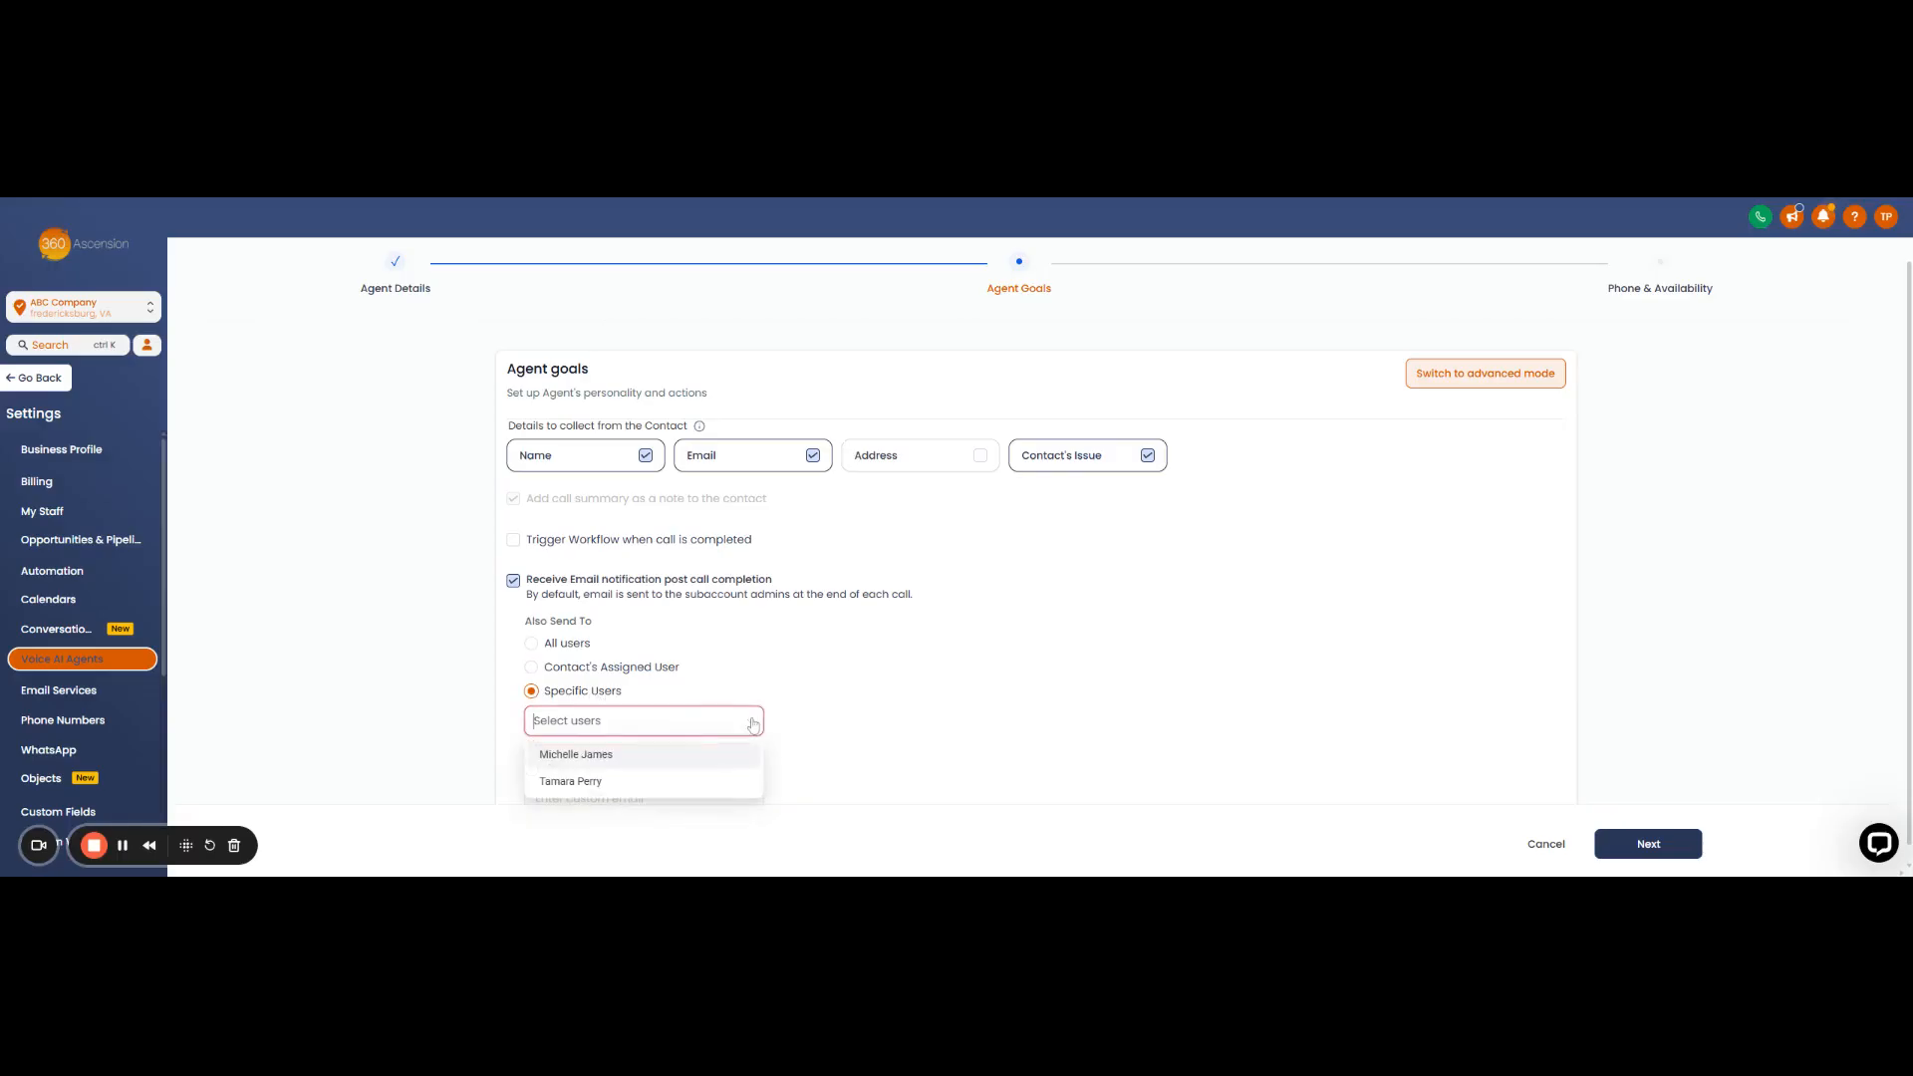
pyautogui.click(782, 747)
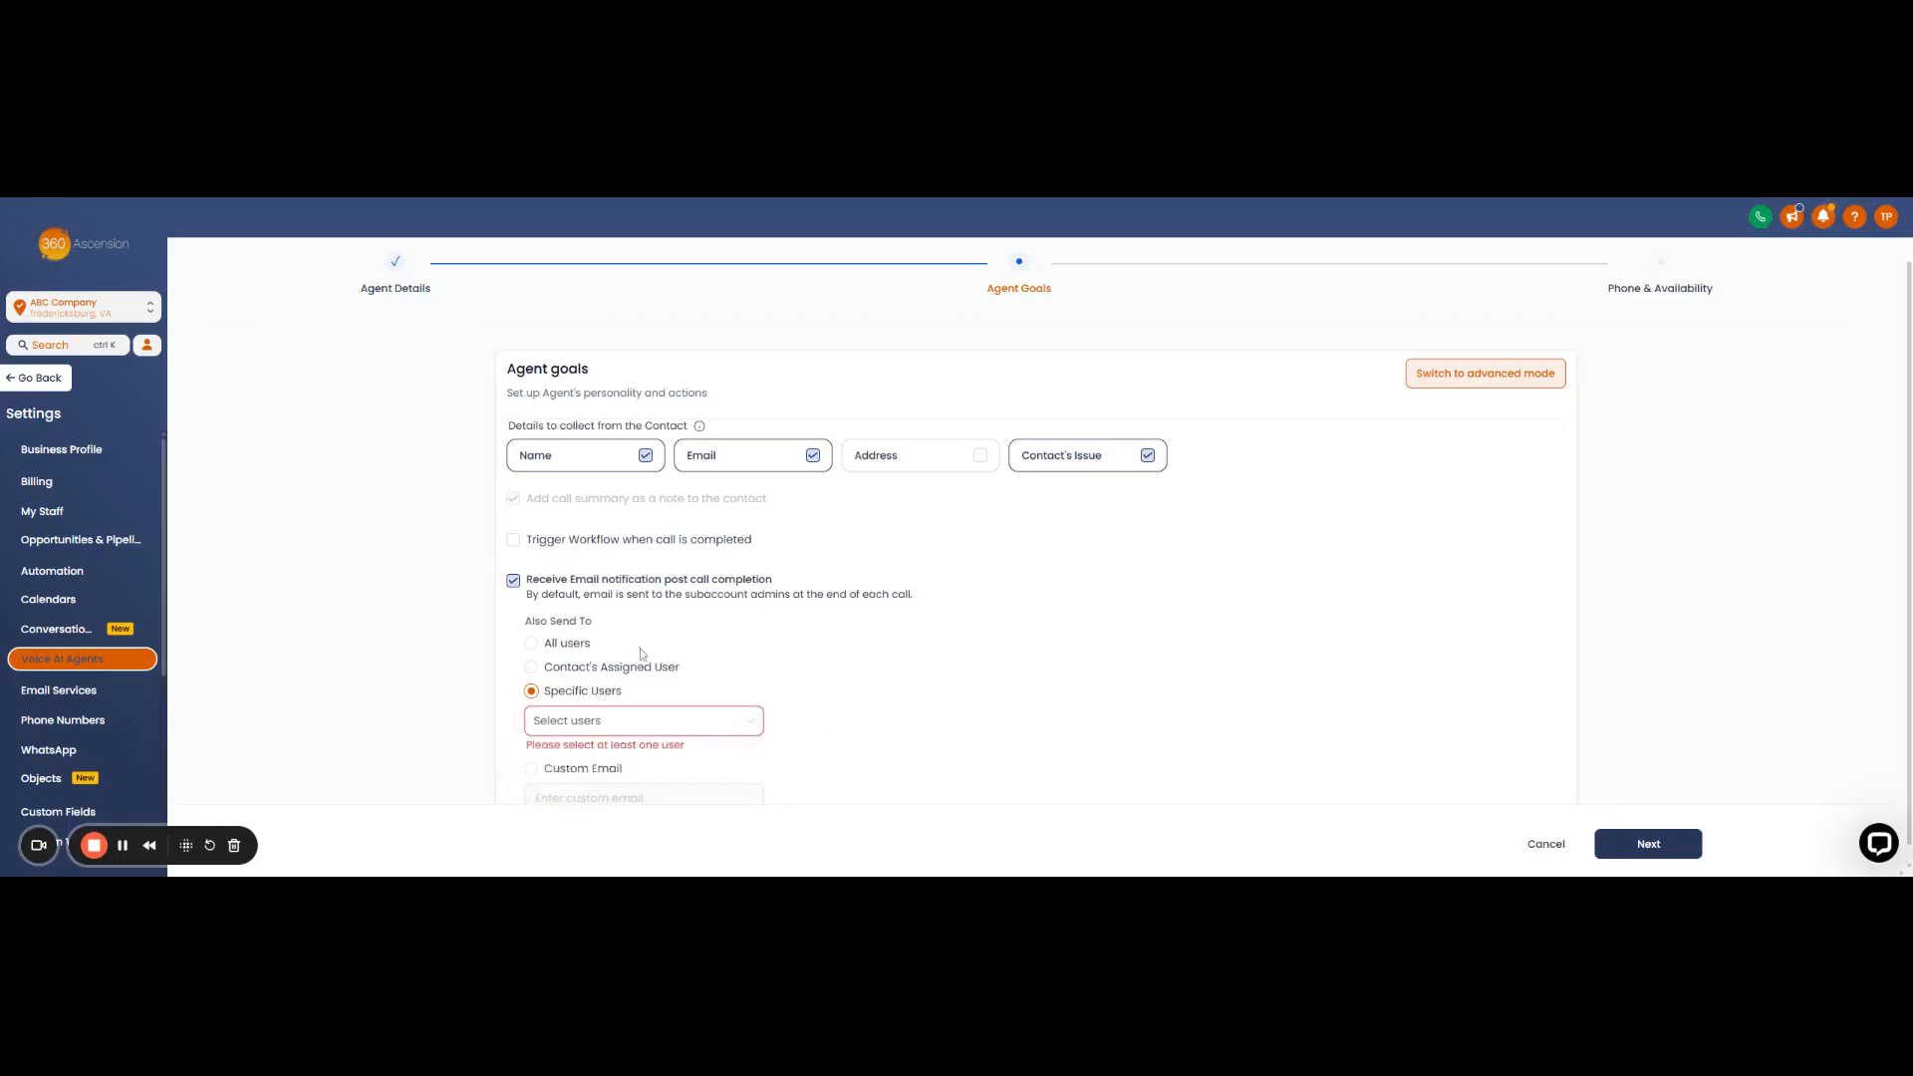
pyautogui.scroll(-1, 601, 788)
pyautogui.click(531, 753)
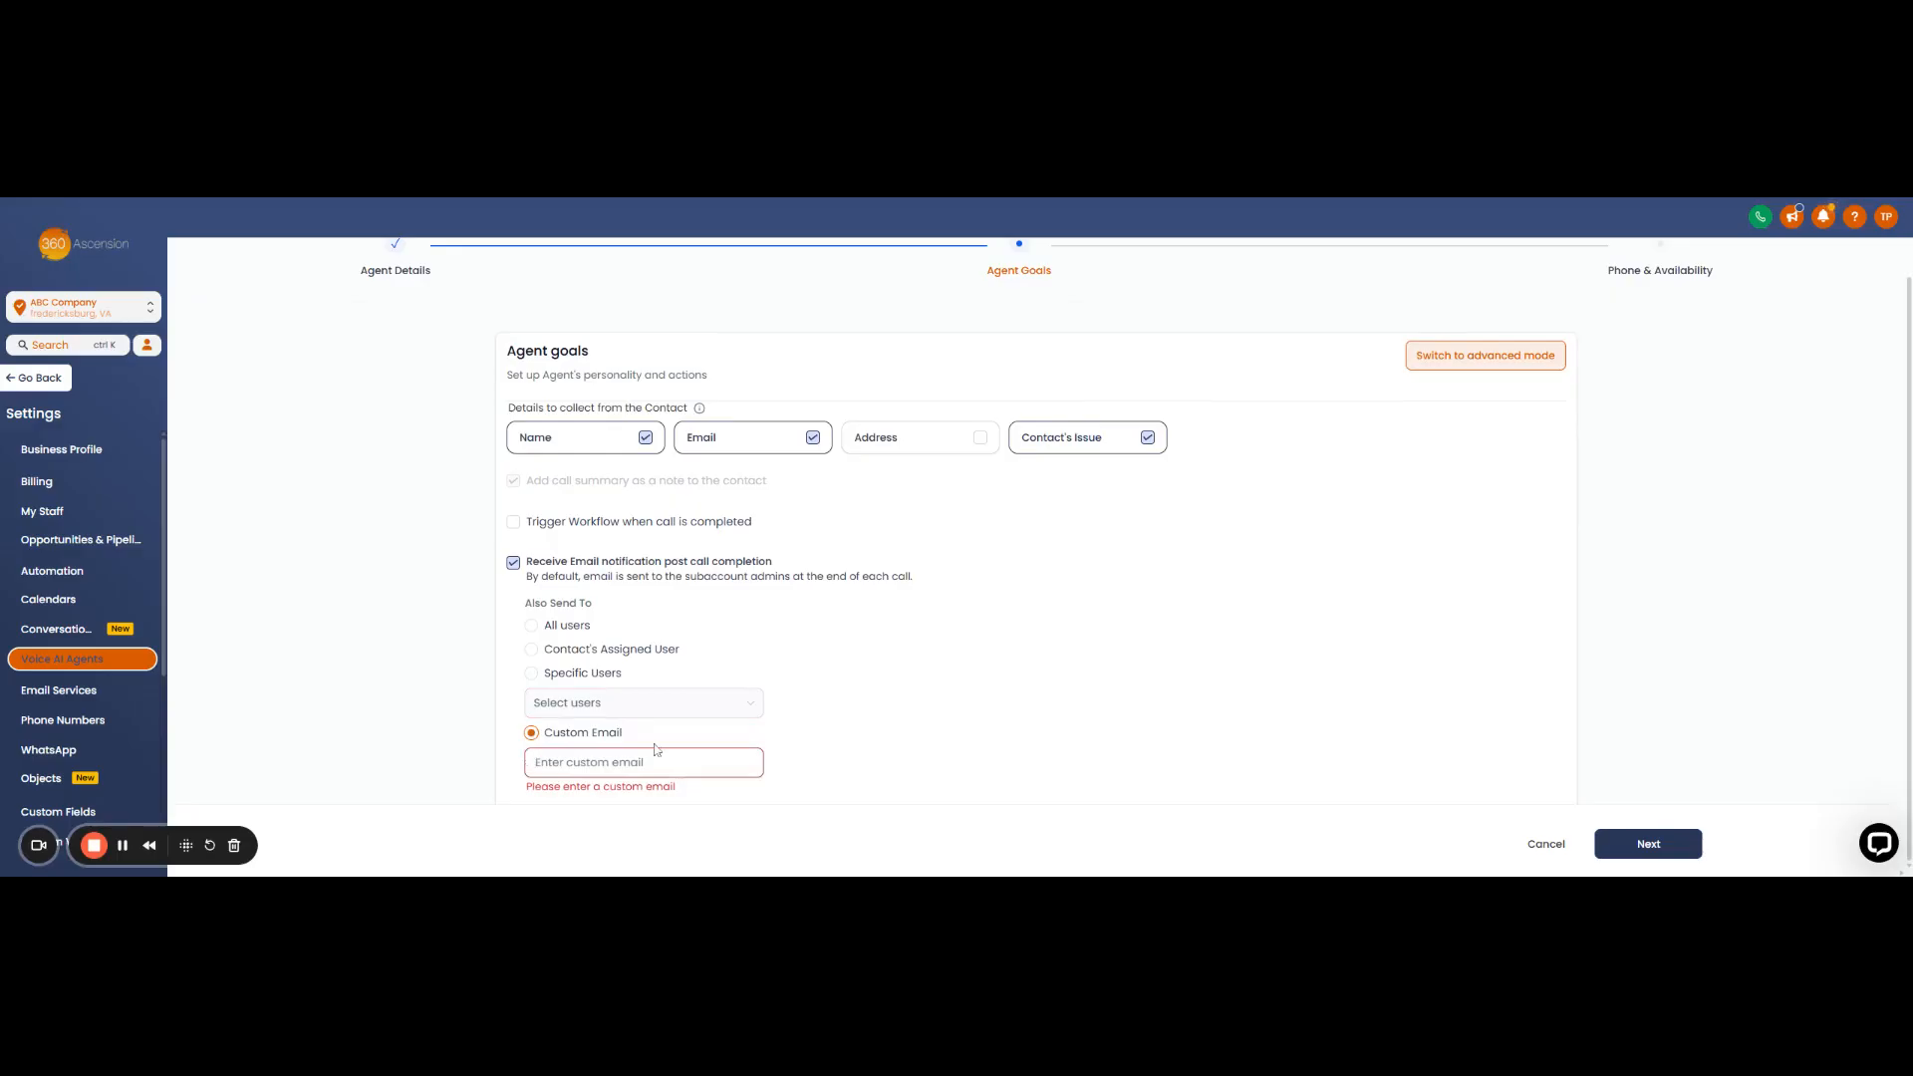
pyautogui.click(532, 628)
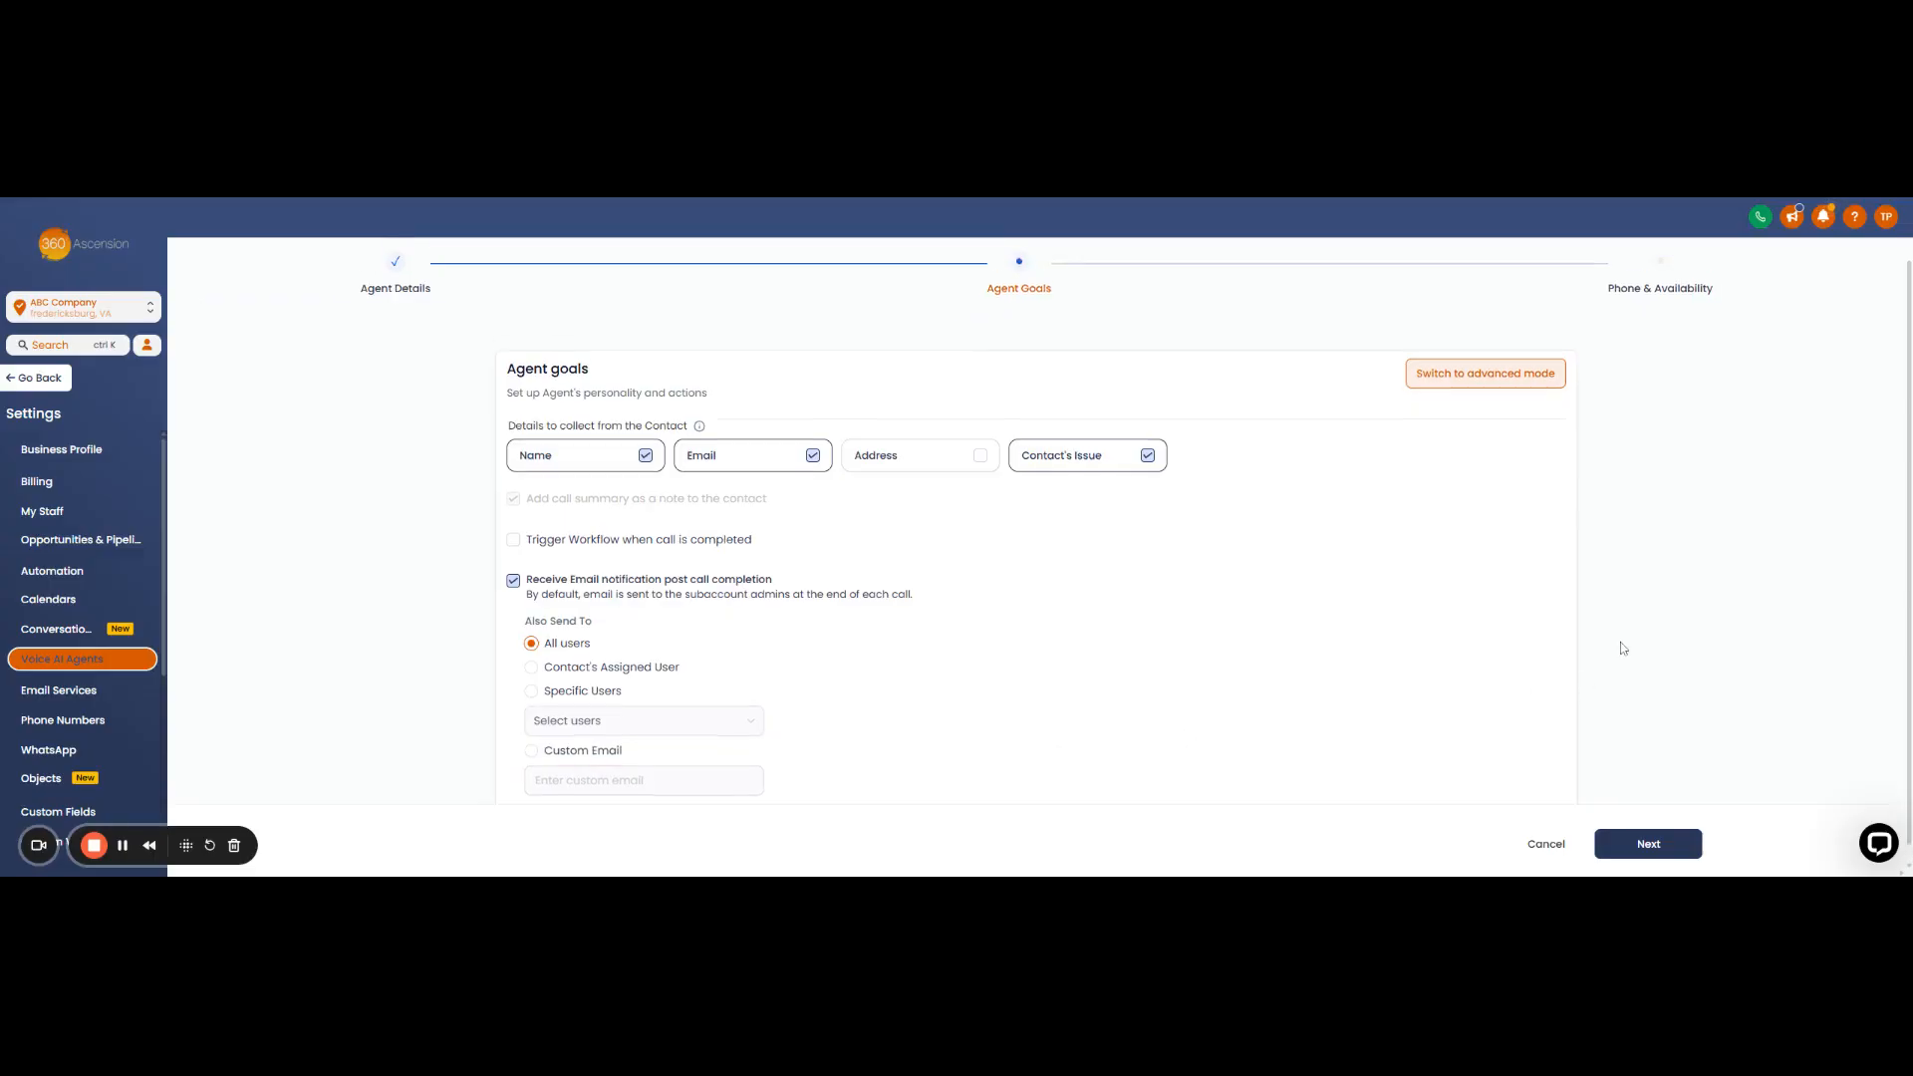
pyautogui.click(1649, 845)
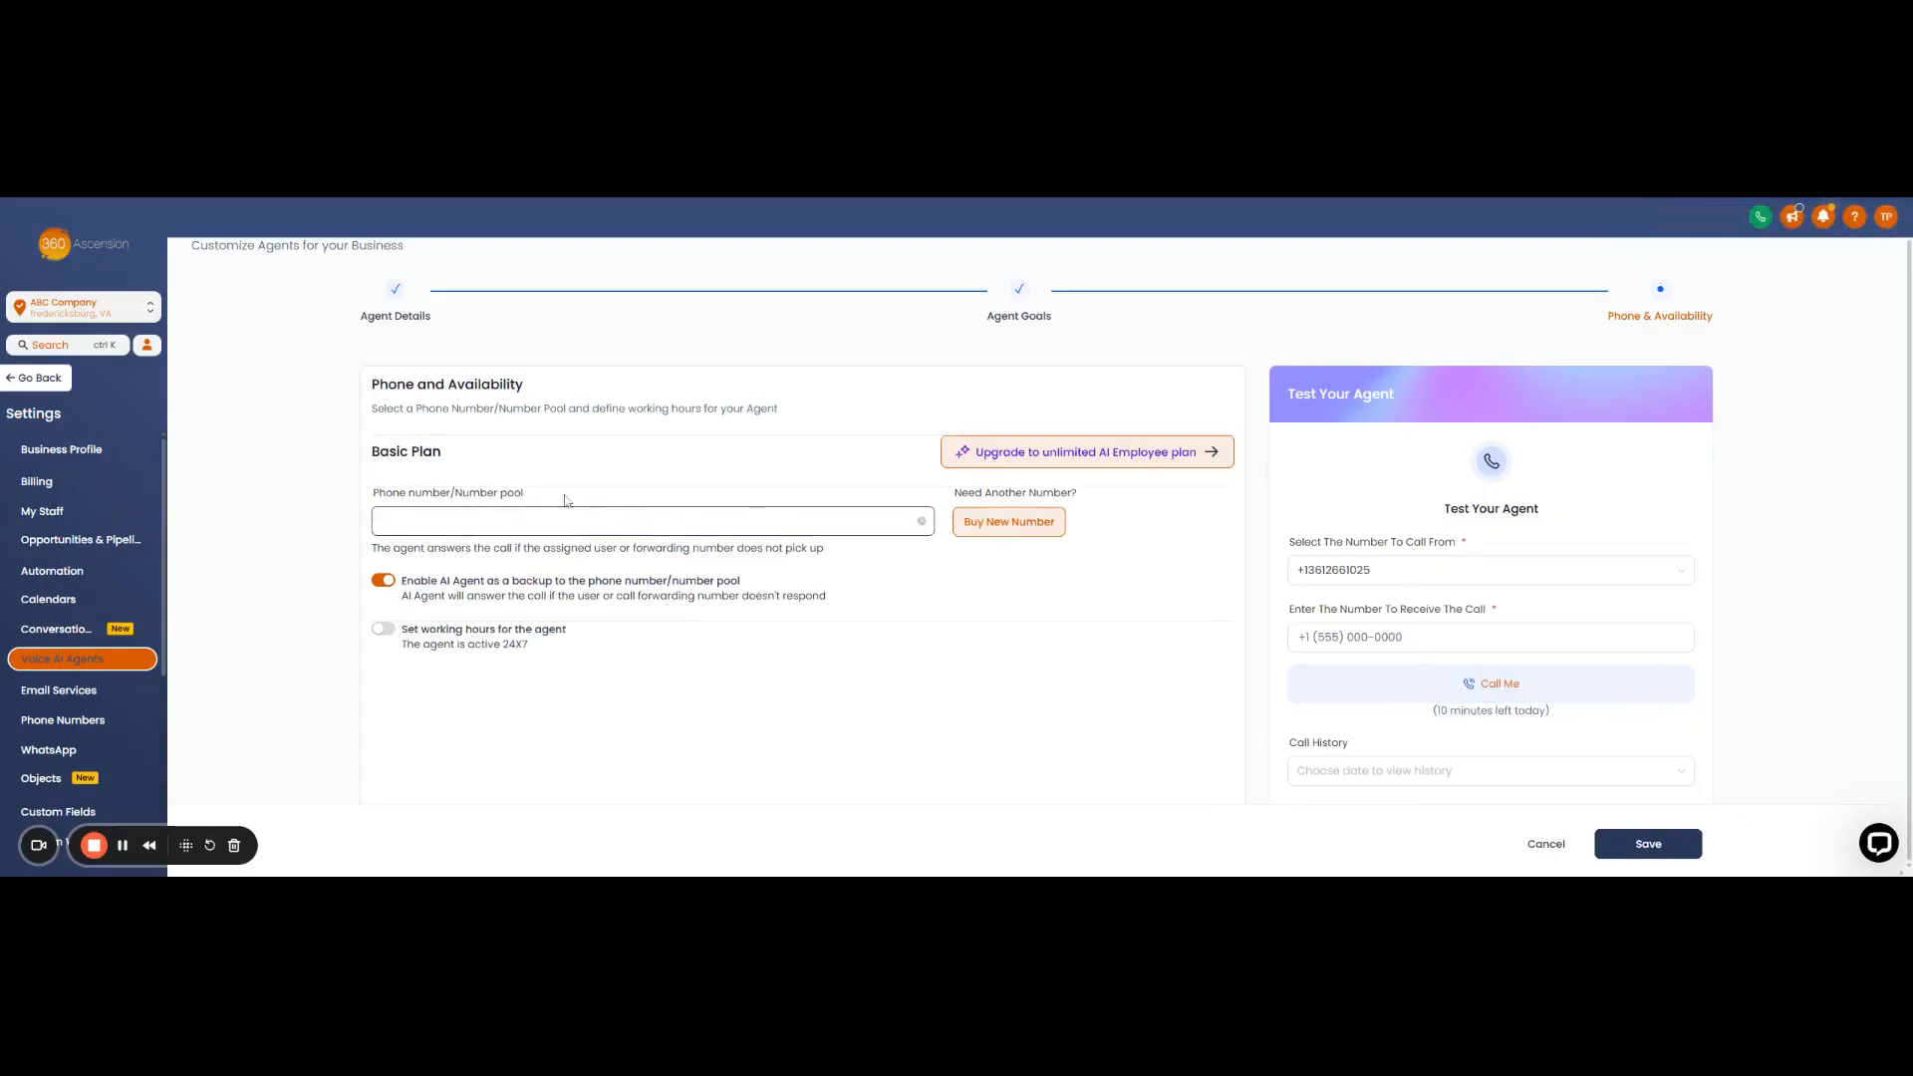
# - Assign the listed account phone number to the agent and switch on its working hours
pyautogui.click(852, 522)
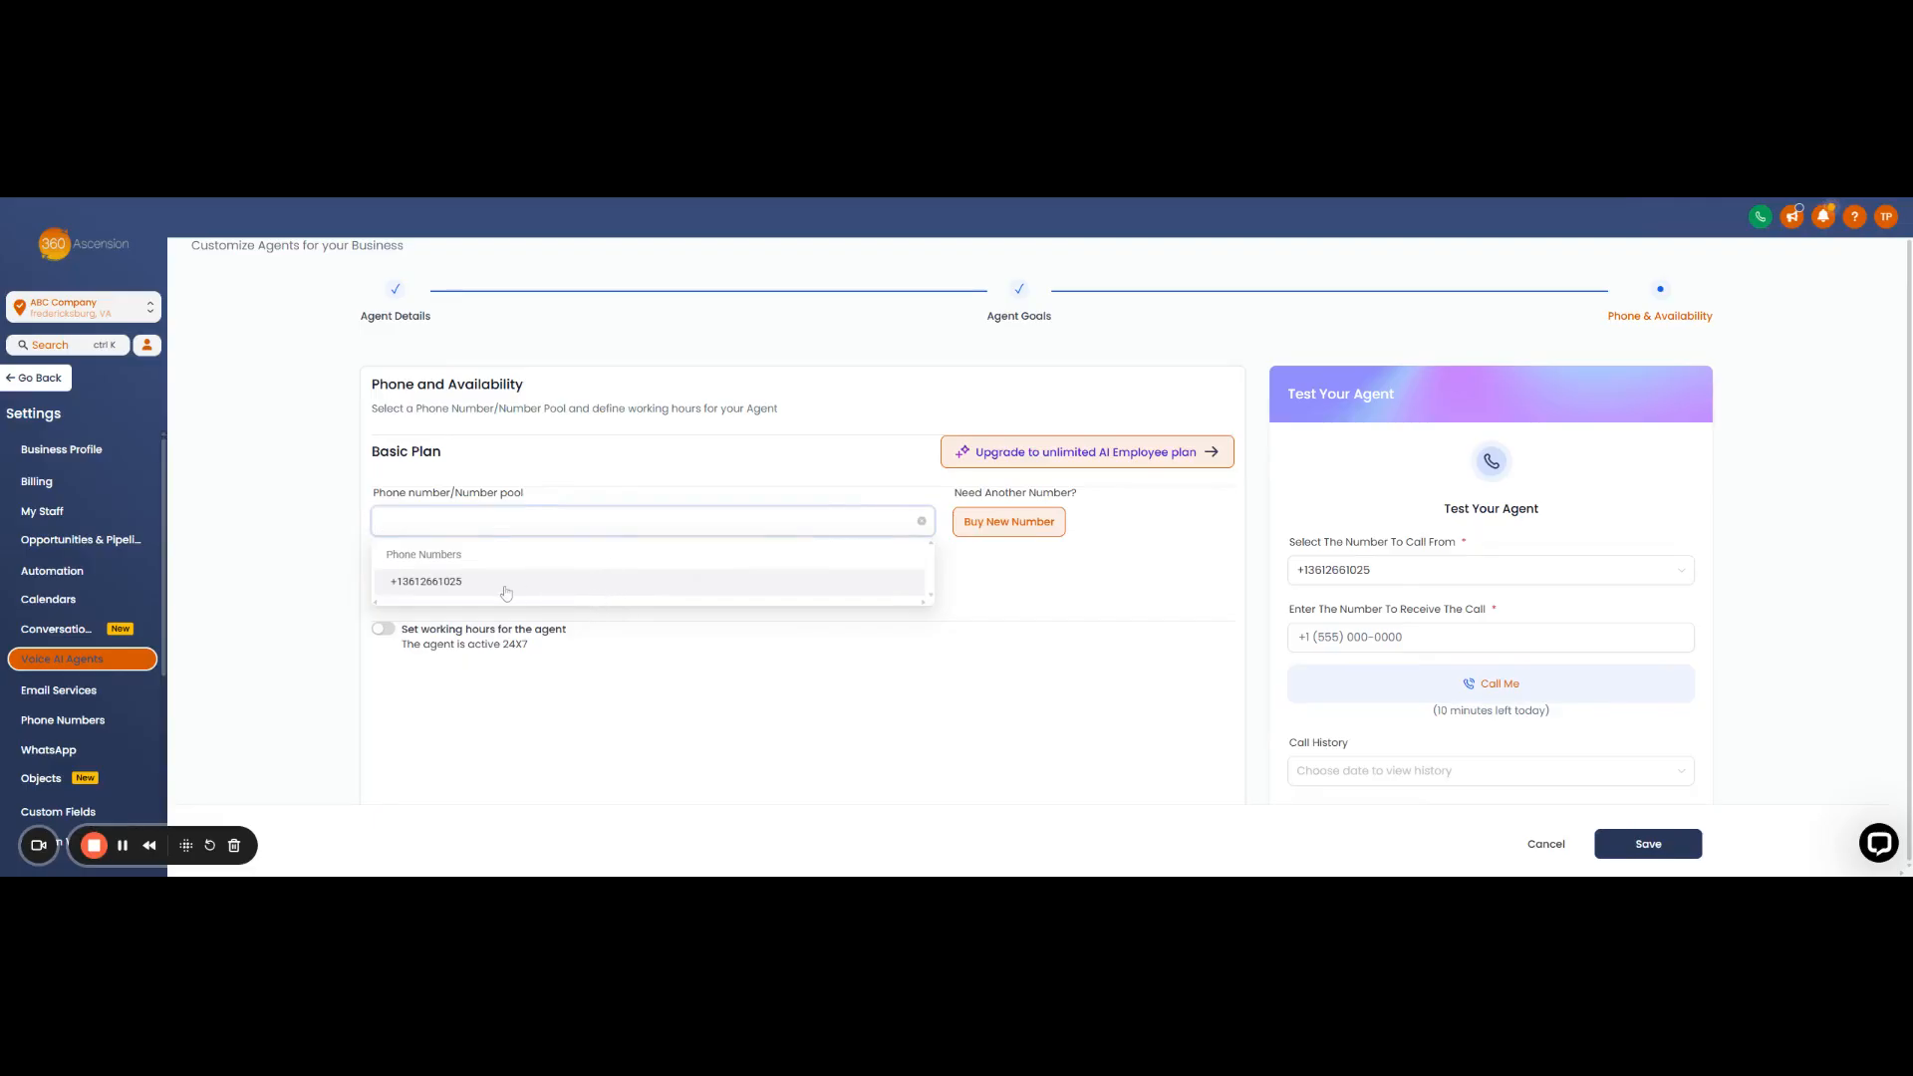
pyautogui.click(416, 582)
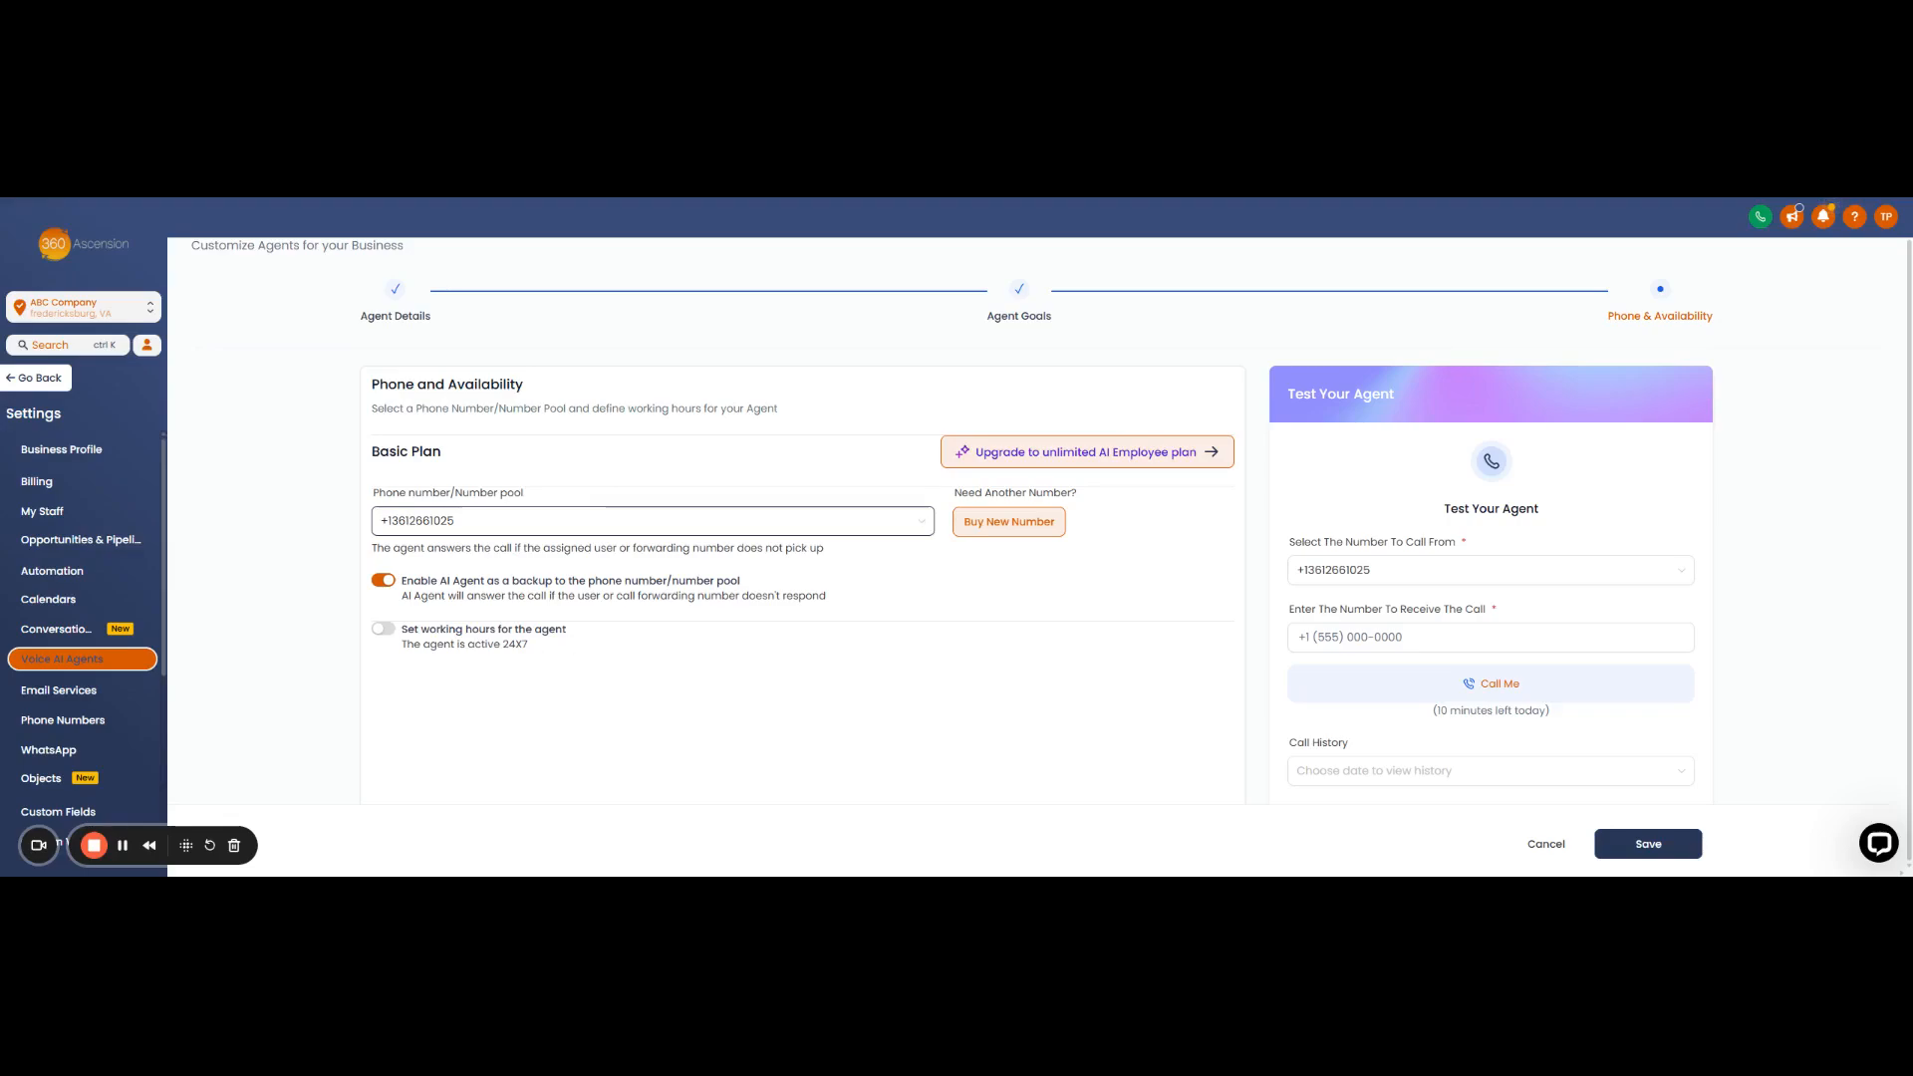
pyautogui.click(384, 629)
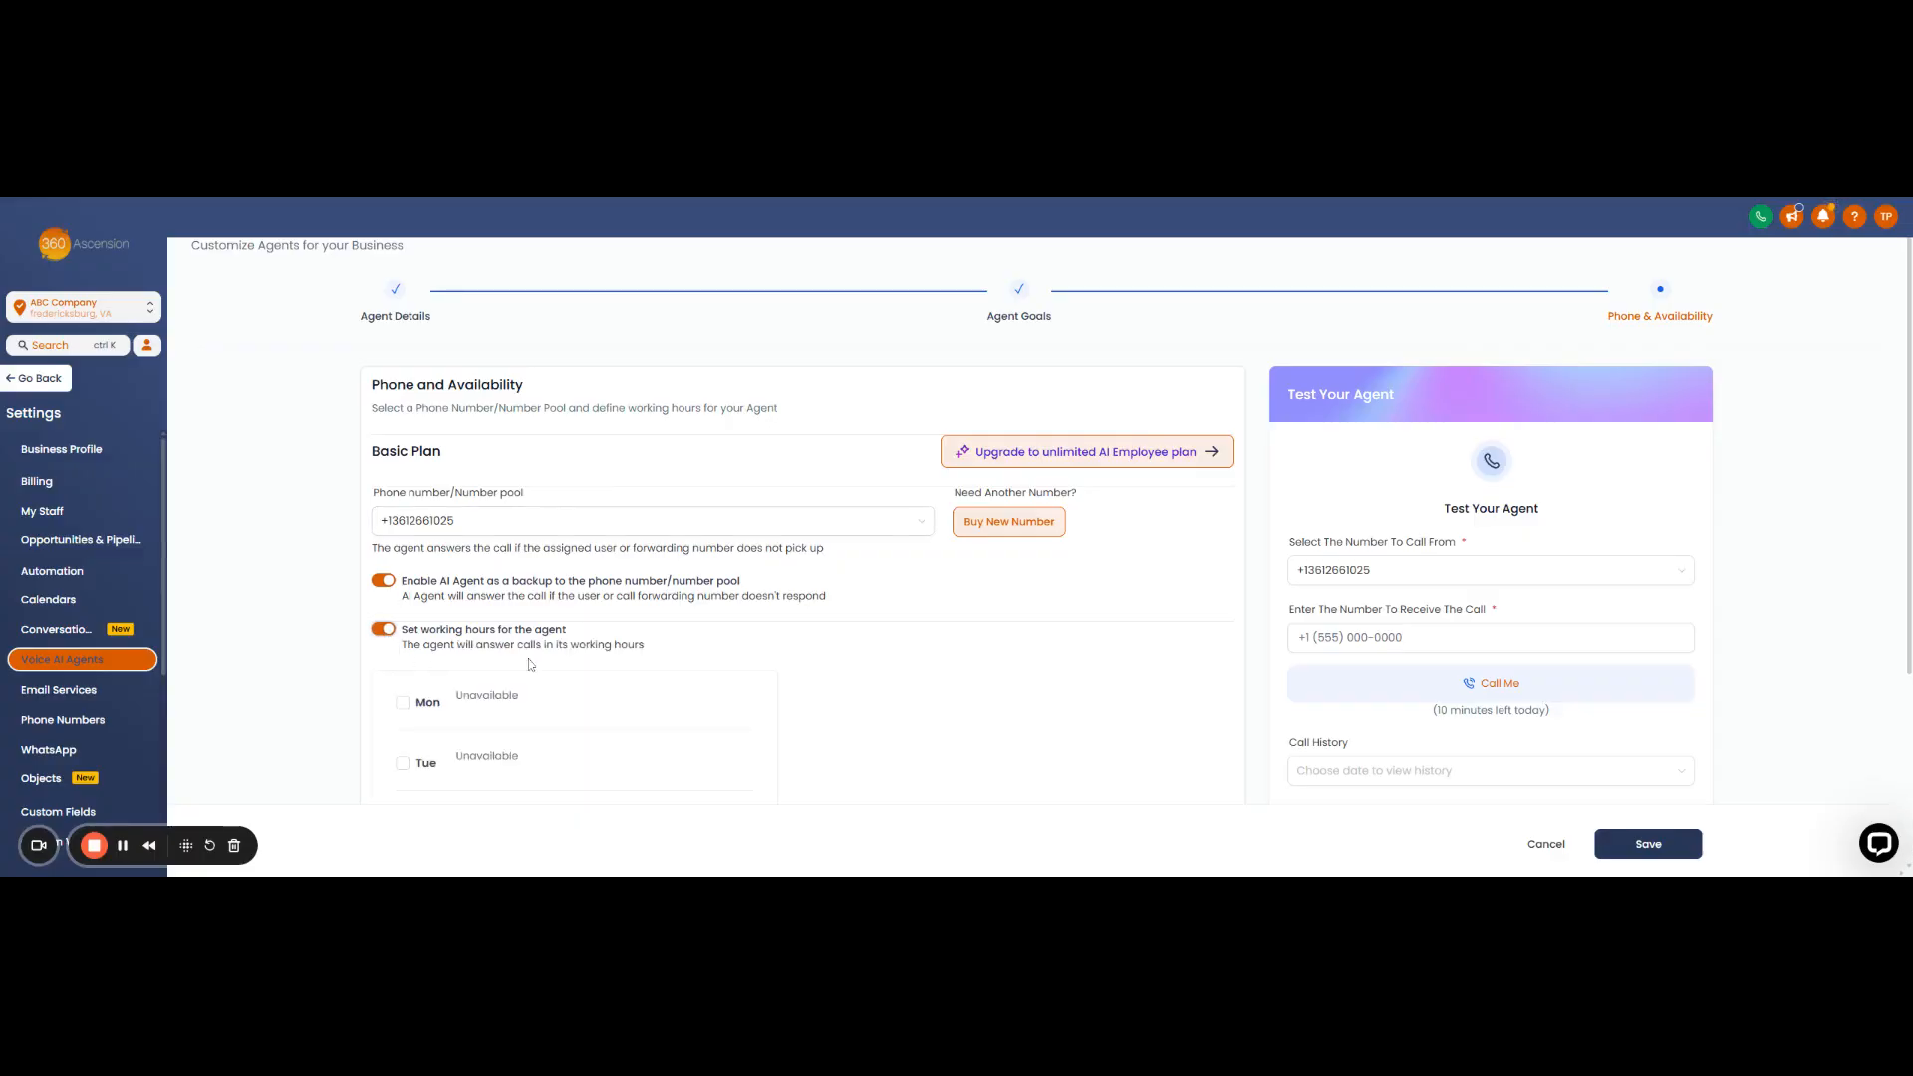
# - Make the agent available Monday through Friday, 08:00 AM to 05:00 PM
pyautogui.scroll(-3, 523, 660)
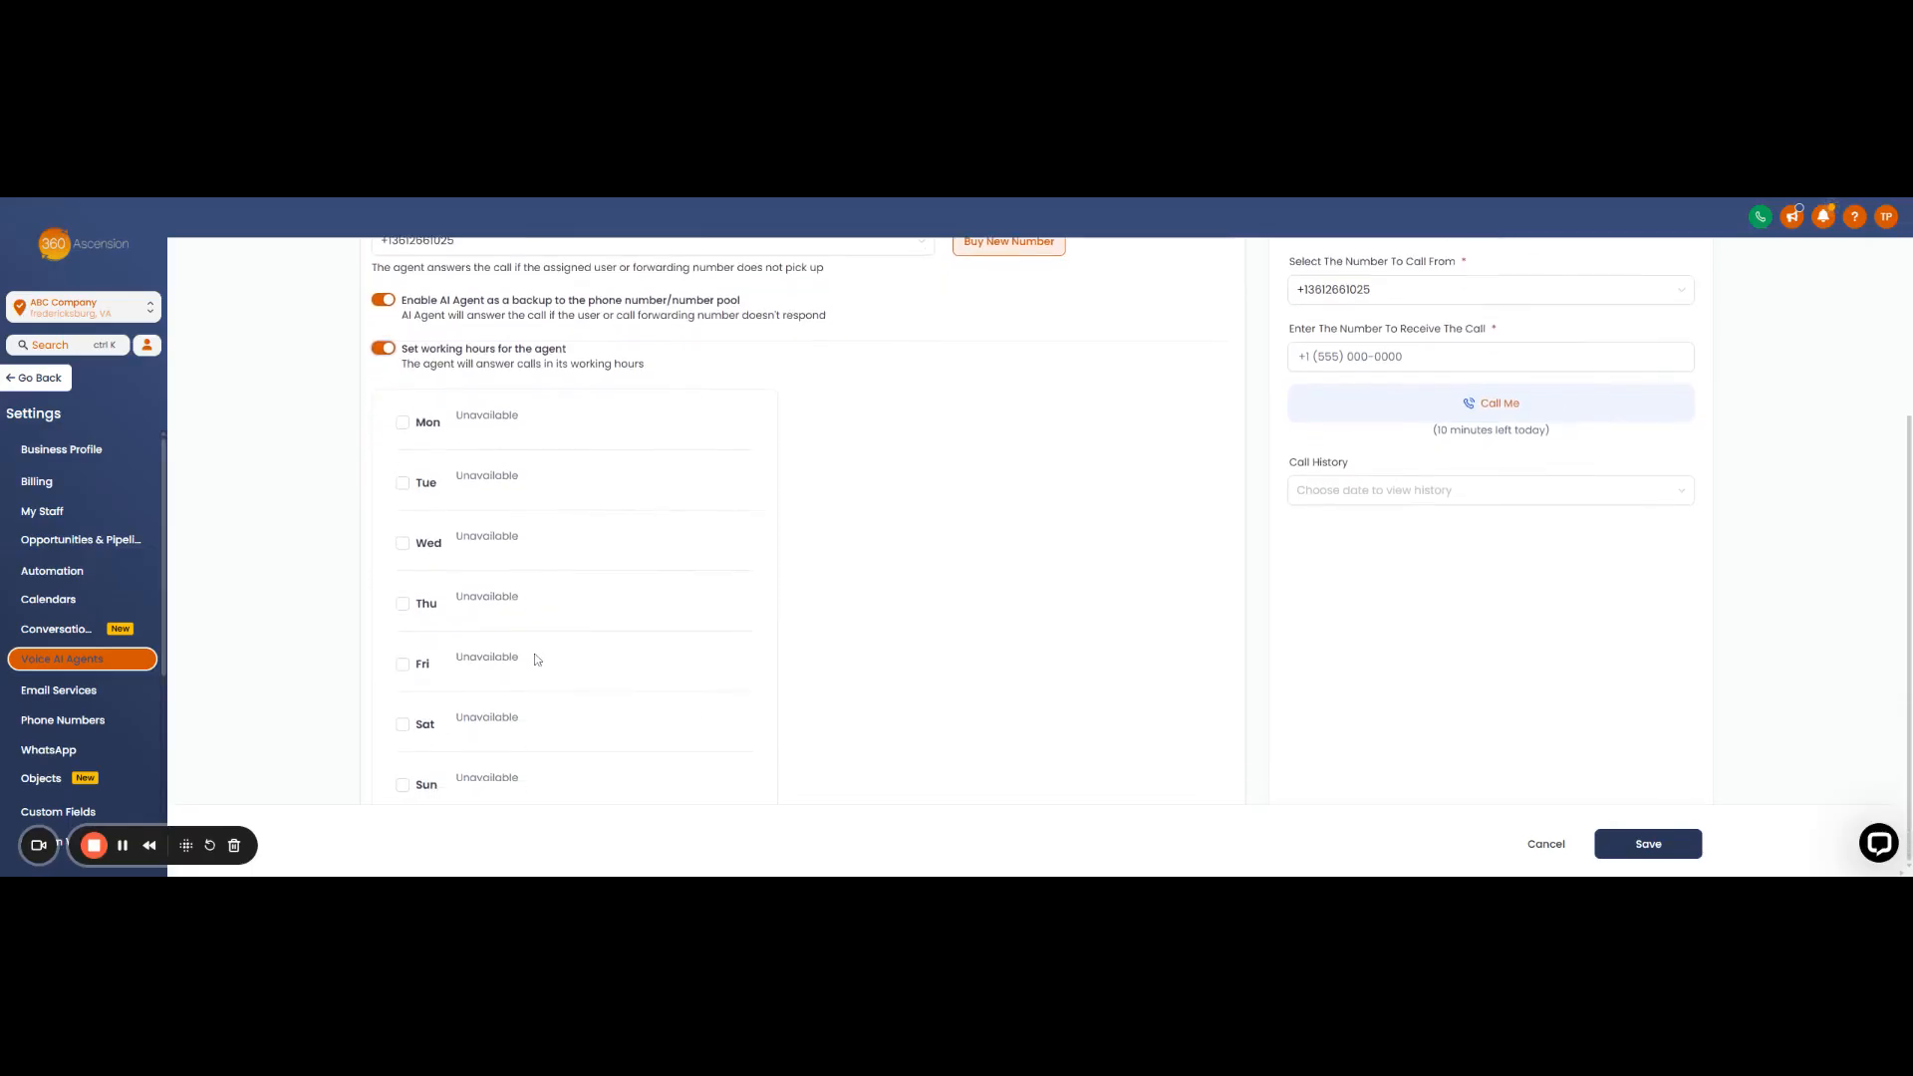
pyautogui.click(401, 423)
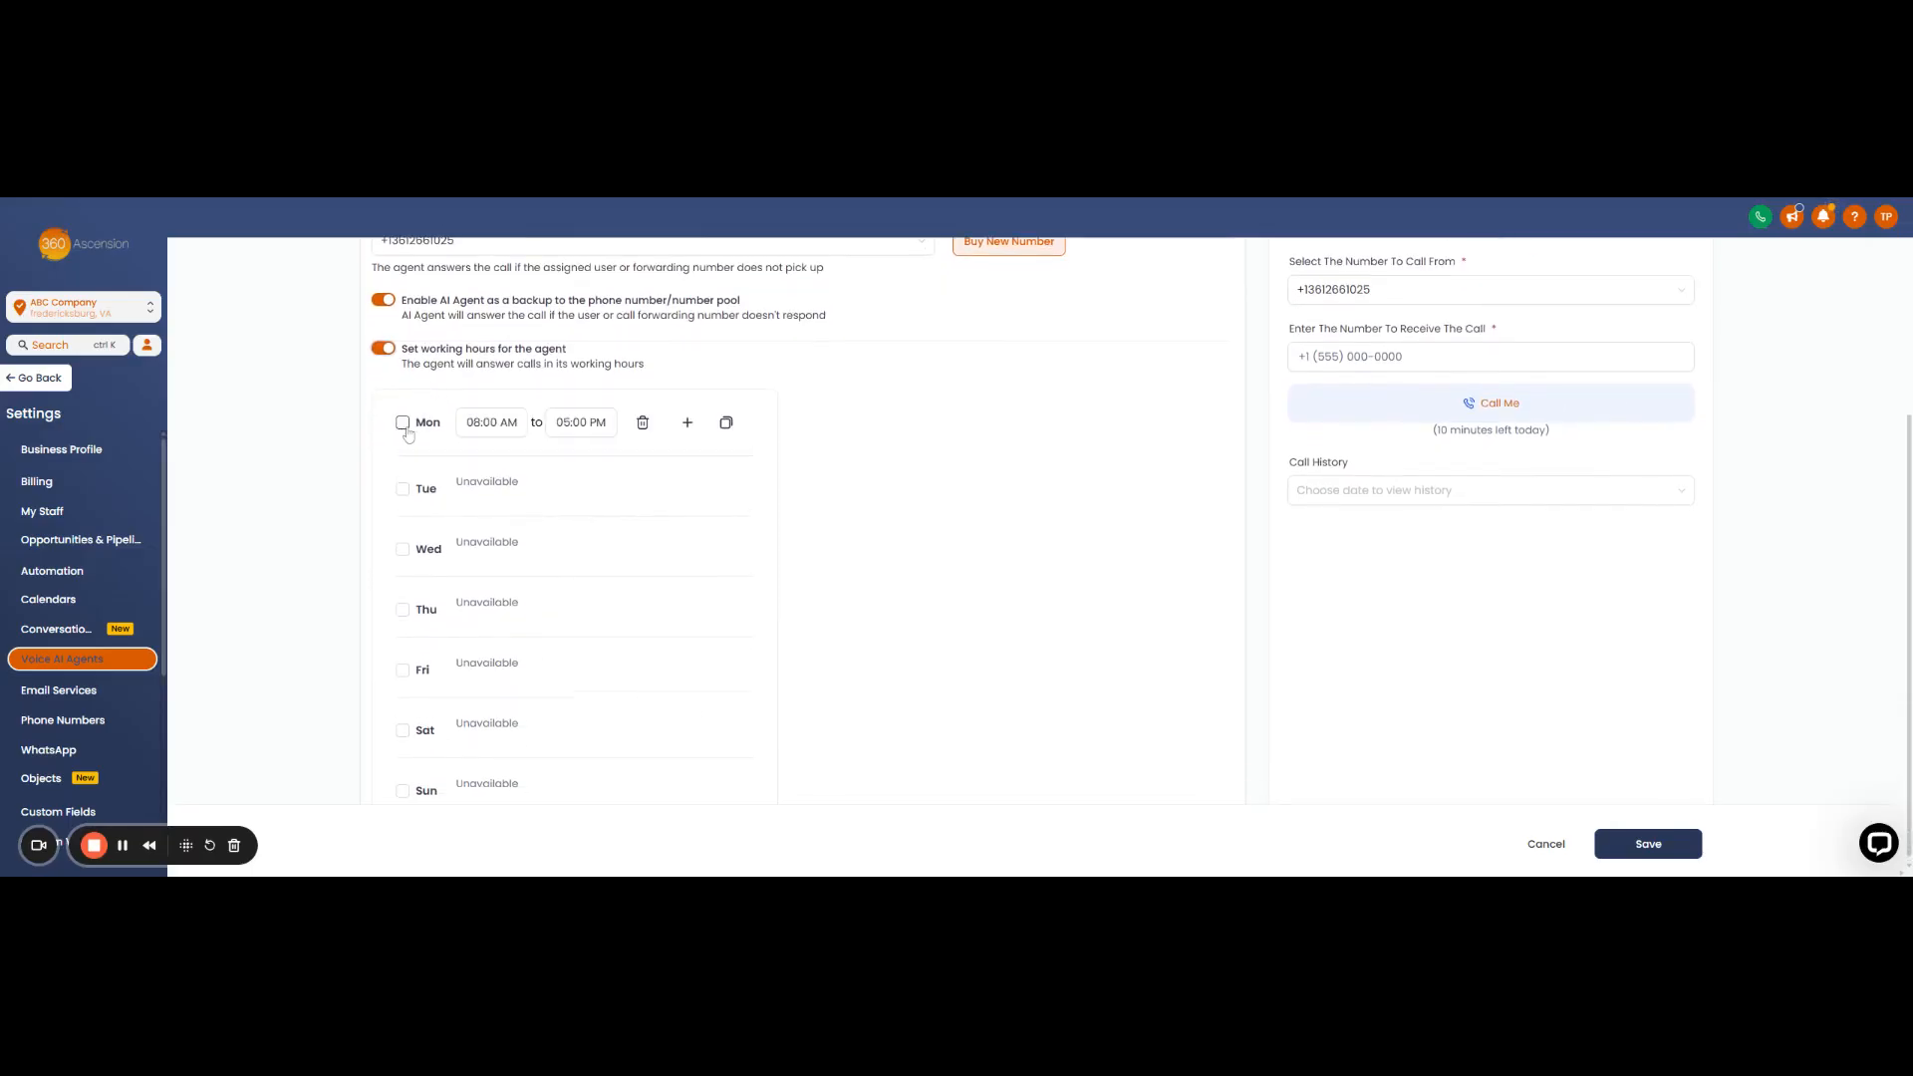
pyautogui.click(402, 489)
pyautogui.click(402, 555)
pyautogui.click(403, 622)
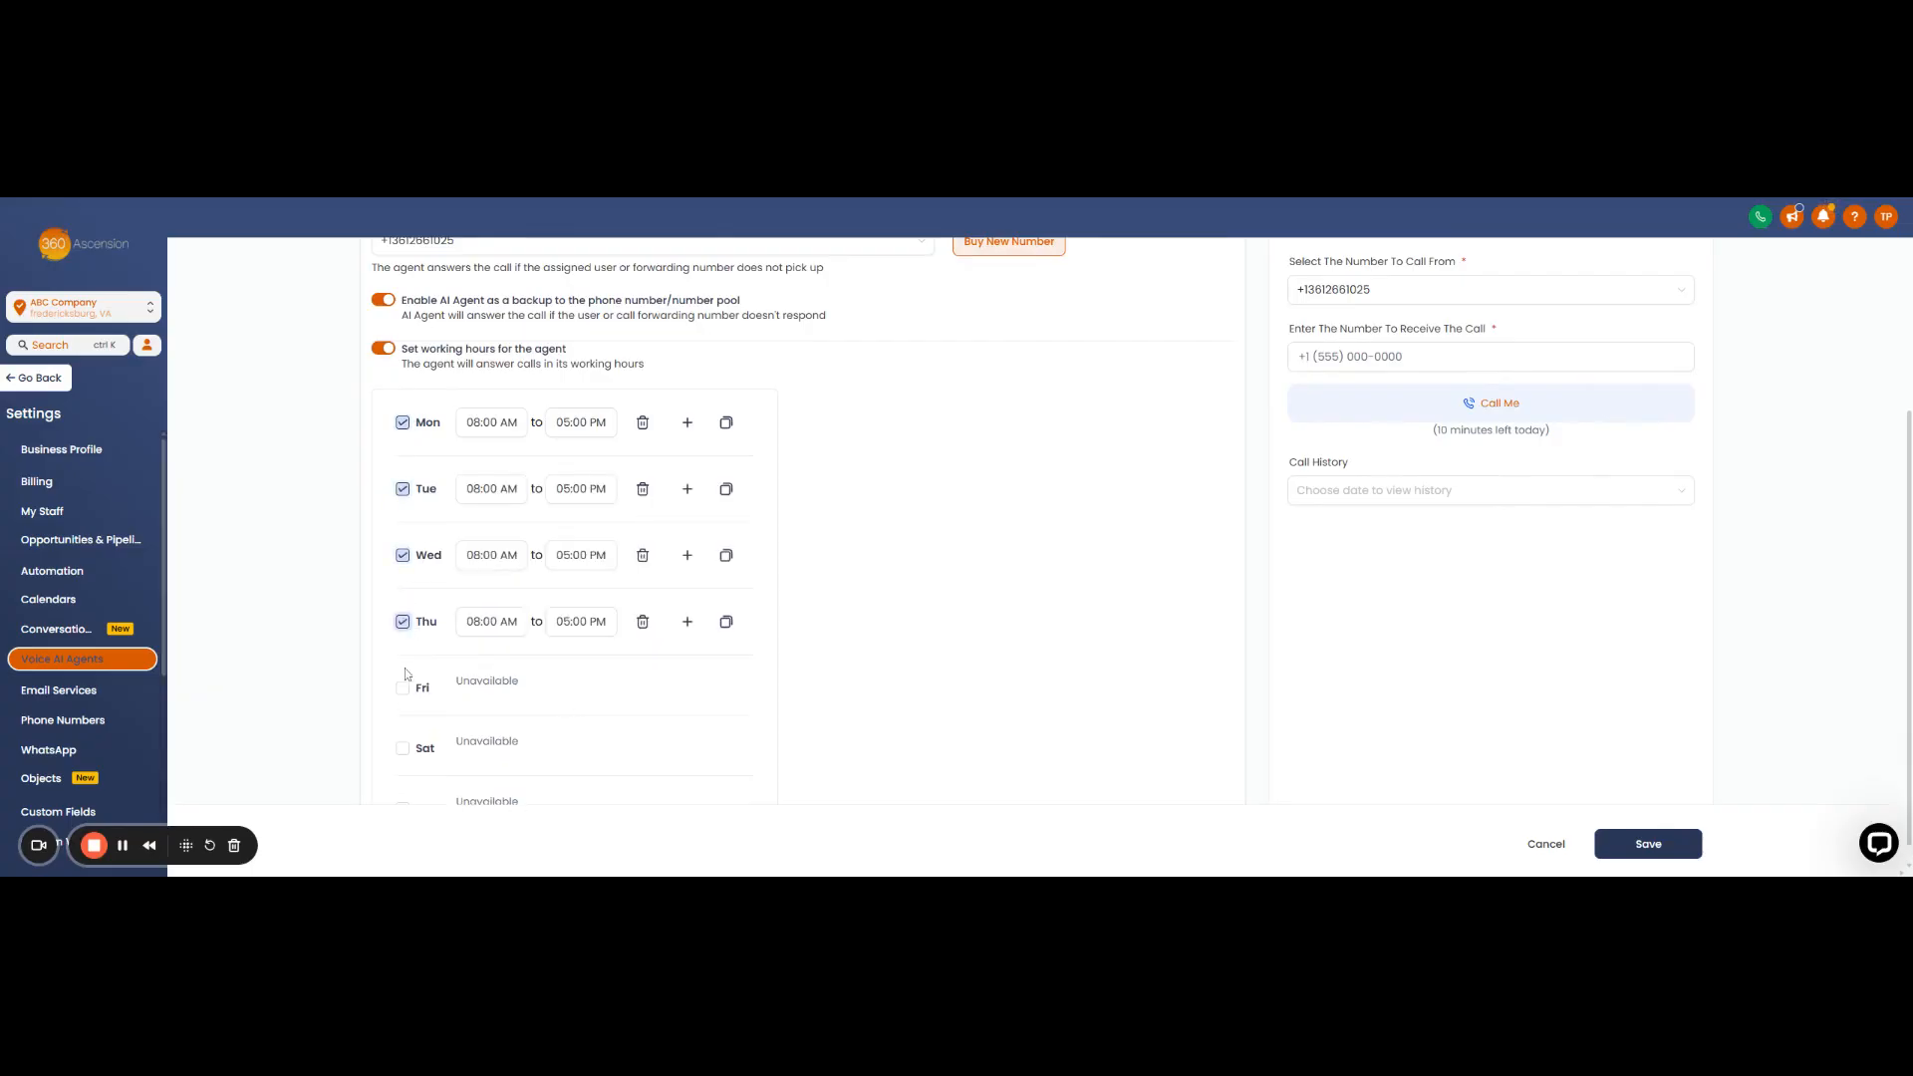
pyautogui.click(403, 687)
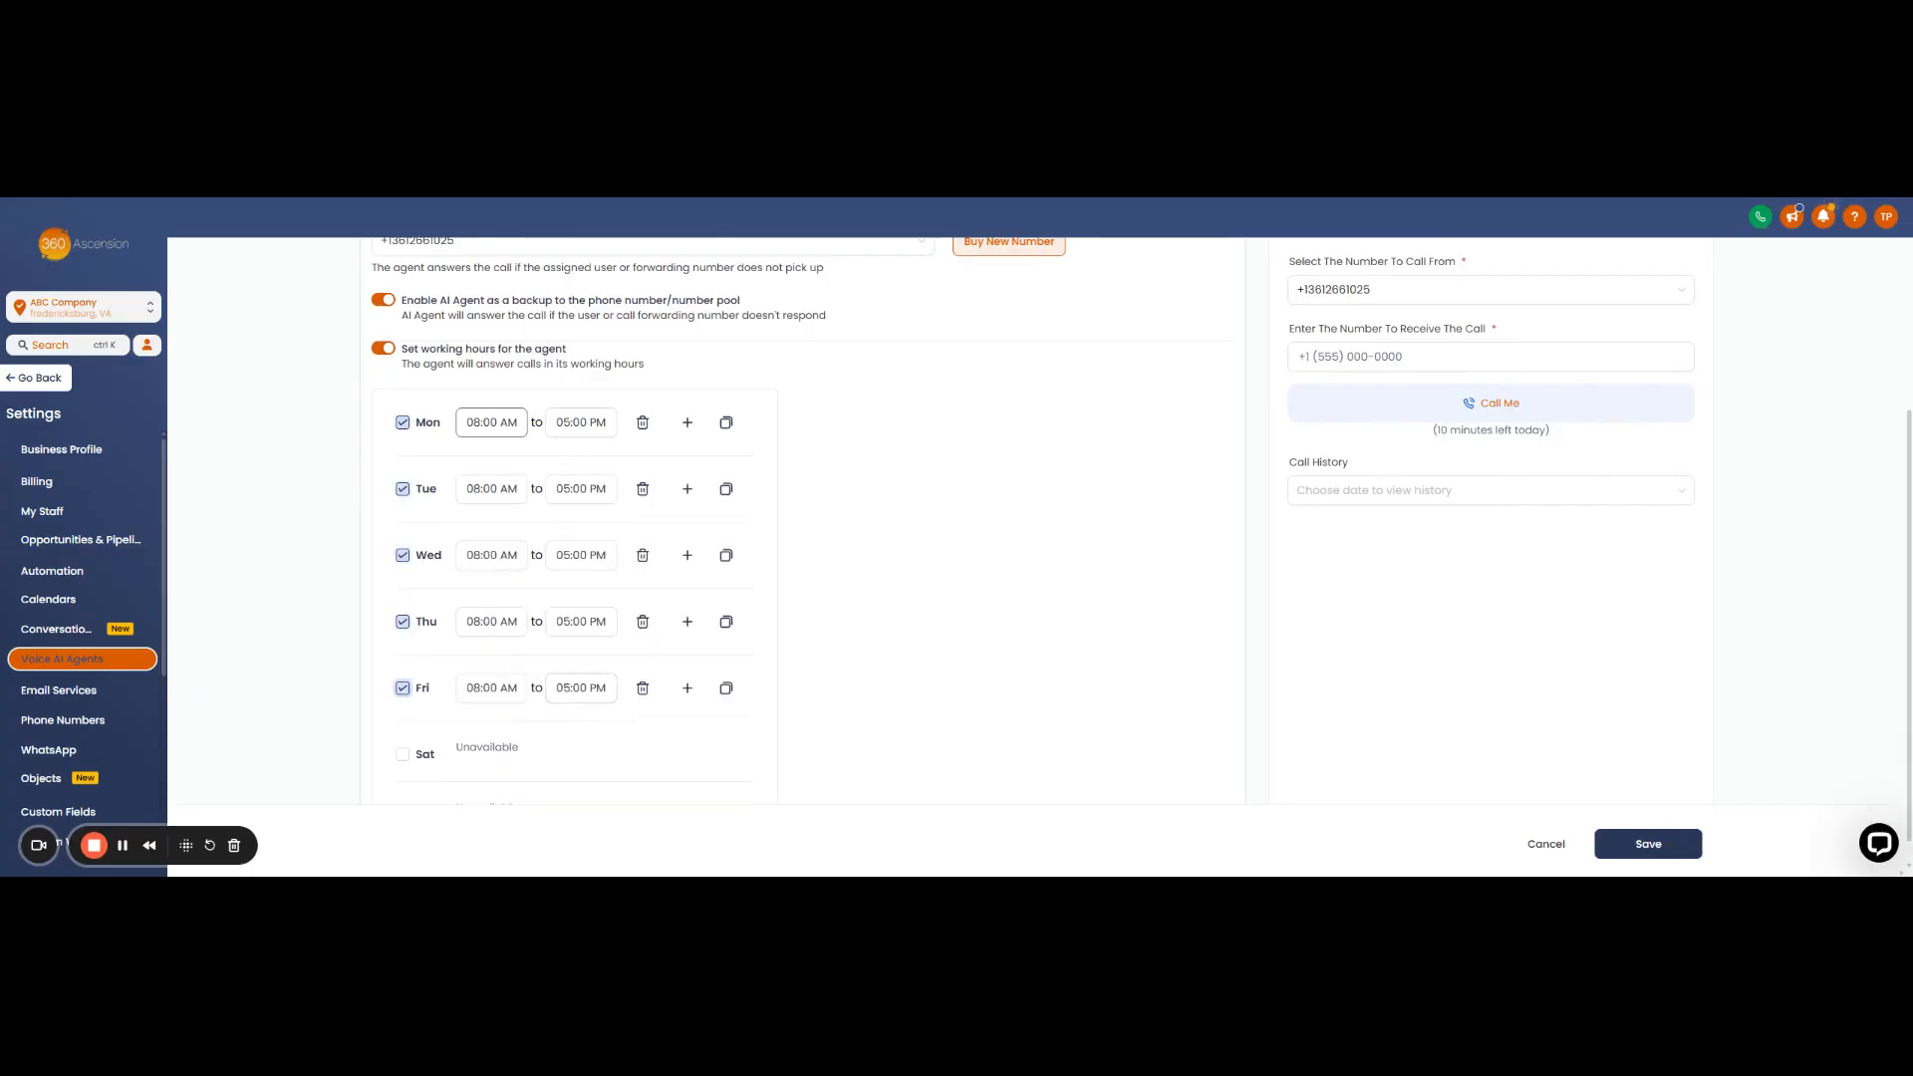
# - Add a second Monday time slot, then delete it, leaving Monday's hours unchanged
pyautogui.click(491, 423)
pyautogui.click(601, 403)
pyautogui.click(687, 425)
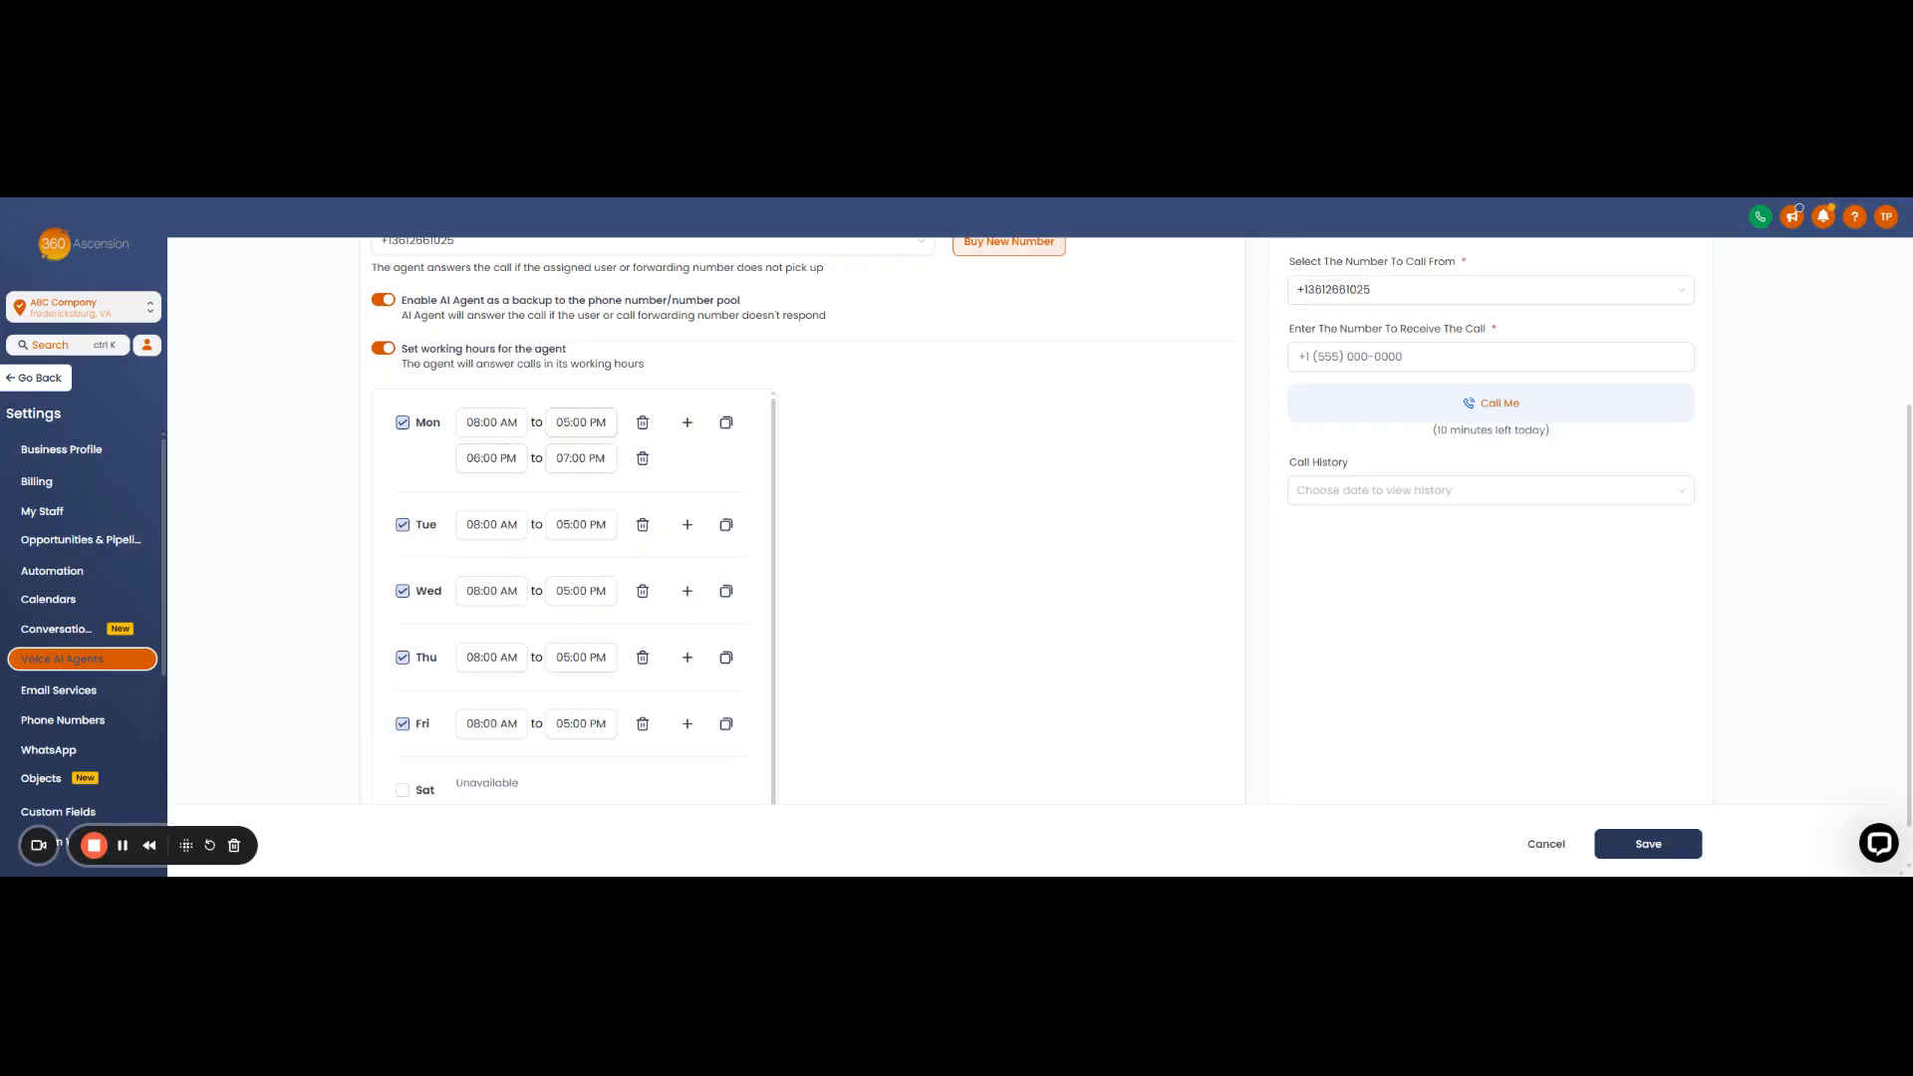
pyautogui.click(642, 458)
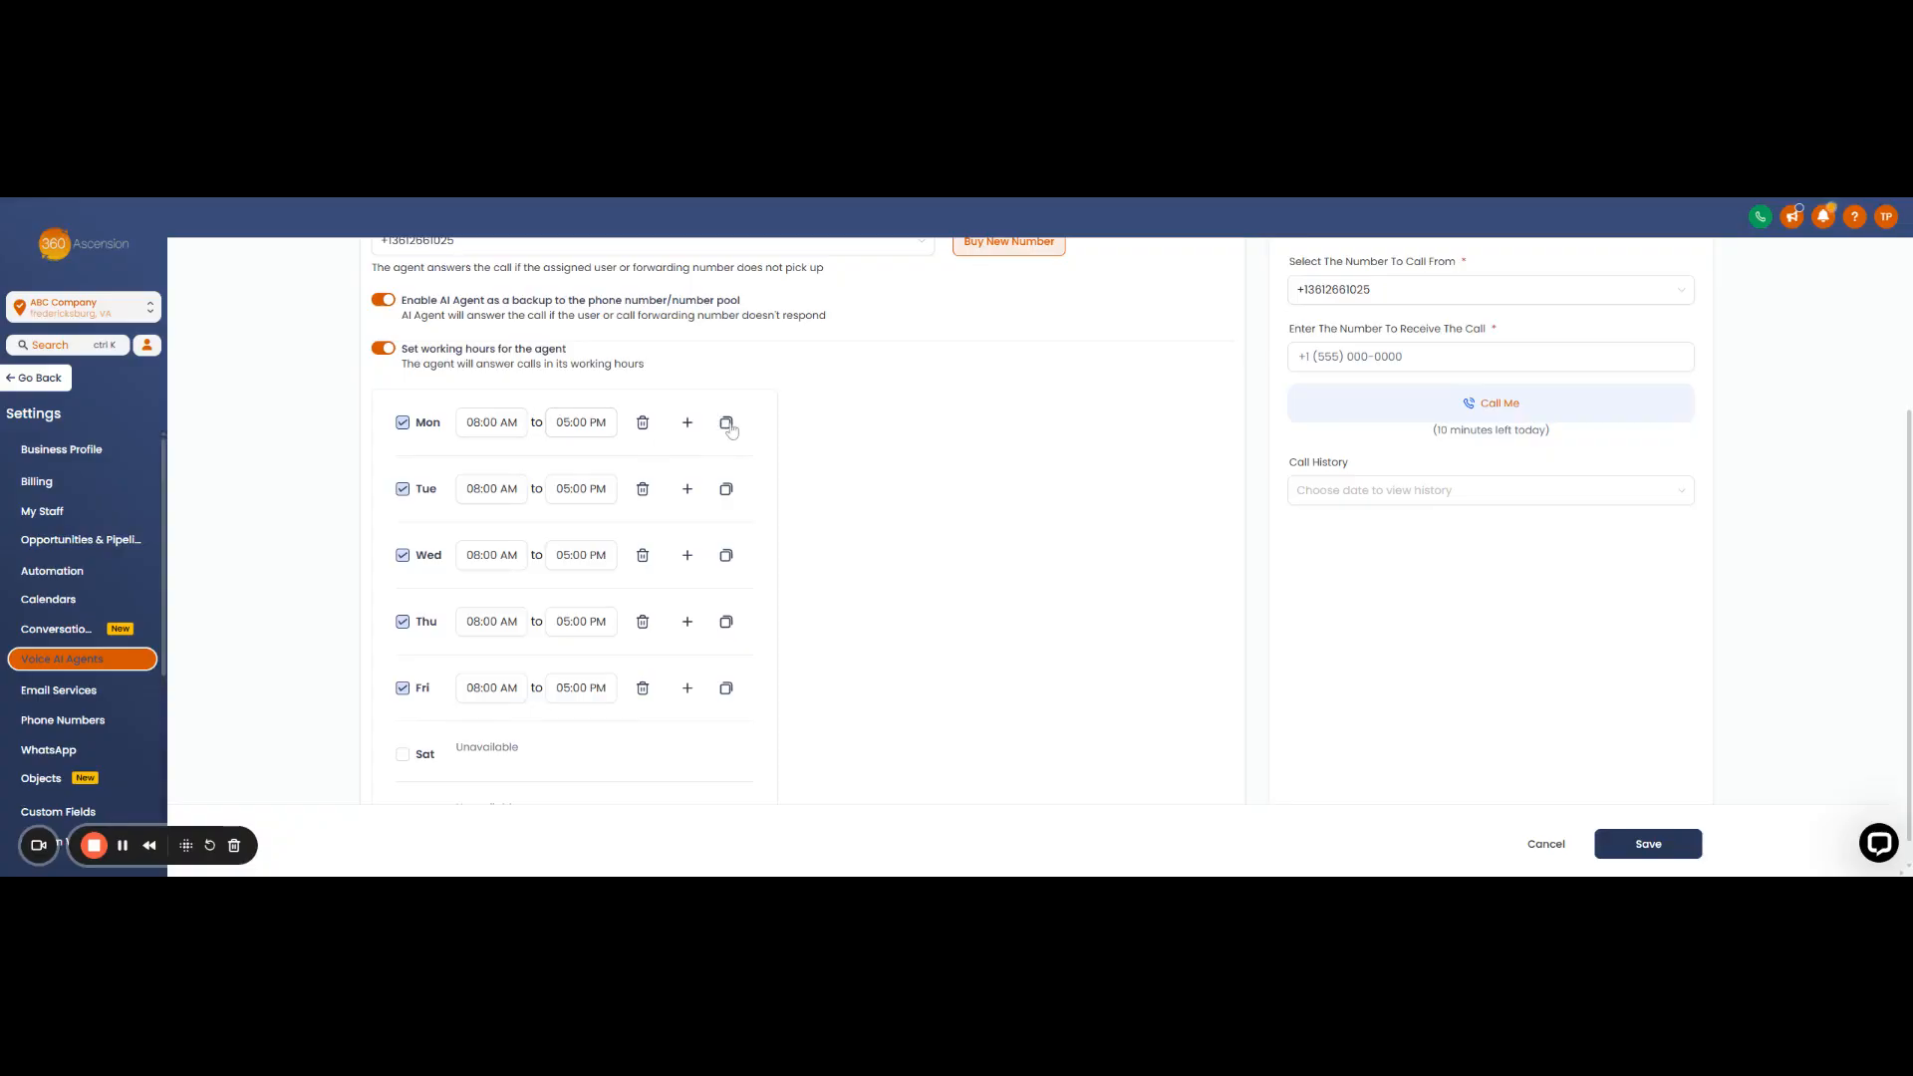
# - Change Monday's end time to 12:00 PM, so Monday runs 08:00 AM to 12:00 PM
pyautogui.click(573, 422)
pyautogui.press('BackSpace')
pyautogui.write('4')
pyautogui.click(777, 392)
pyautogui.click(563, 423)
pyautogui.write('12')
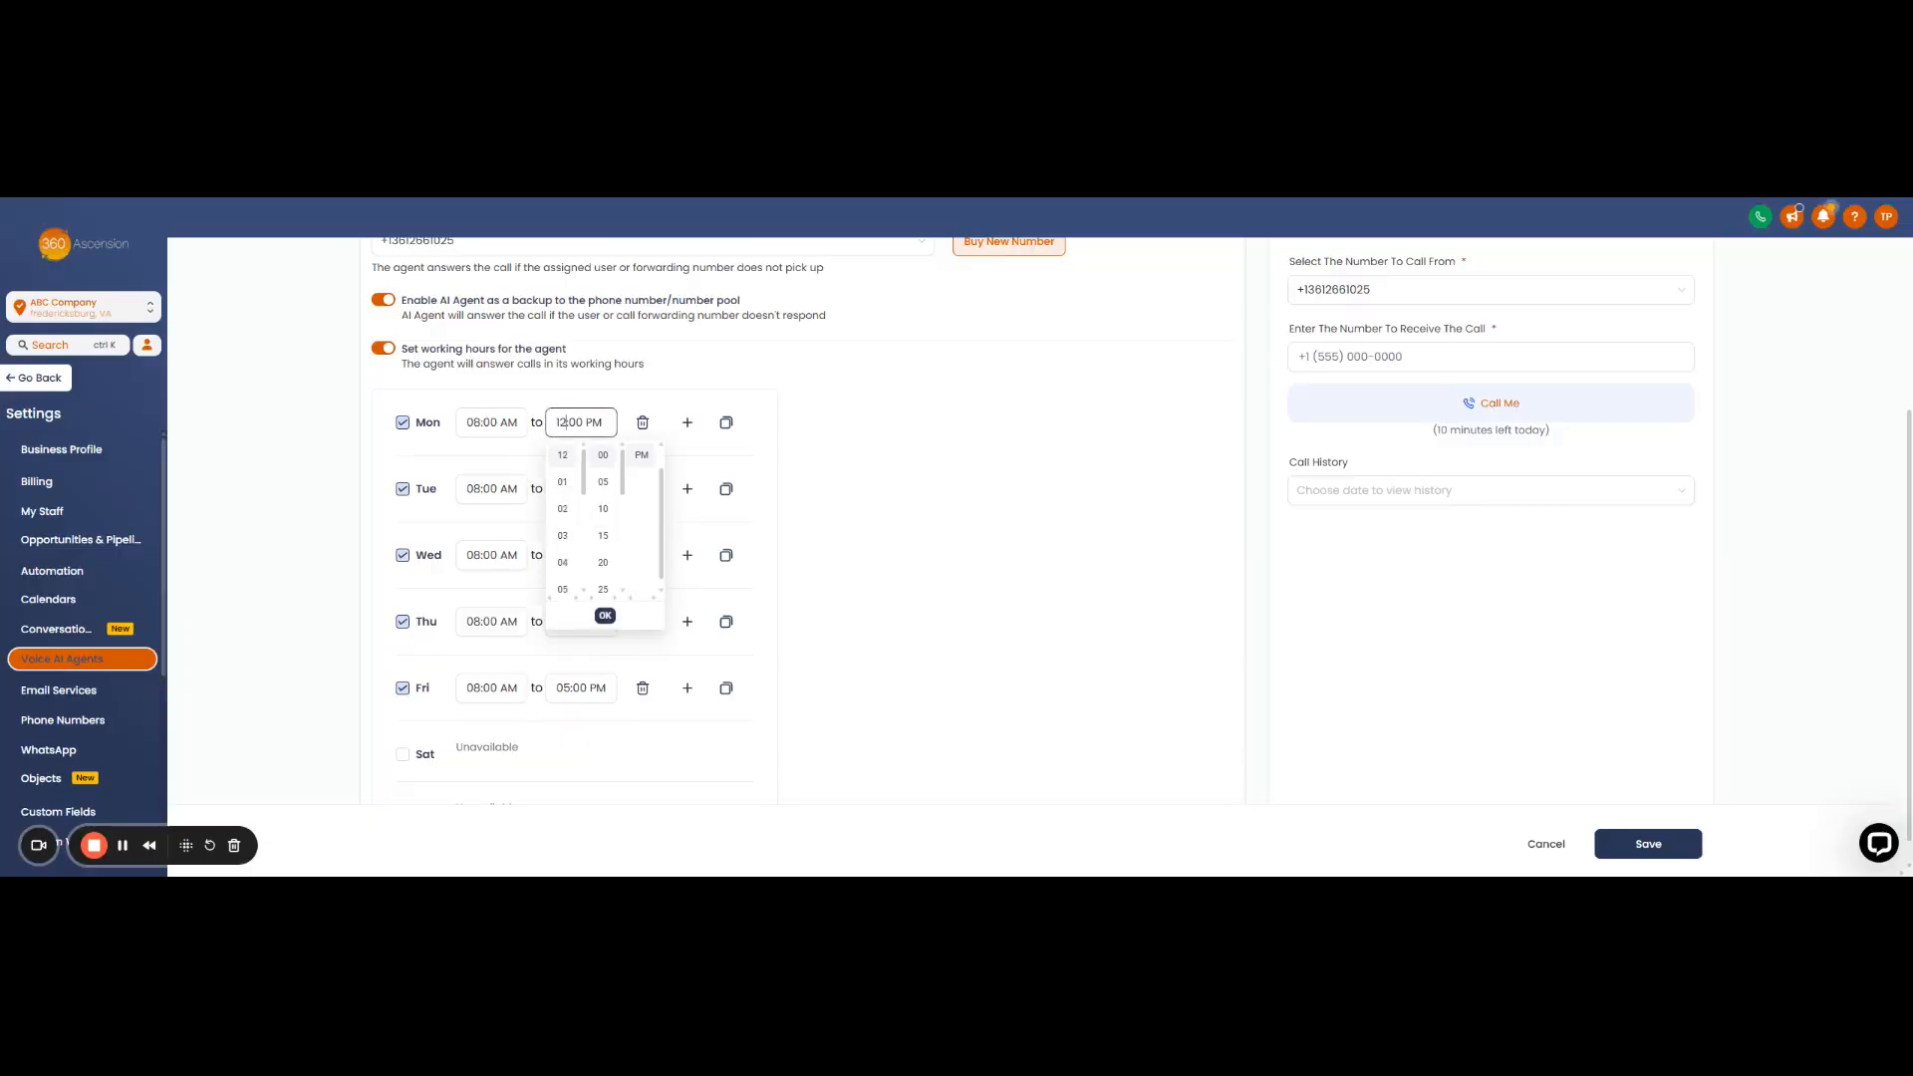
pyautogui.click(807, 415)
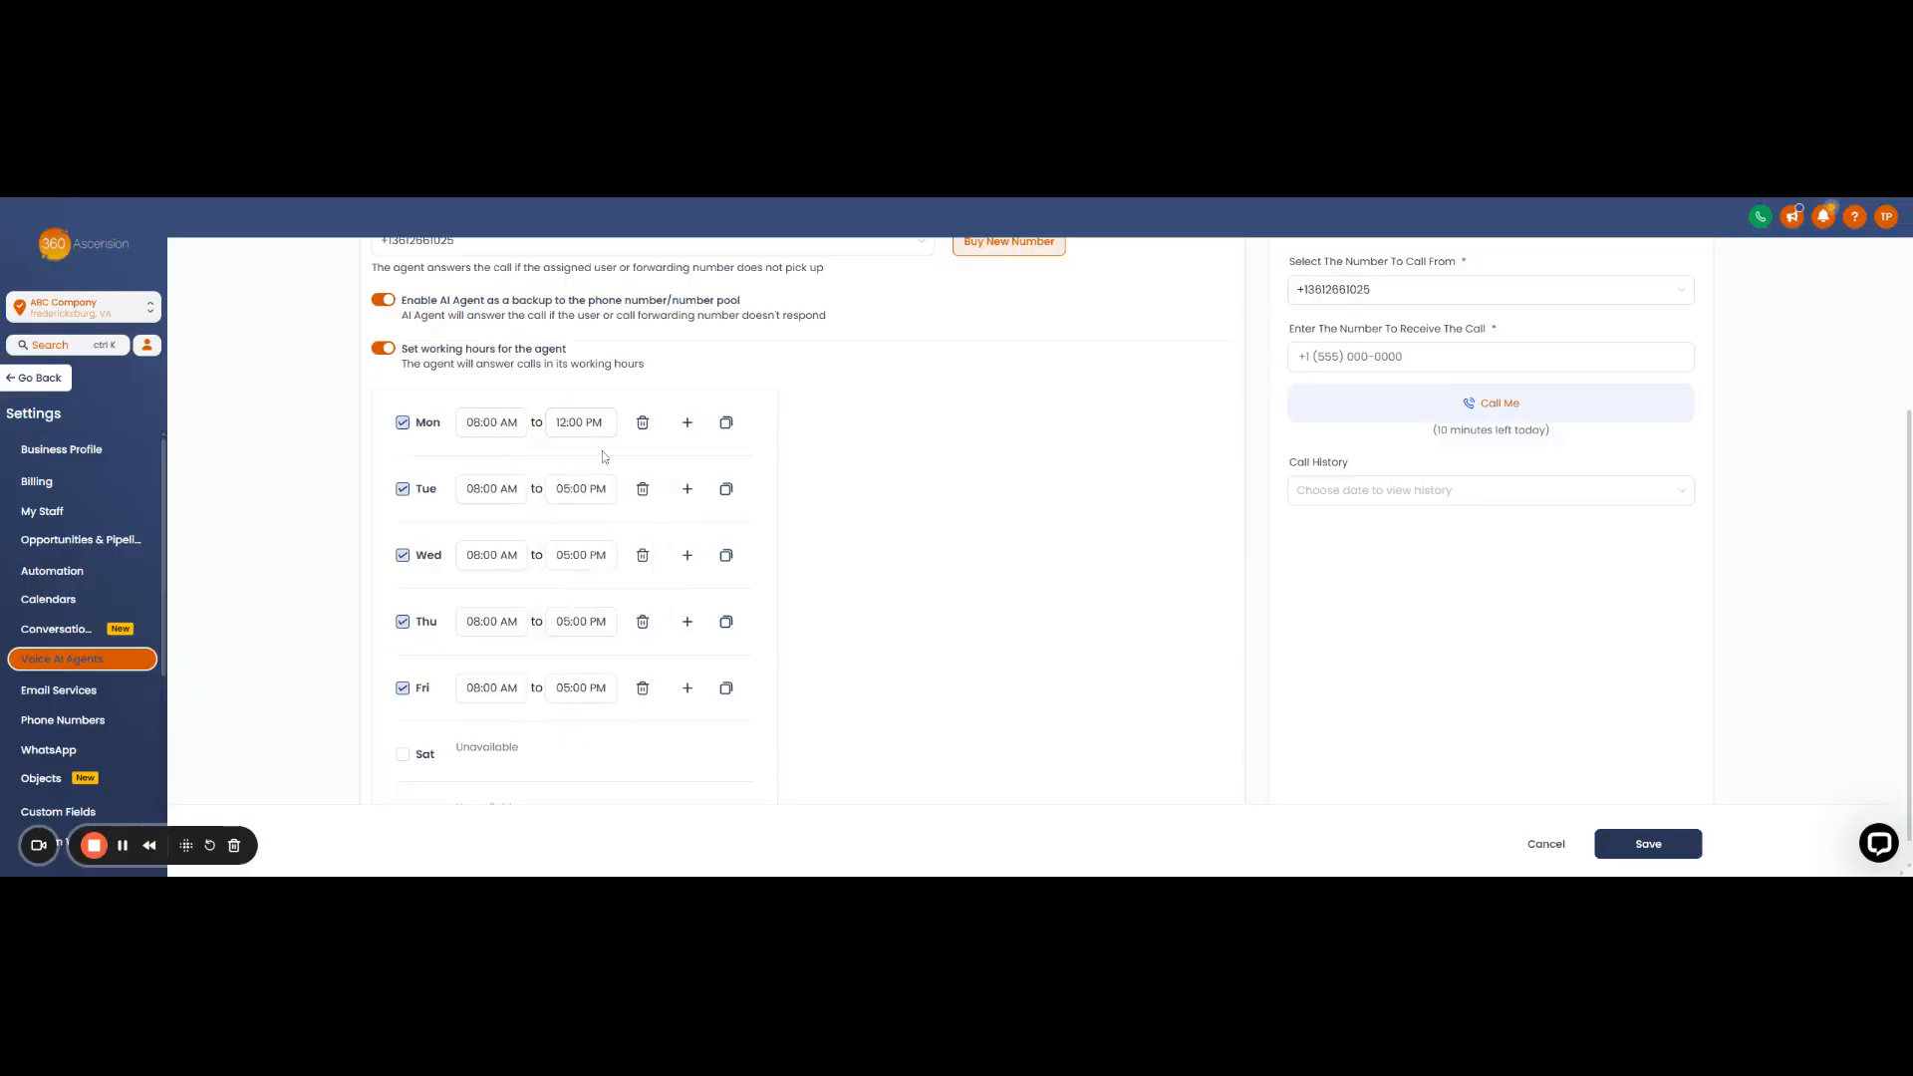
# - Copy Monday's 08:00 AM–12:00 PM hours to Tuesday and Wednesday
pyautogui.click(726, 424)
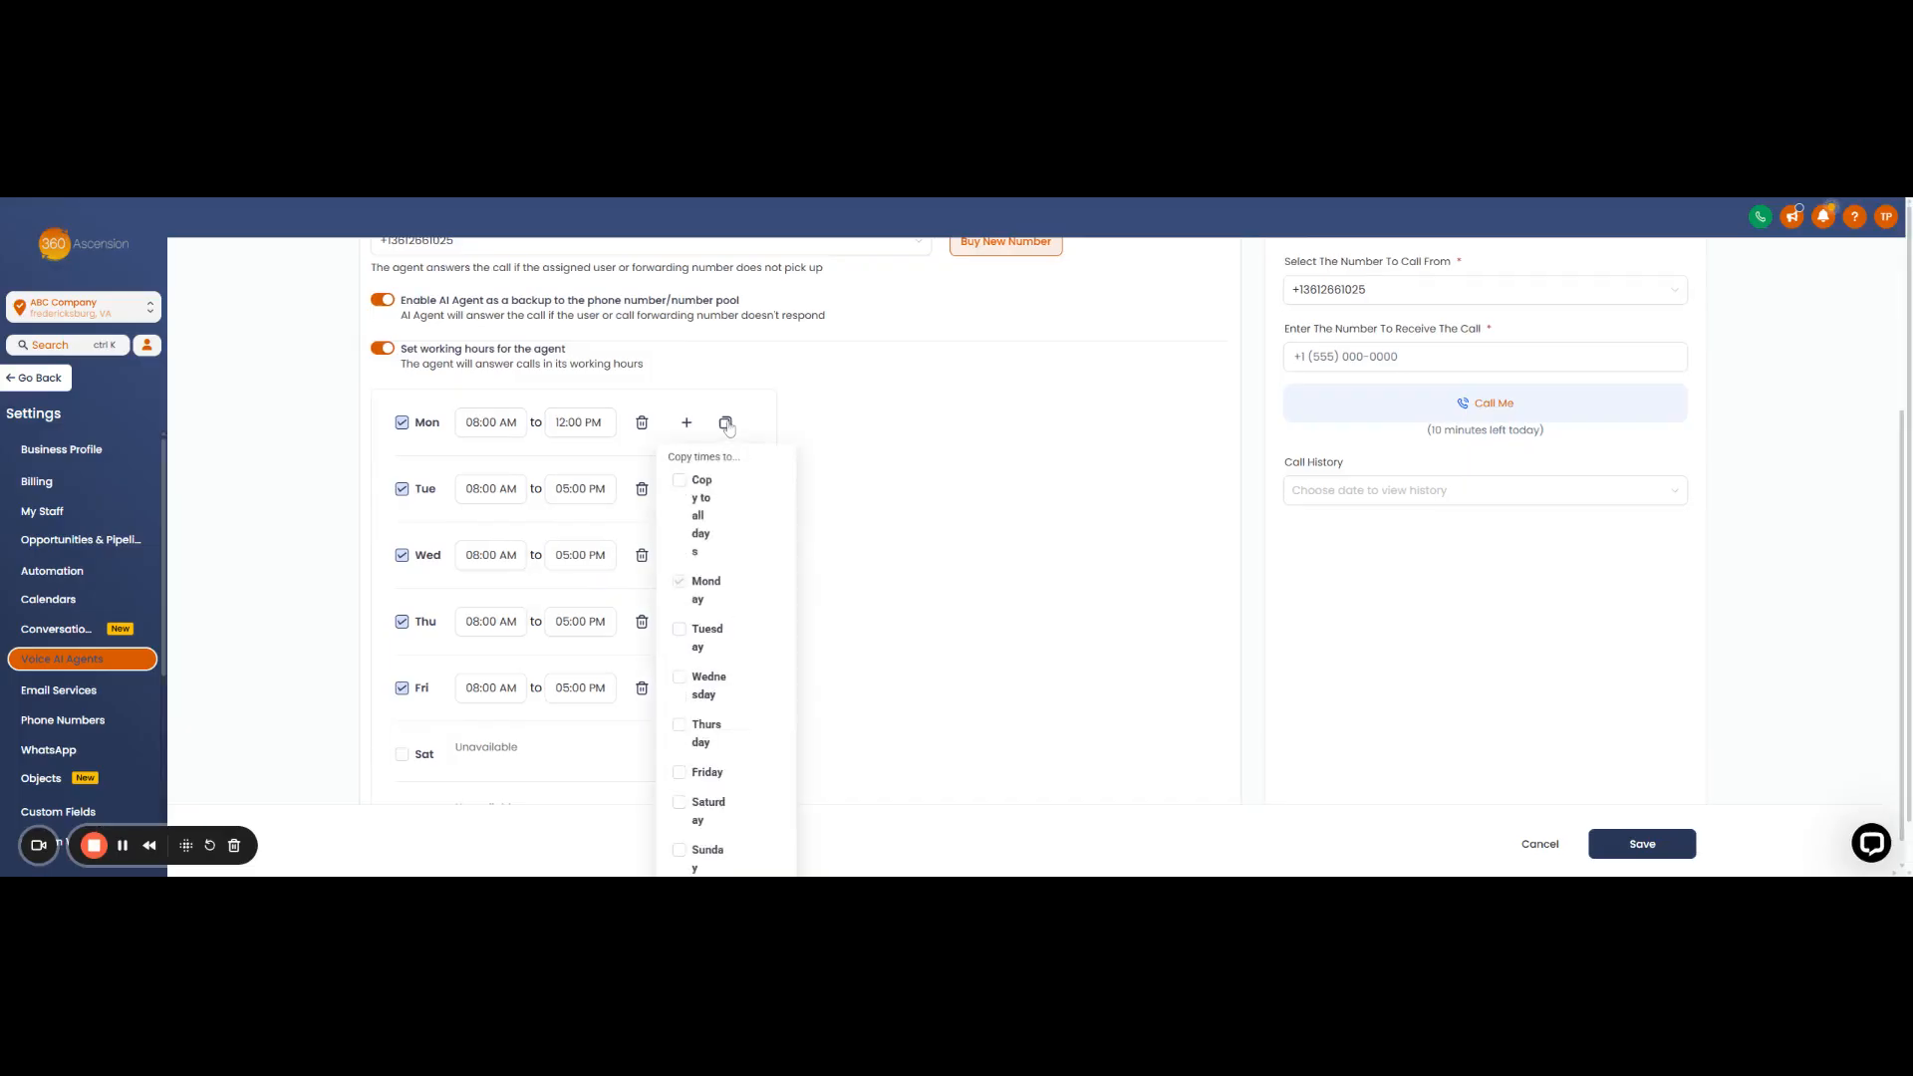
pyautogui.scroll(-1, 680, 479)
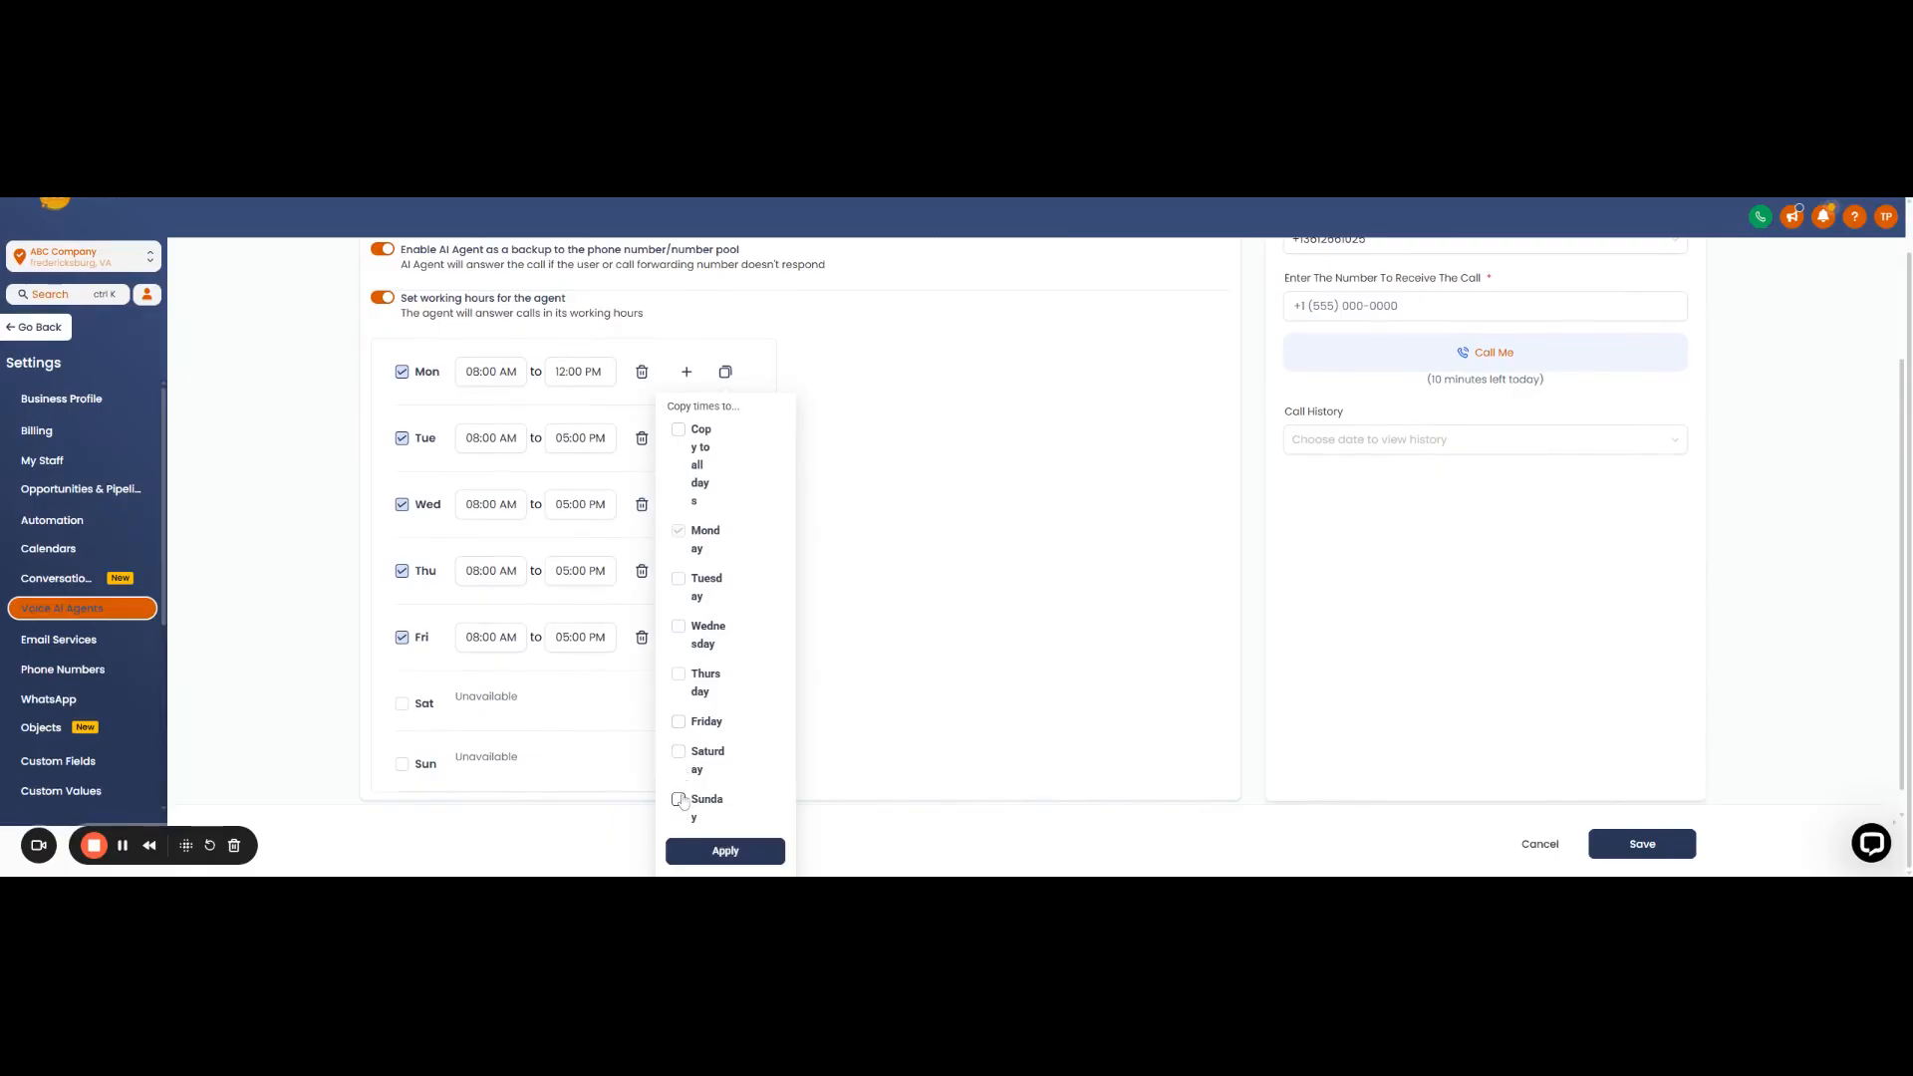
pyautogui.click(678, 579)
pyautogui.click(678, 627)
pyautogui.click(725, 852)
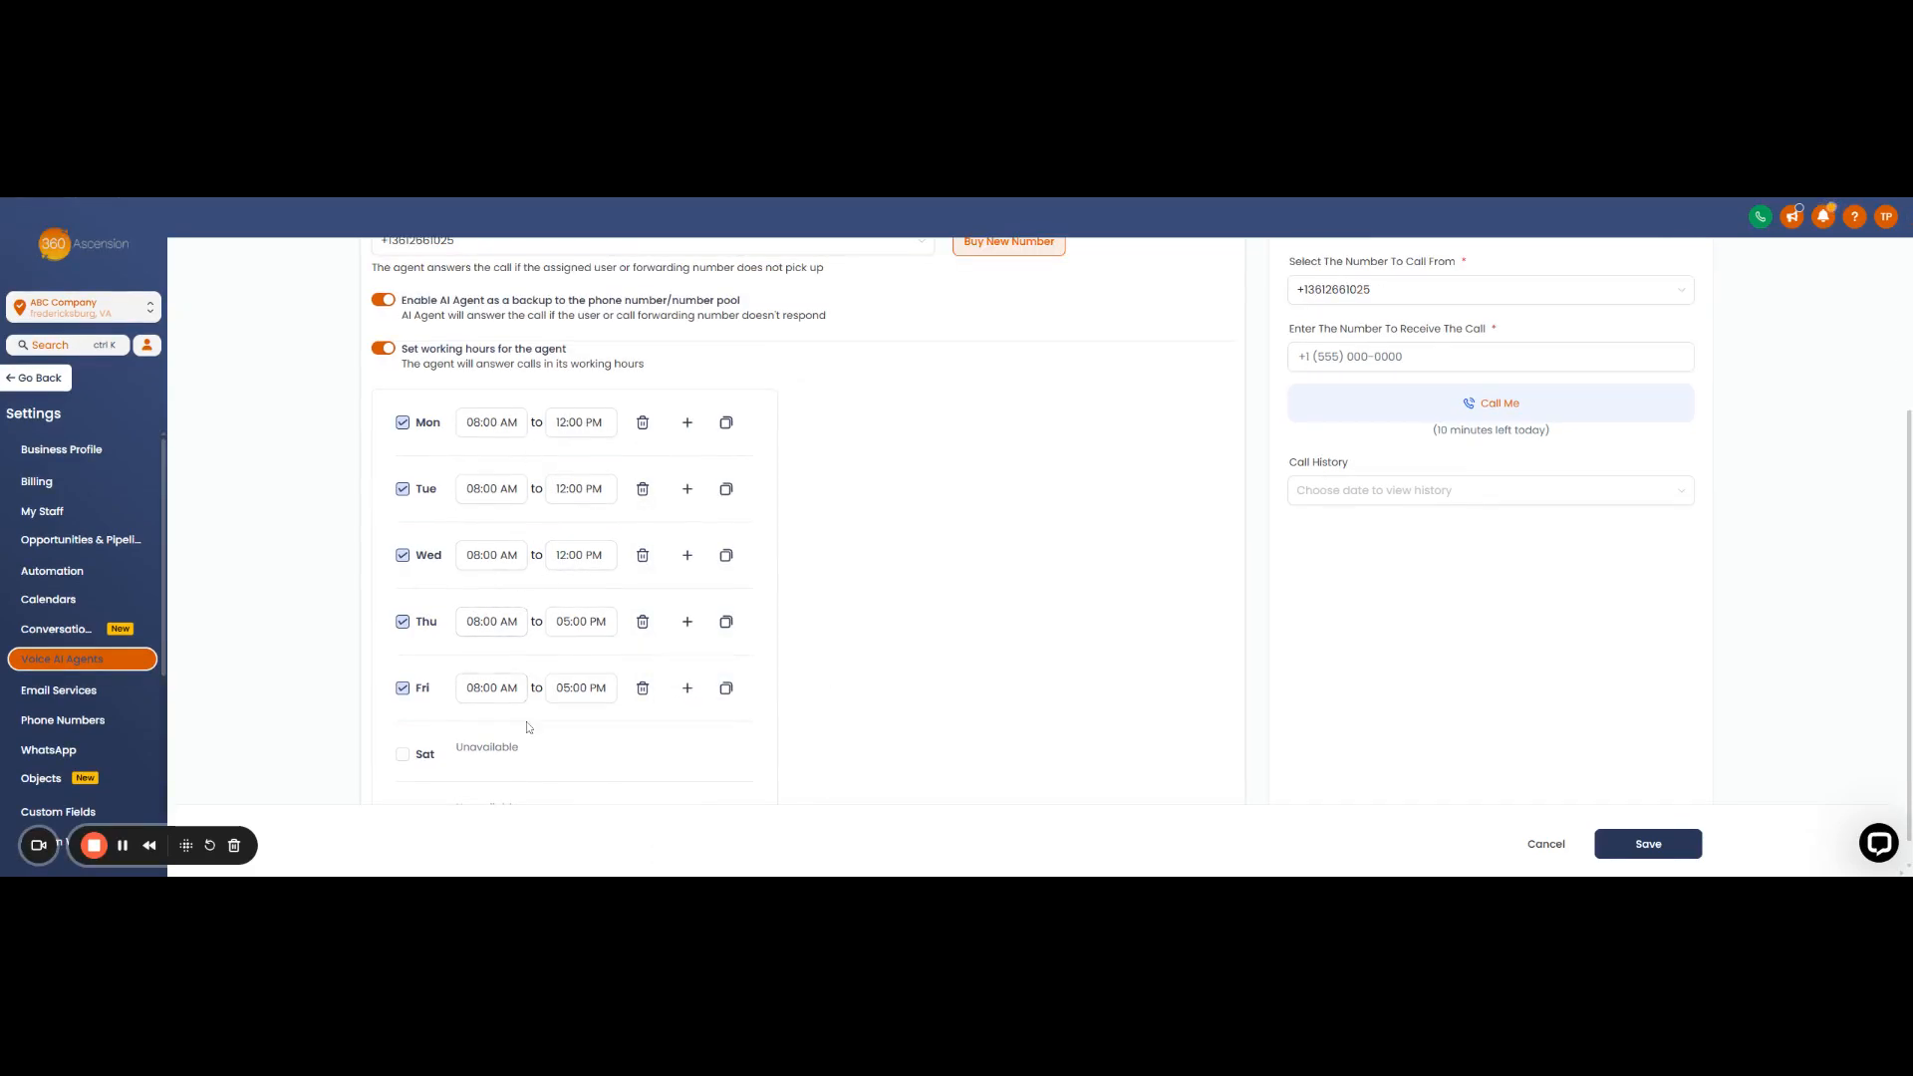
# - Make Monday–Friday unavailable and enable Saturday and Sunday at 08:00 AM–05:00 PM
pyautogui.scroll(-1, 430, 698)
pyautogui.click(404, 662)
pyautogui.click(402, 598)
pyautogui.click(403, 537)
pyautogui.click(403, 477)
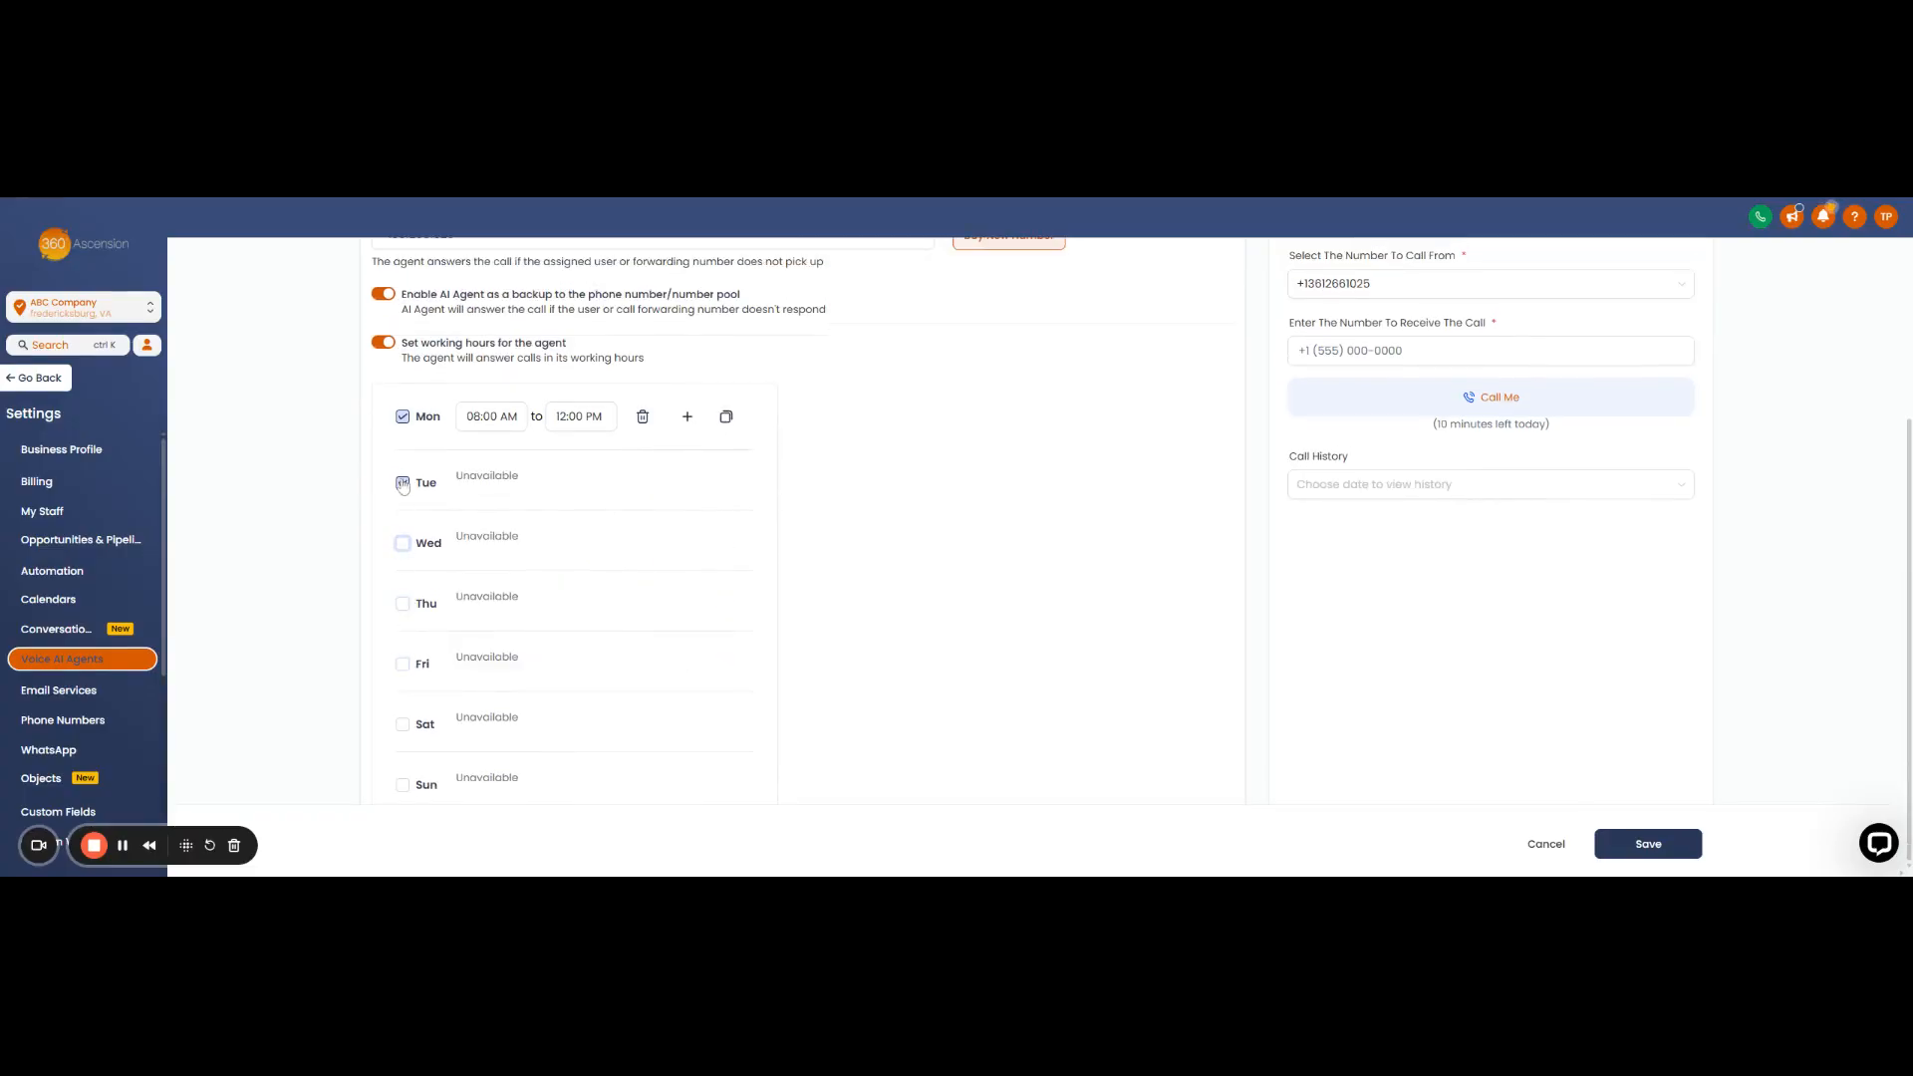
pyautogui.click(402, 419)
pyautogui.click(402, 725)
pyautogui.click(404, 792)
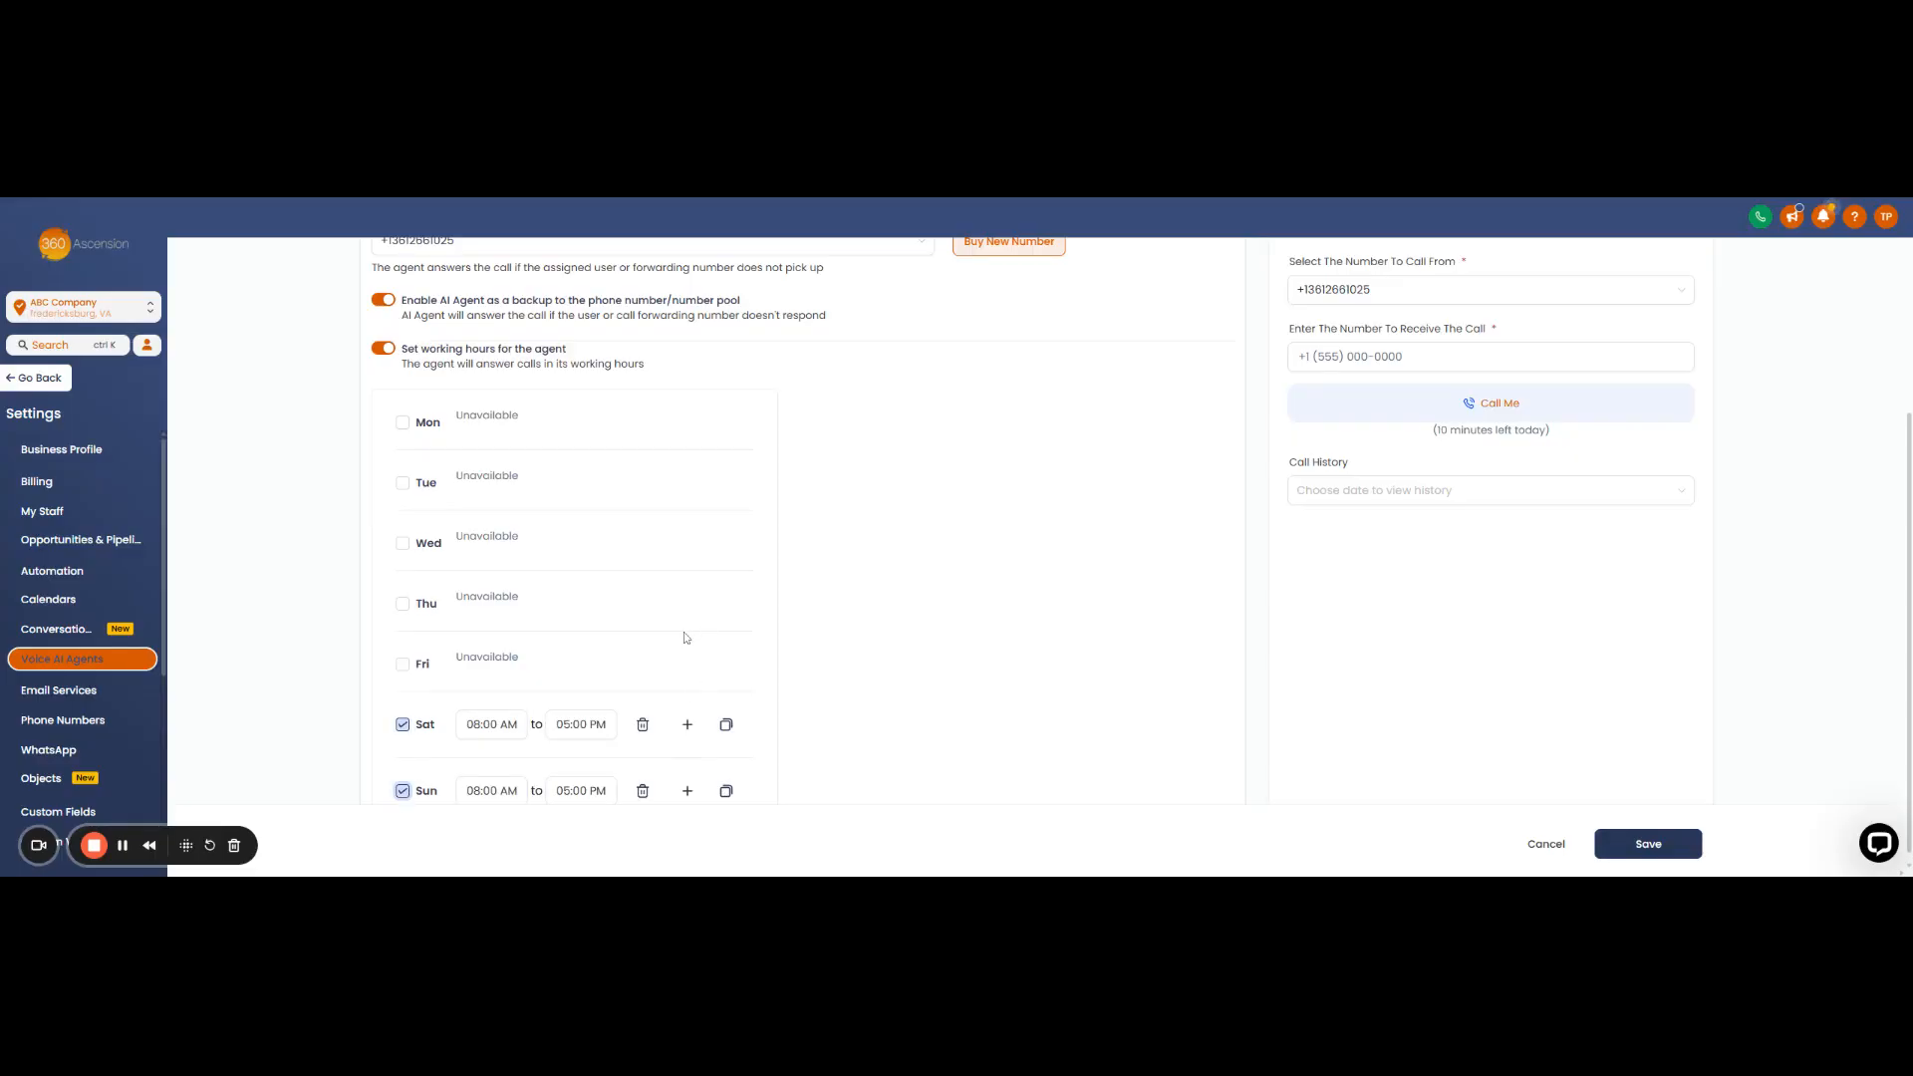
pyautogui.scroll(-1, 431, 733)
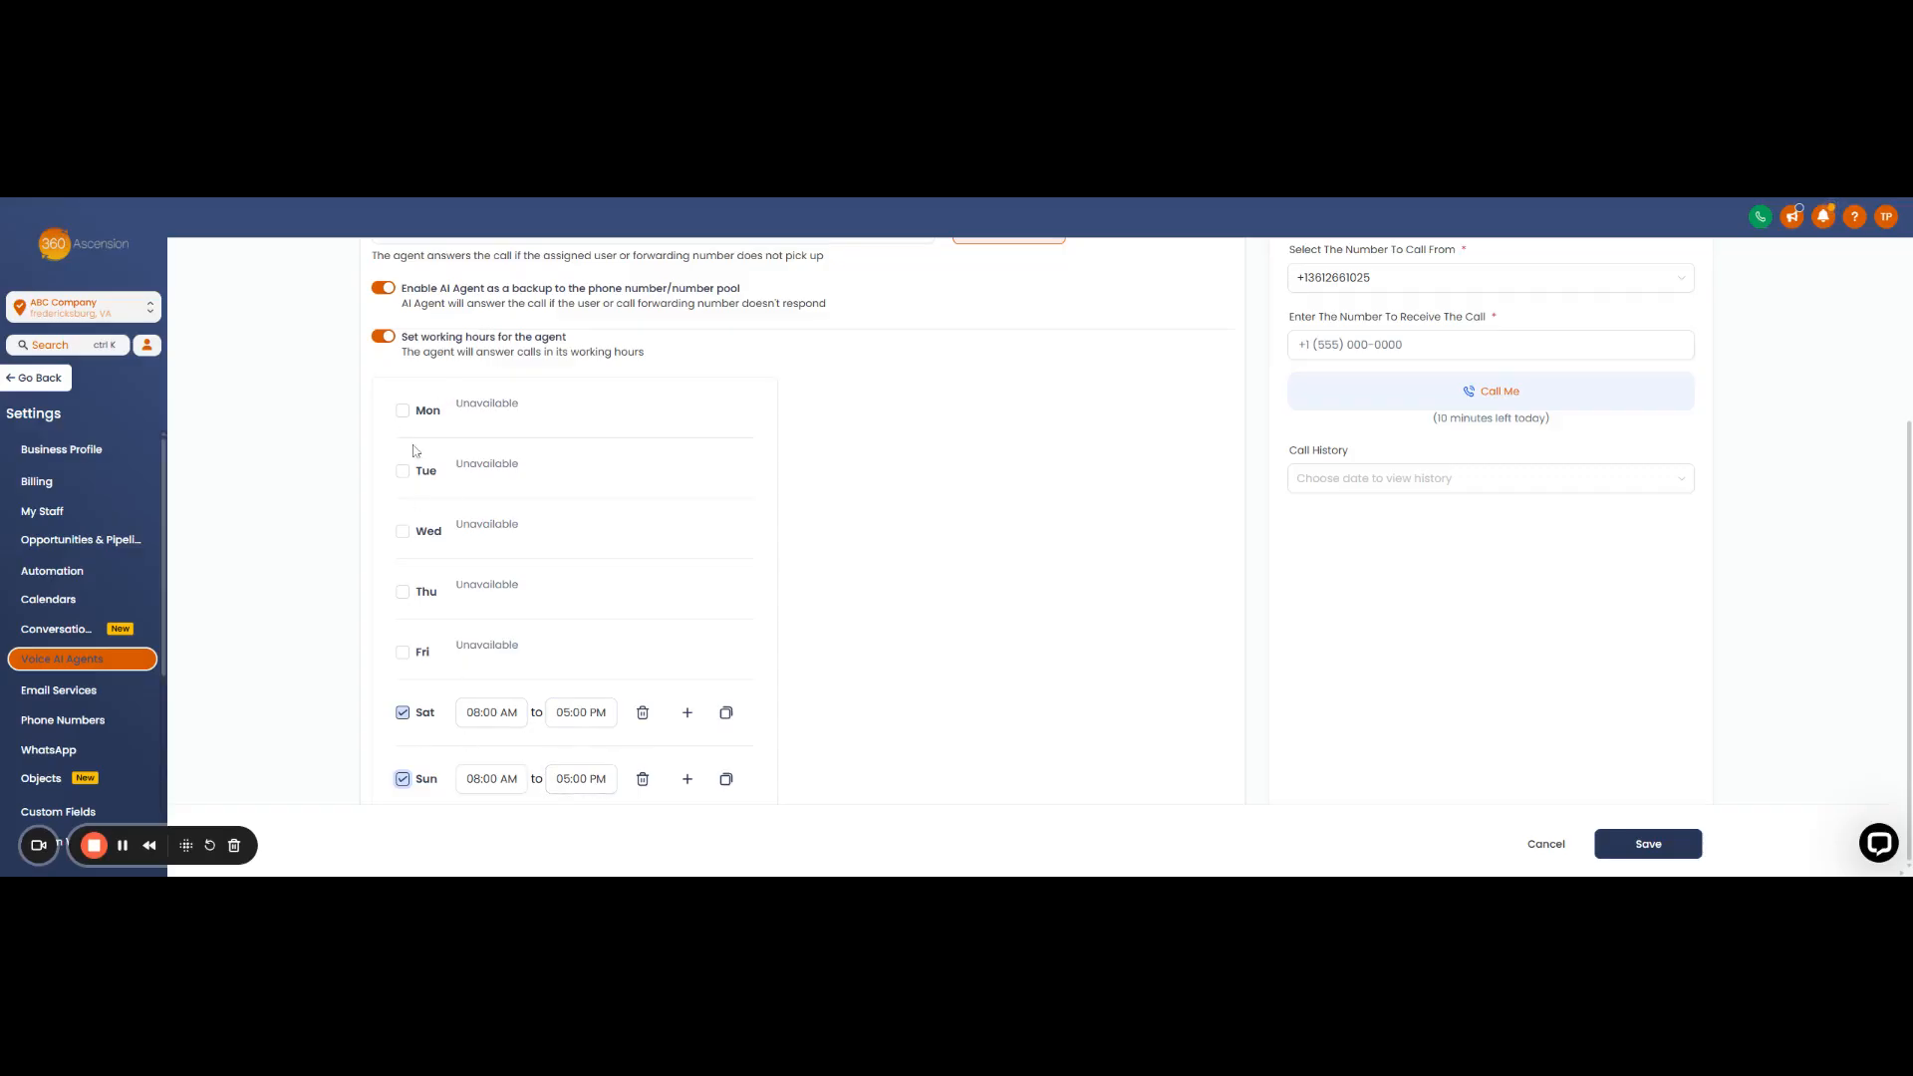
# - Leave working hours off so the agent is active 24X7, and select the test-call number field
pyautogui.scroll(3, 884, 611)
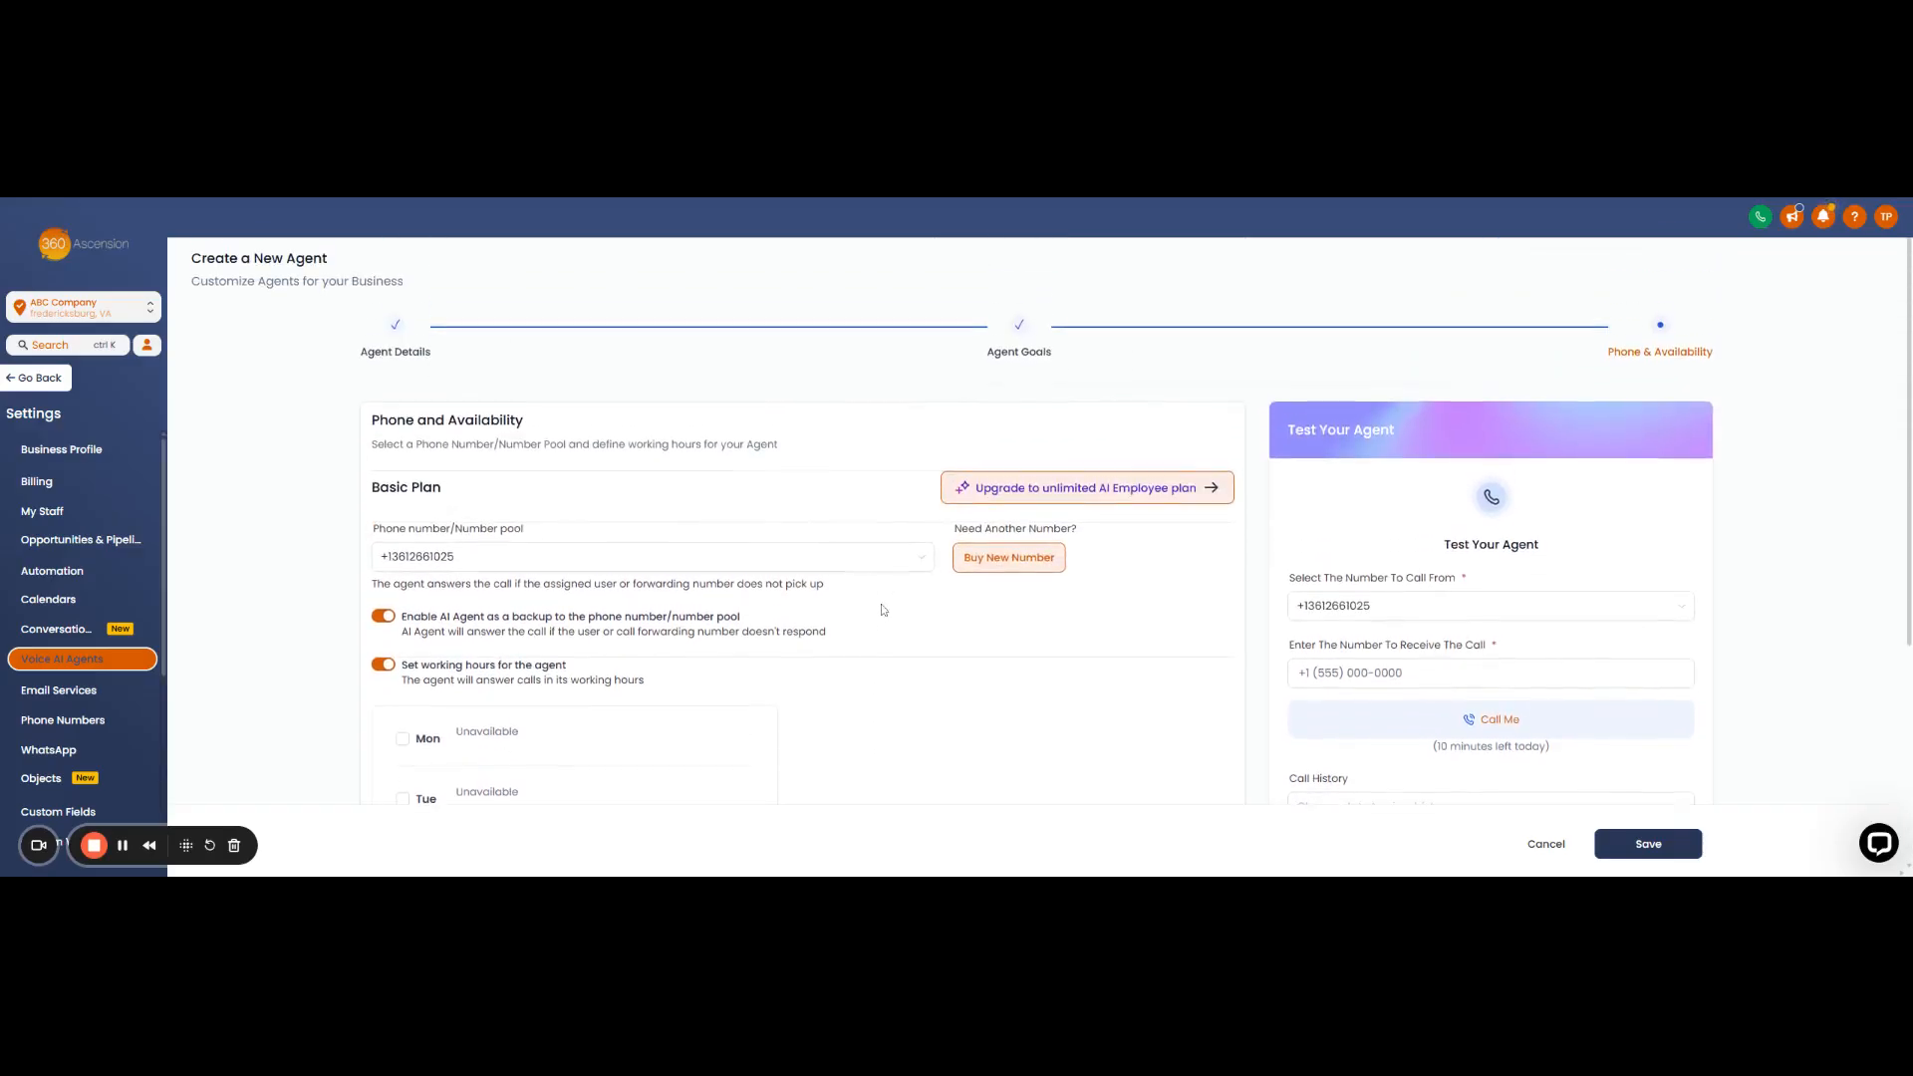
pyautogui.scroll(-3, 883, 611)
pyautogui.scroll(4, 876, 633)
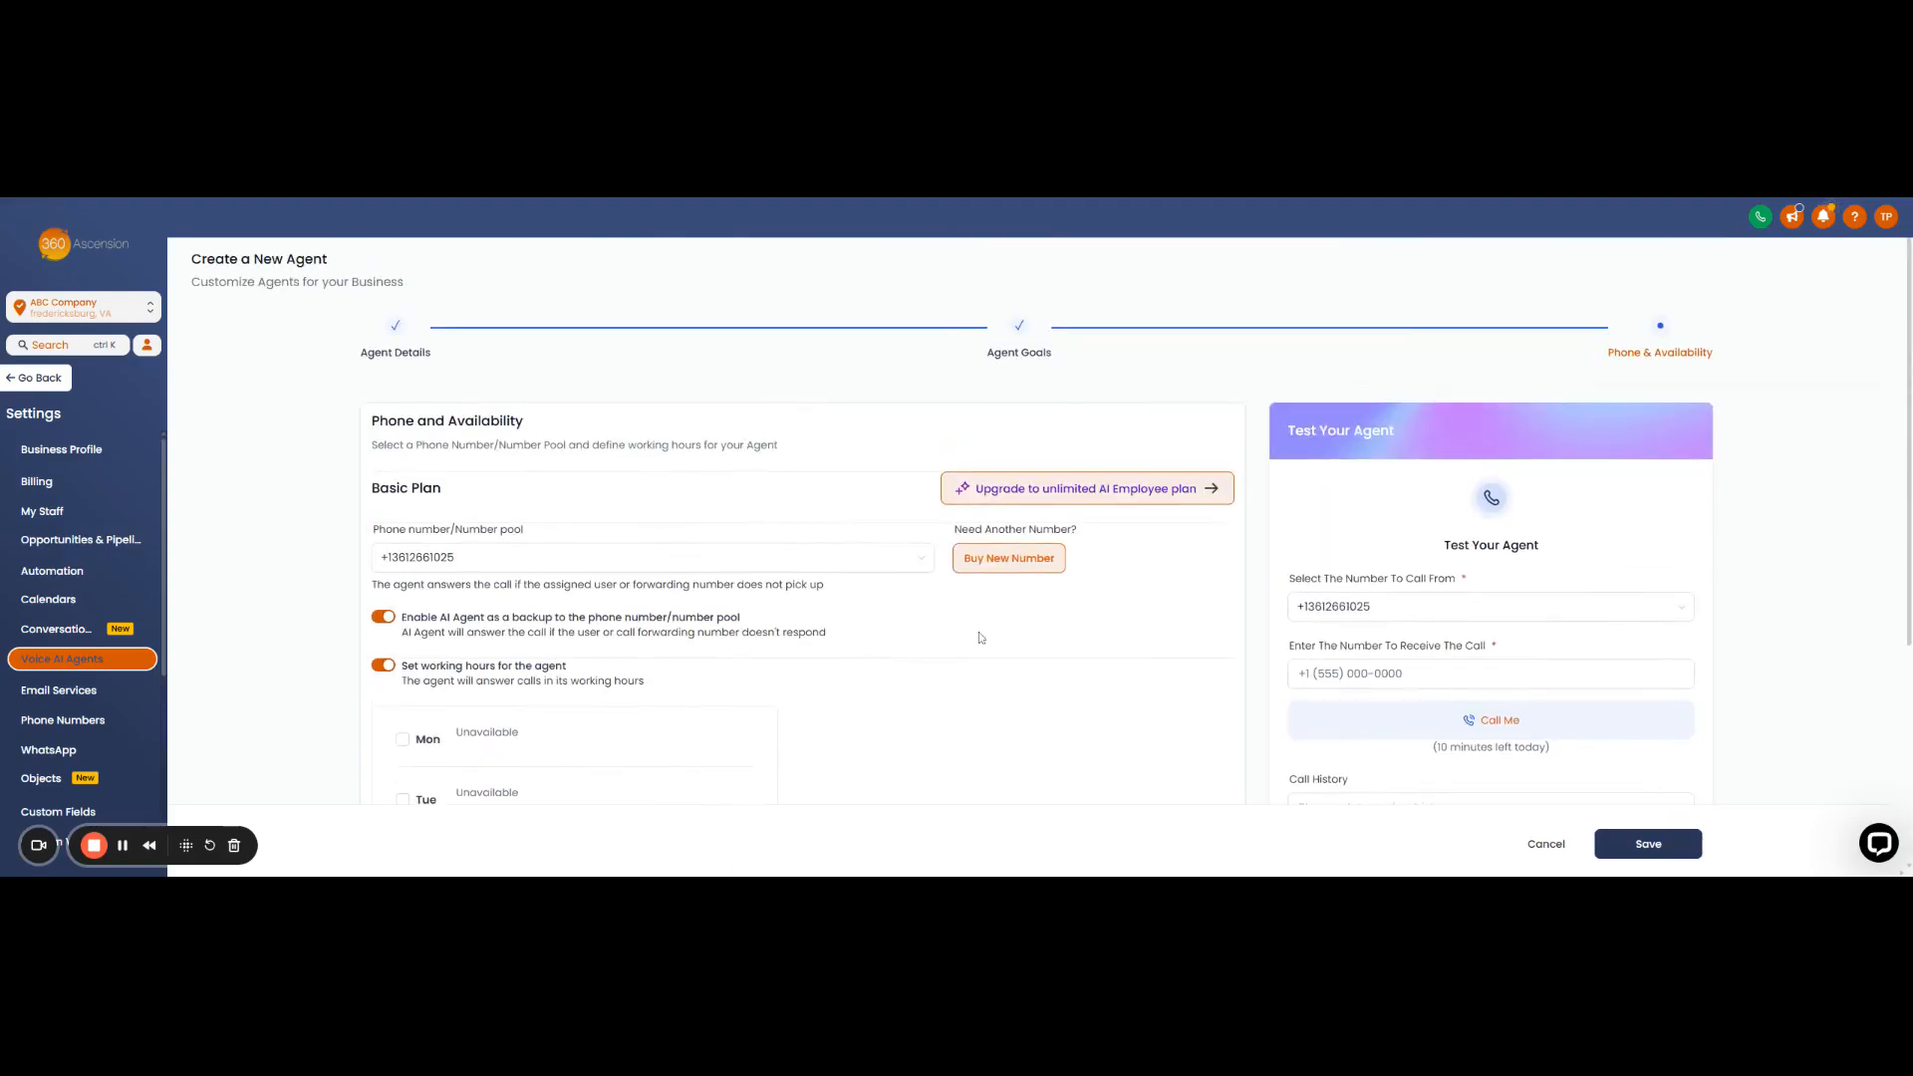
pyautogui.scroll(-1, 1052, 520)
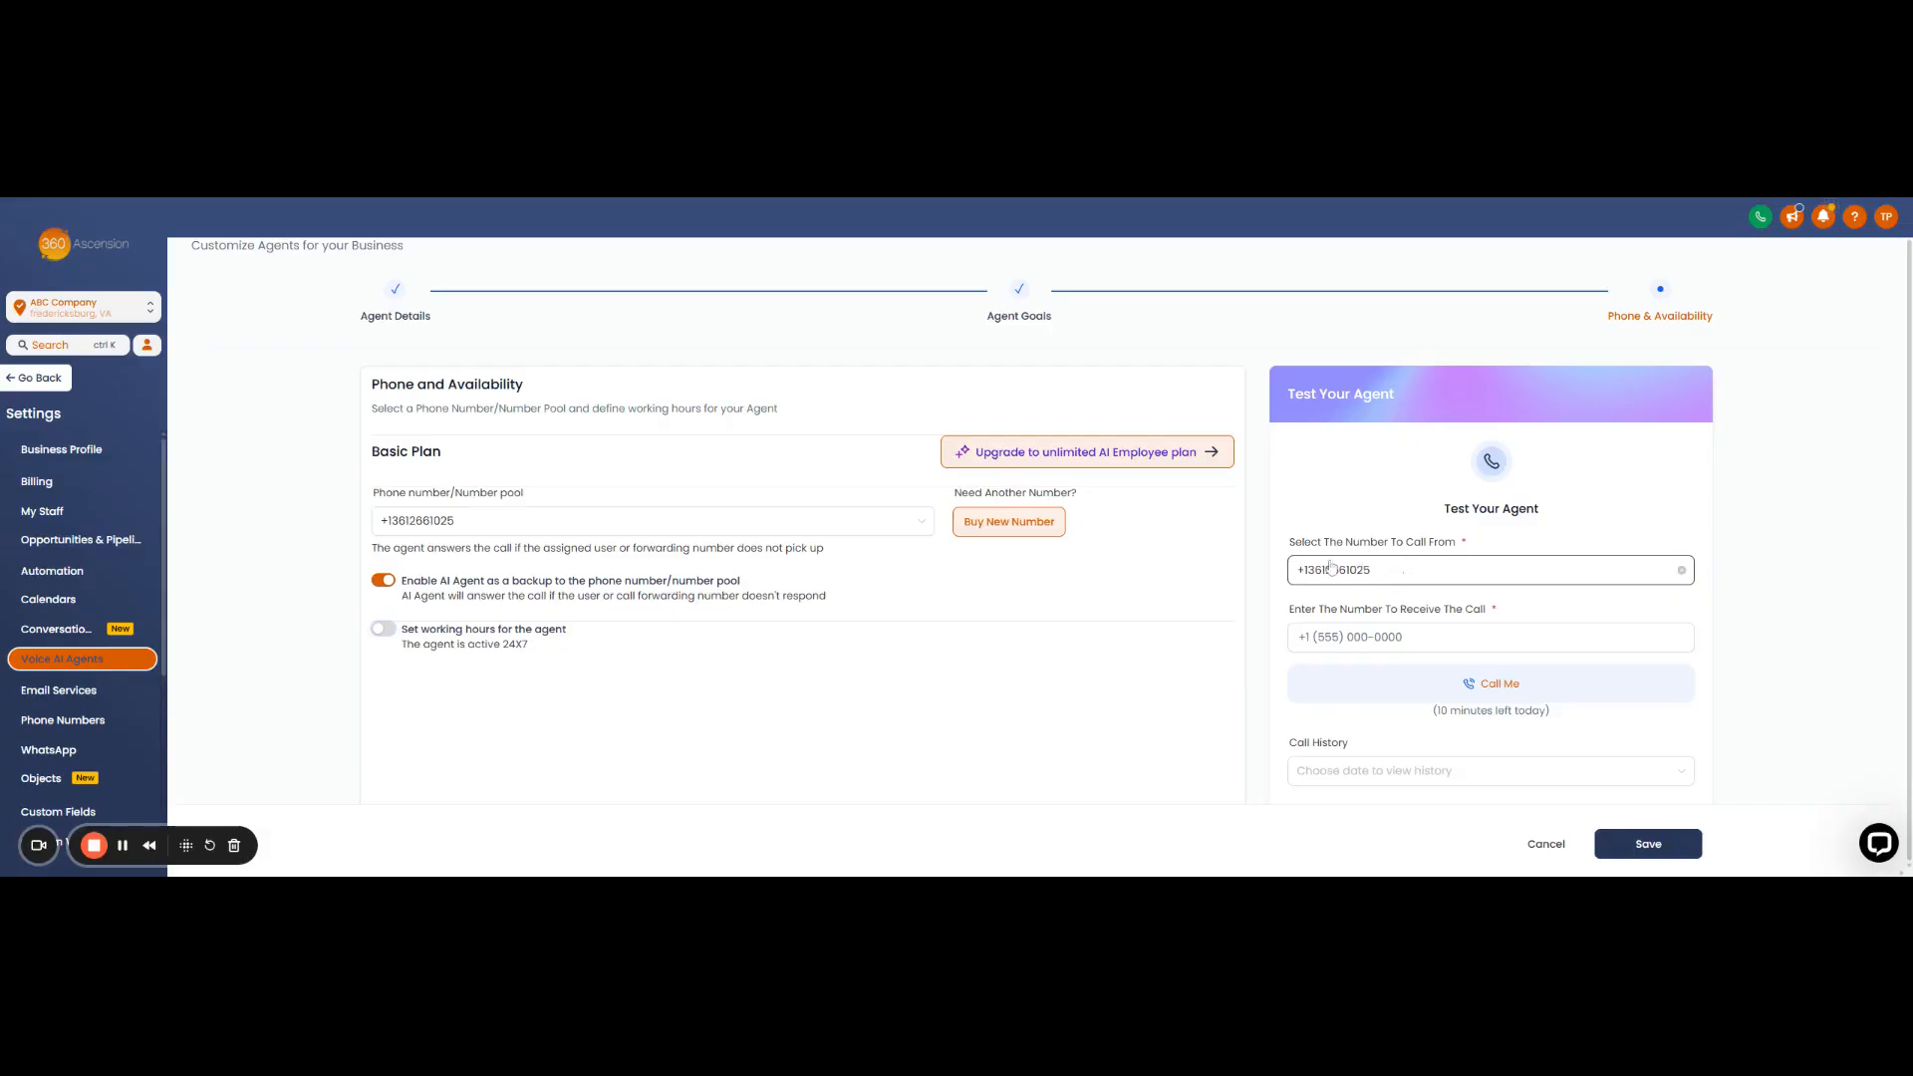
pyautogui.click(1390, 636)
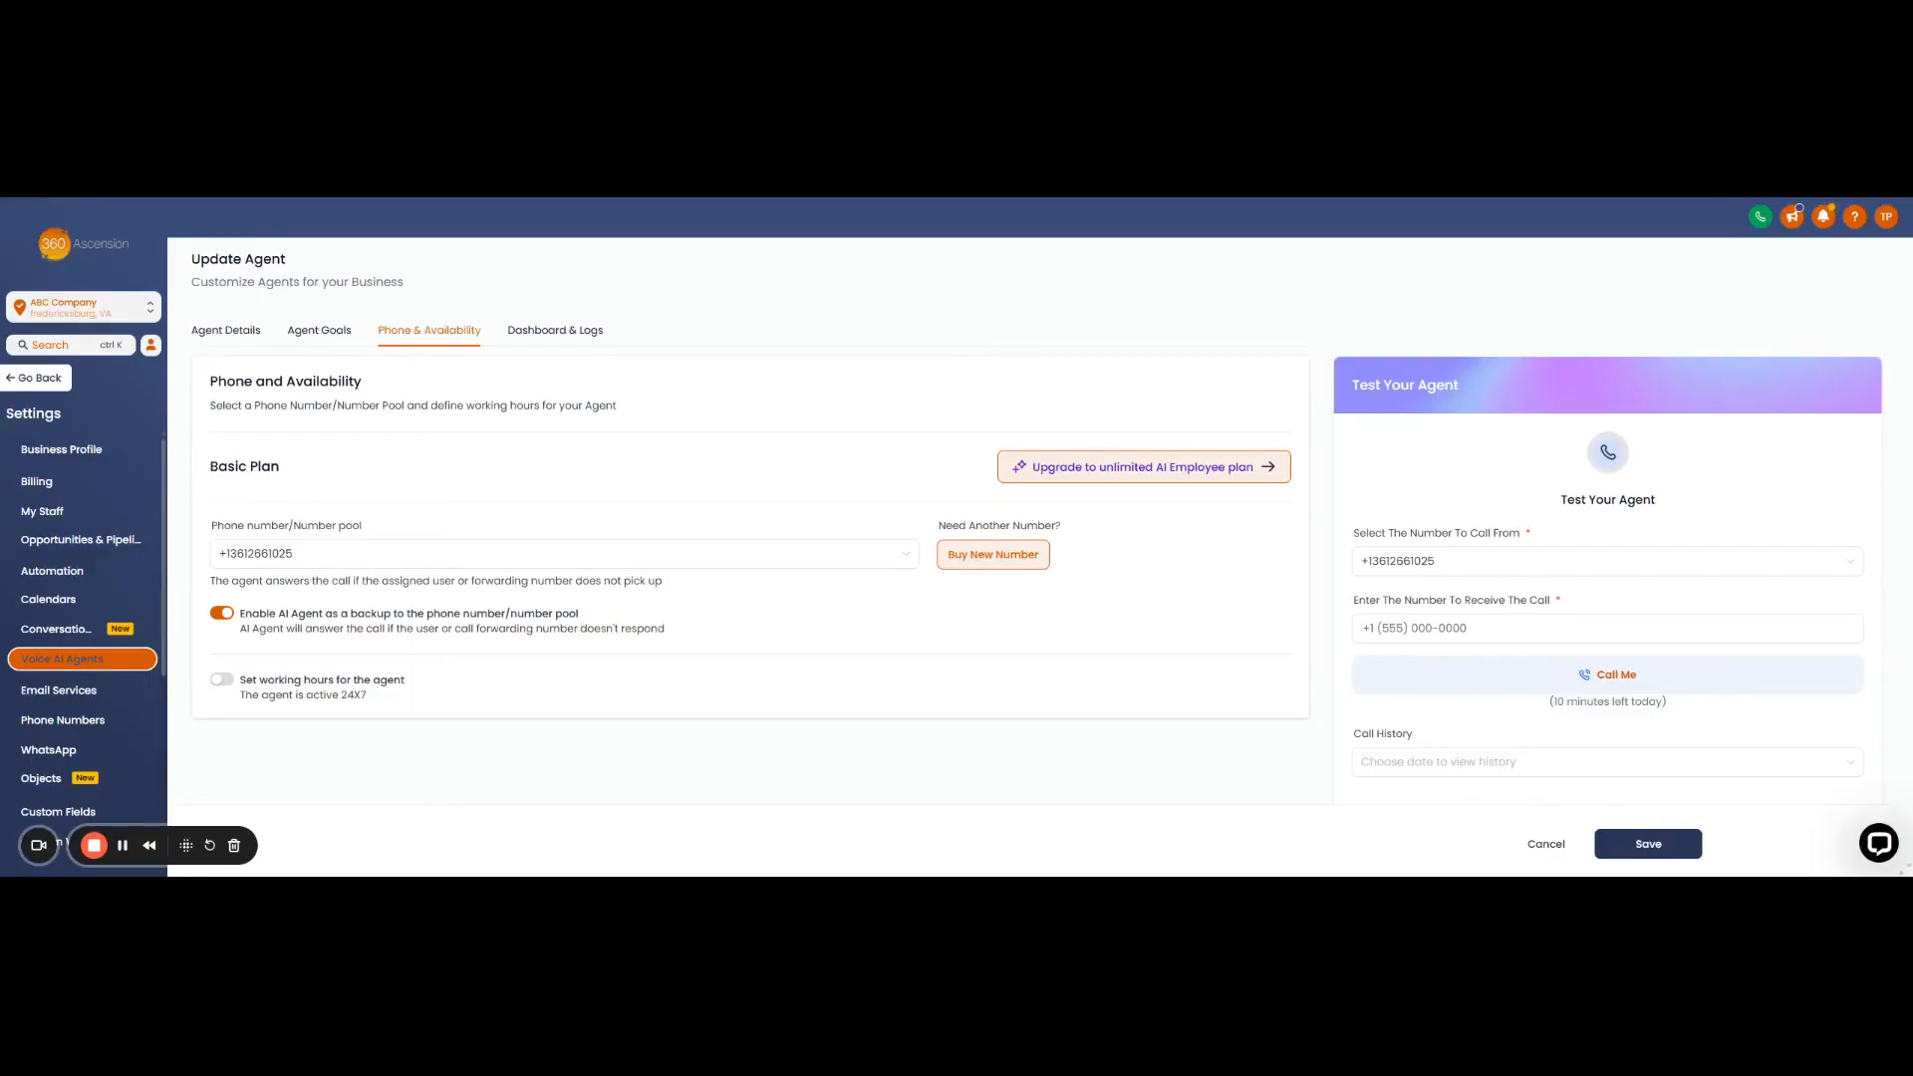
# - Enter the phone number to receive the test call and place the call with Call Me
pyautogui.click(1420, 628)
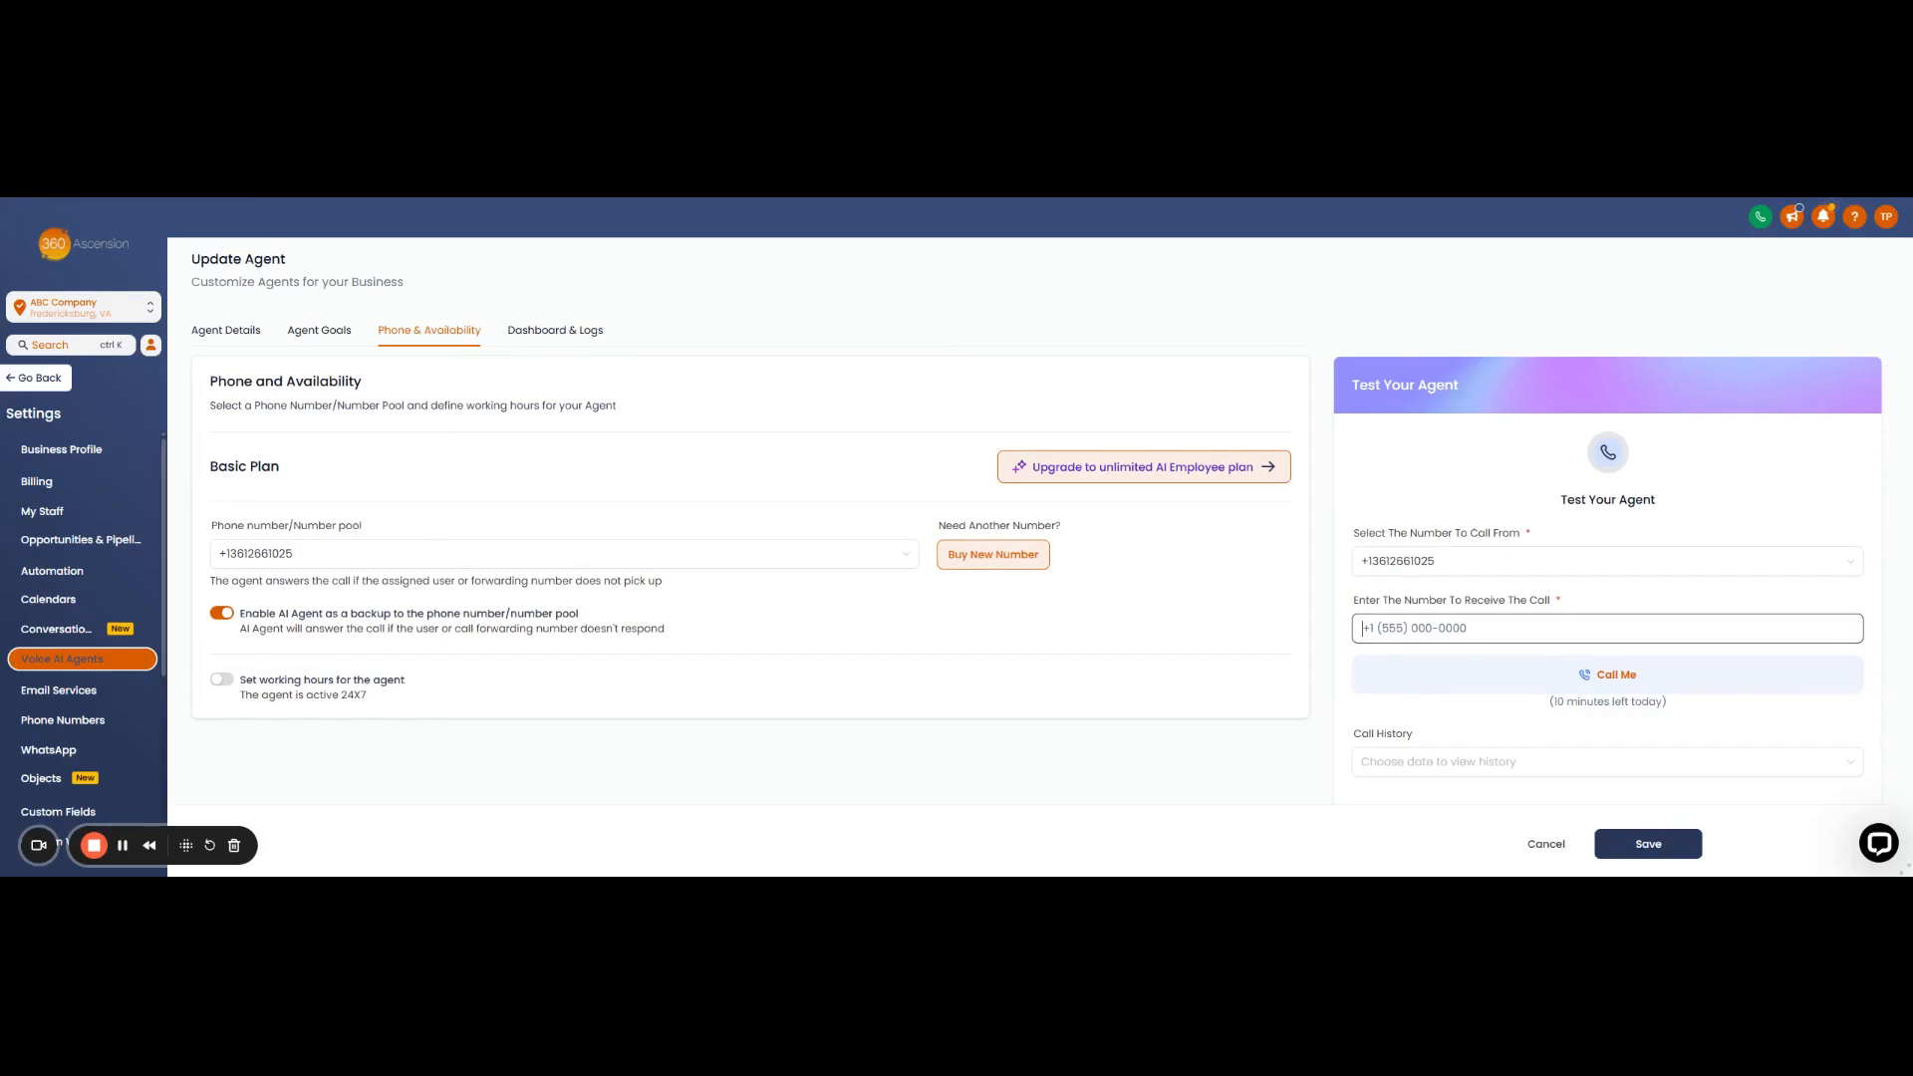
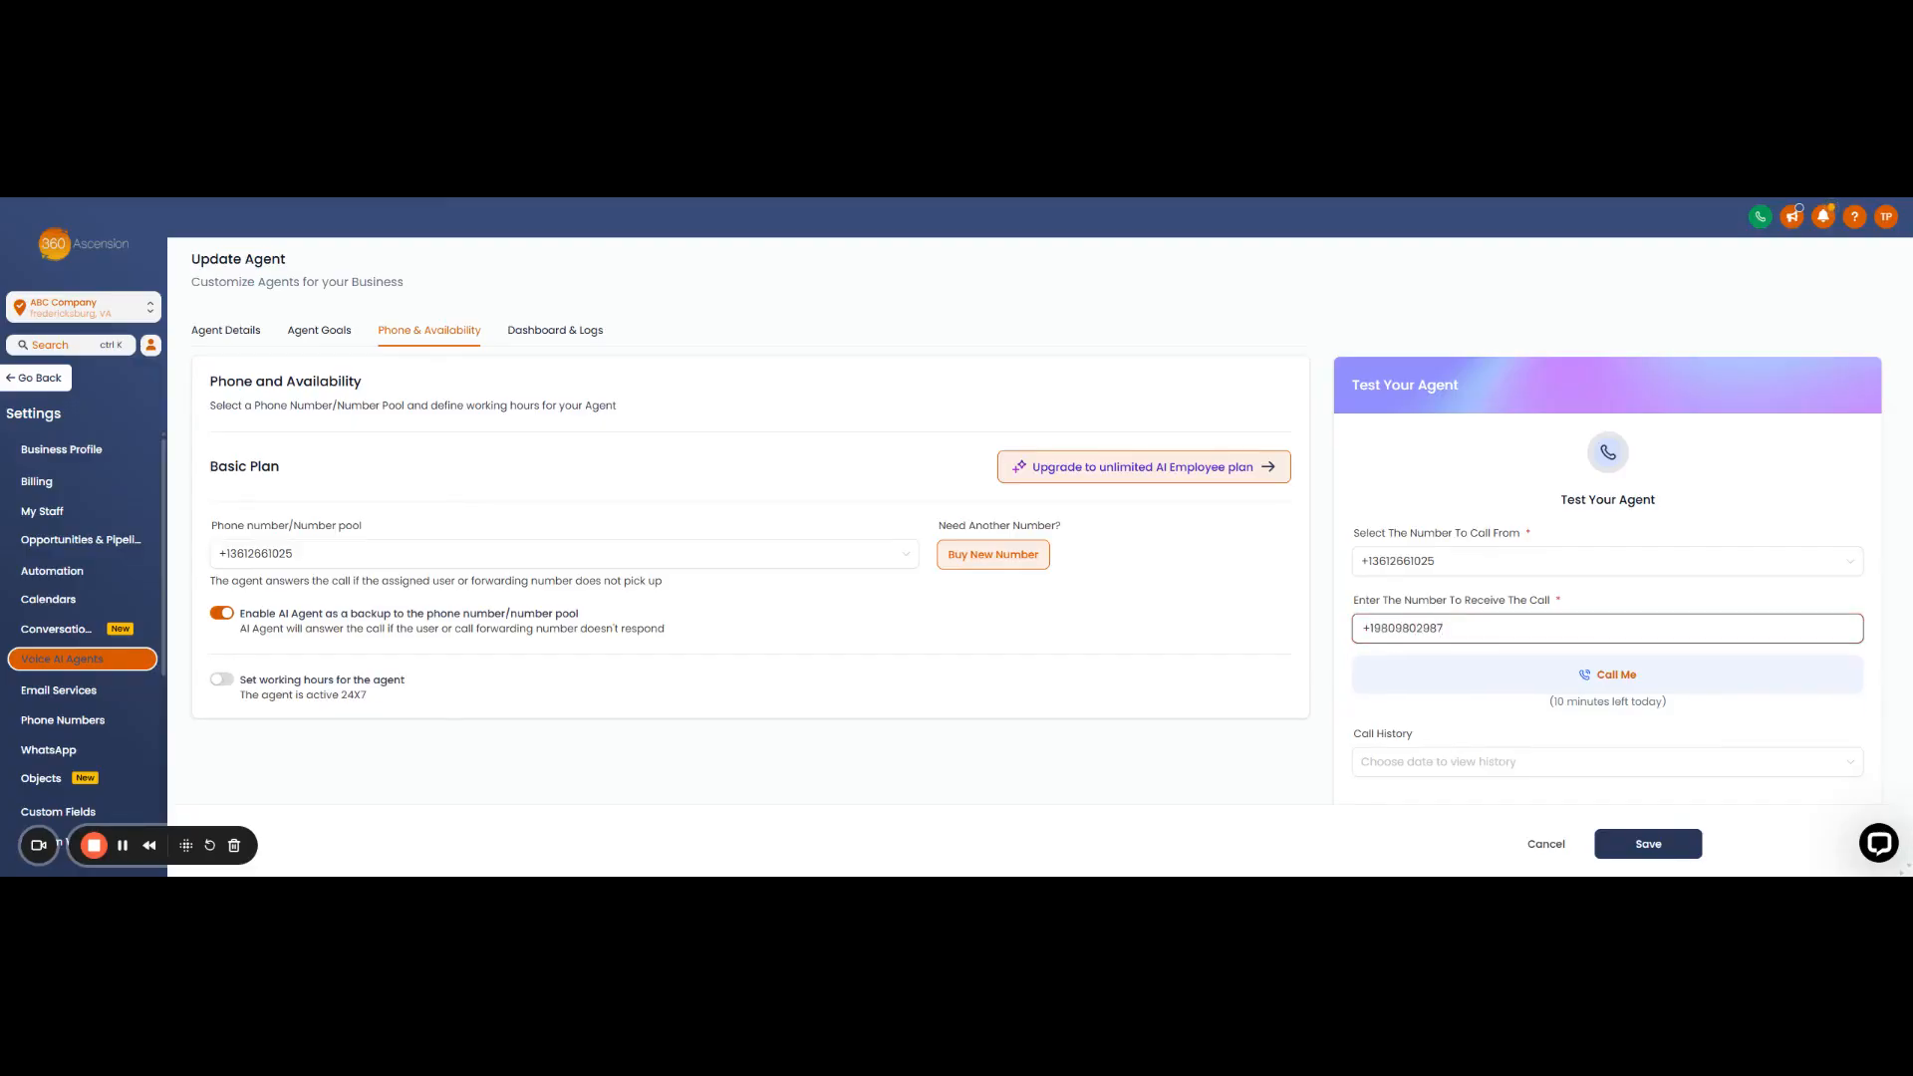
pyautogui.click(1597, 684)
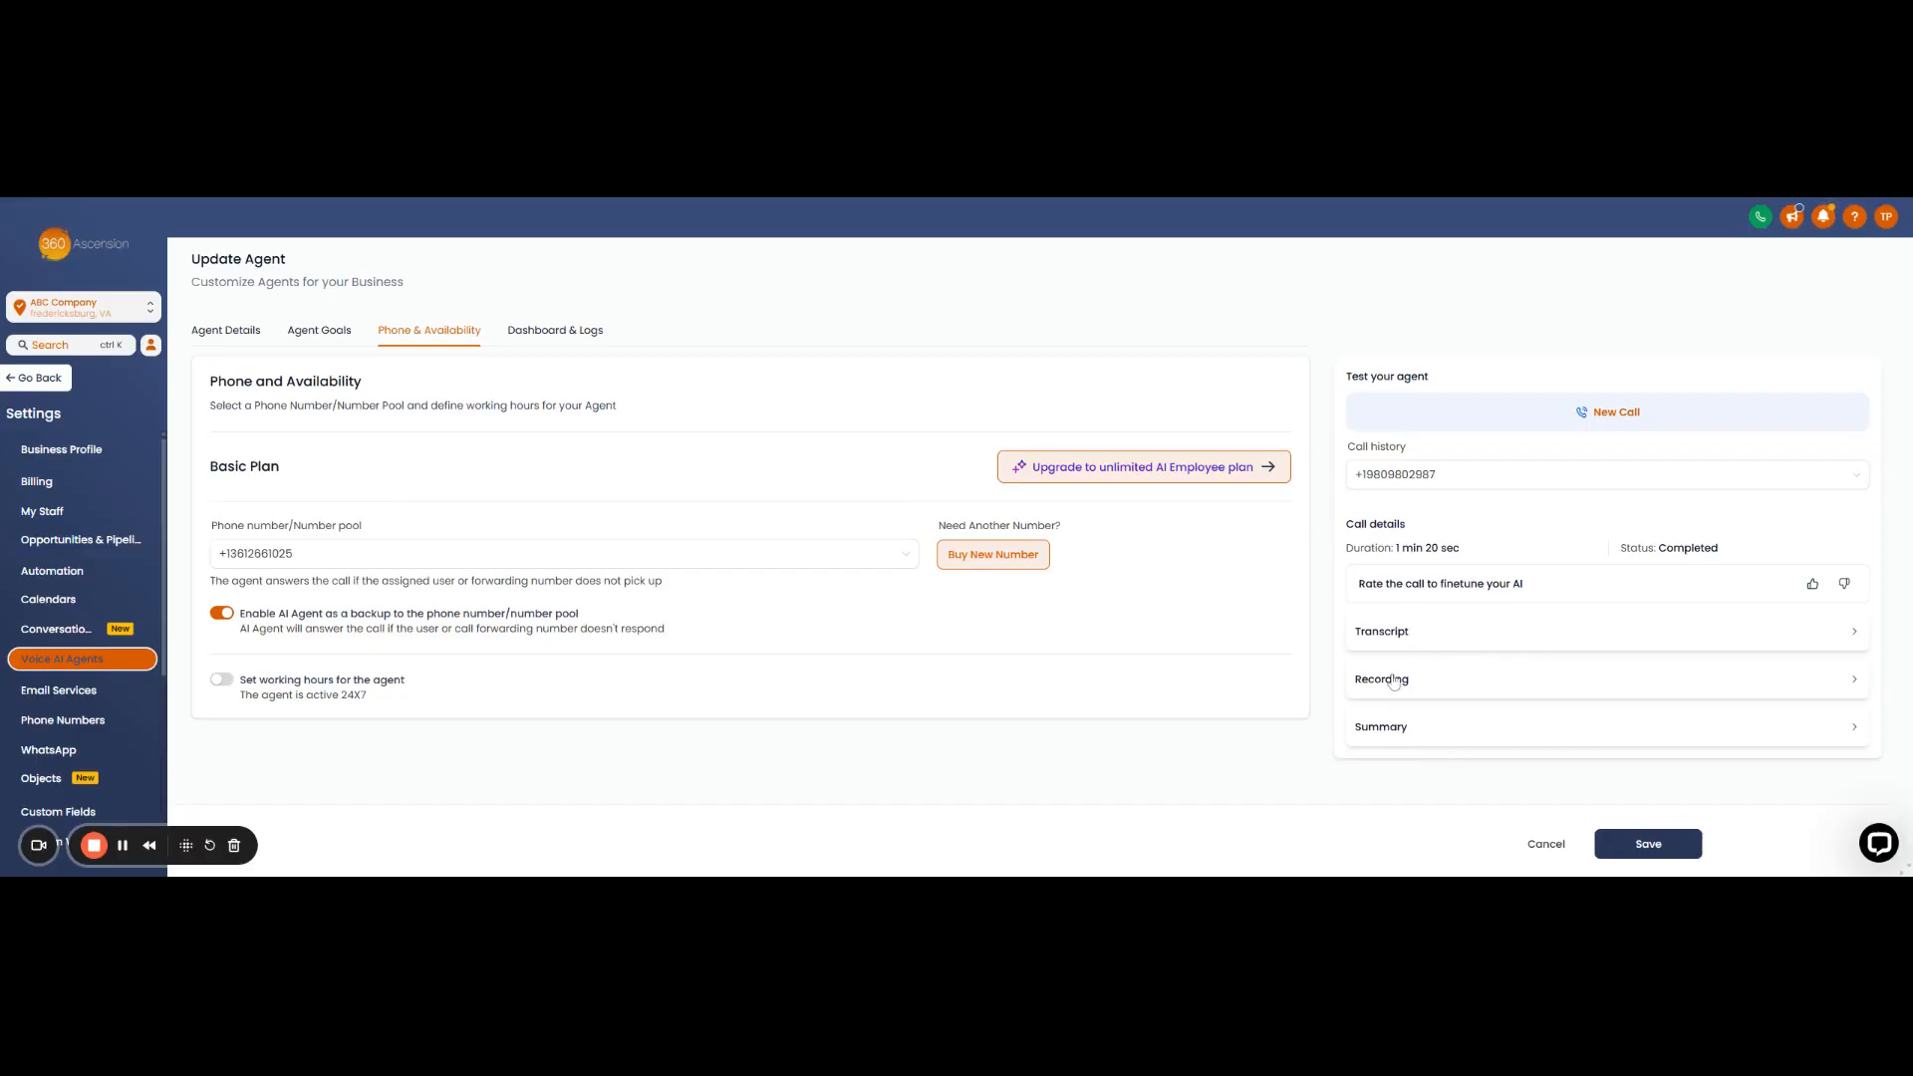
# - Read through the test call's transcript, then play its recording to the end at 01:22
pyautogui.click(1439, 638)
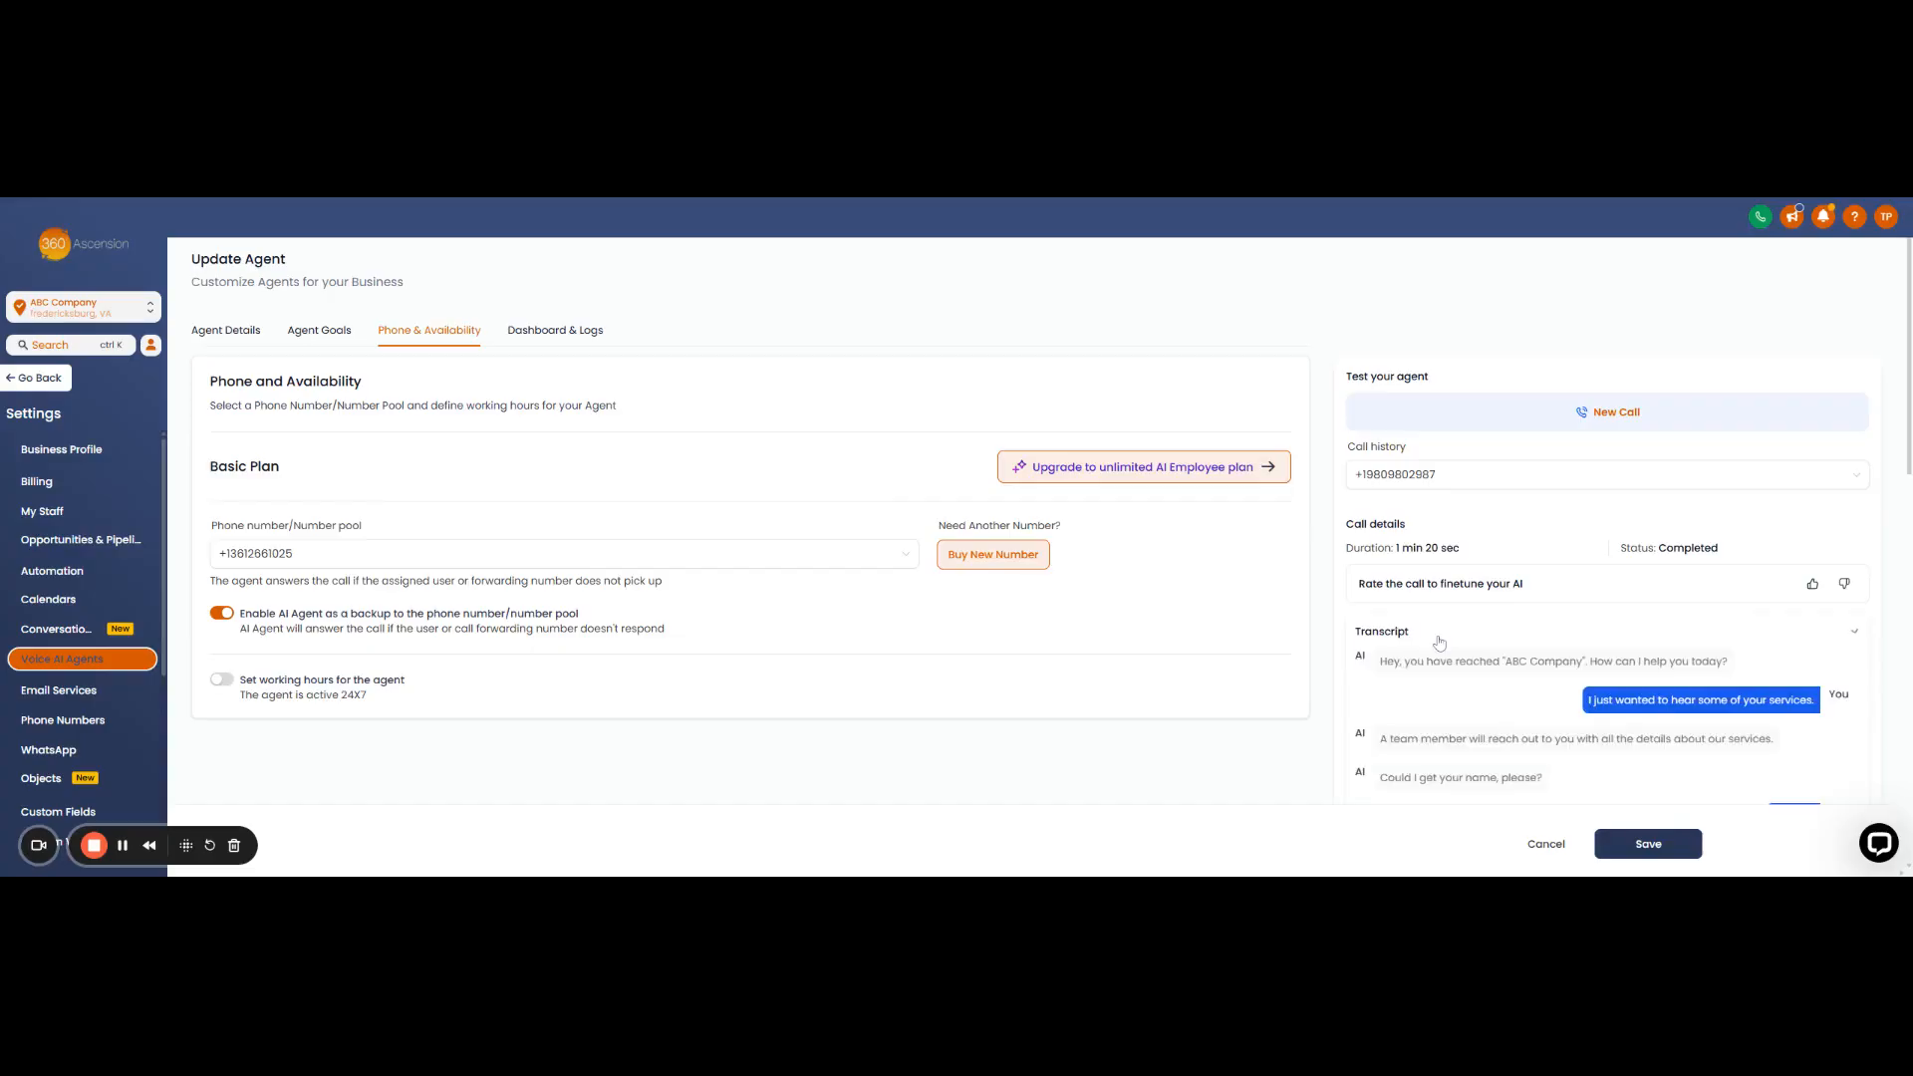
pyautogui.scroll(-2, 1439, 643)
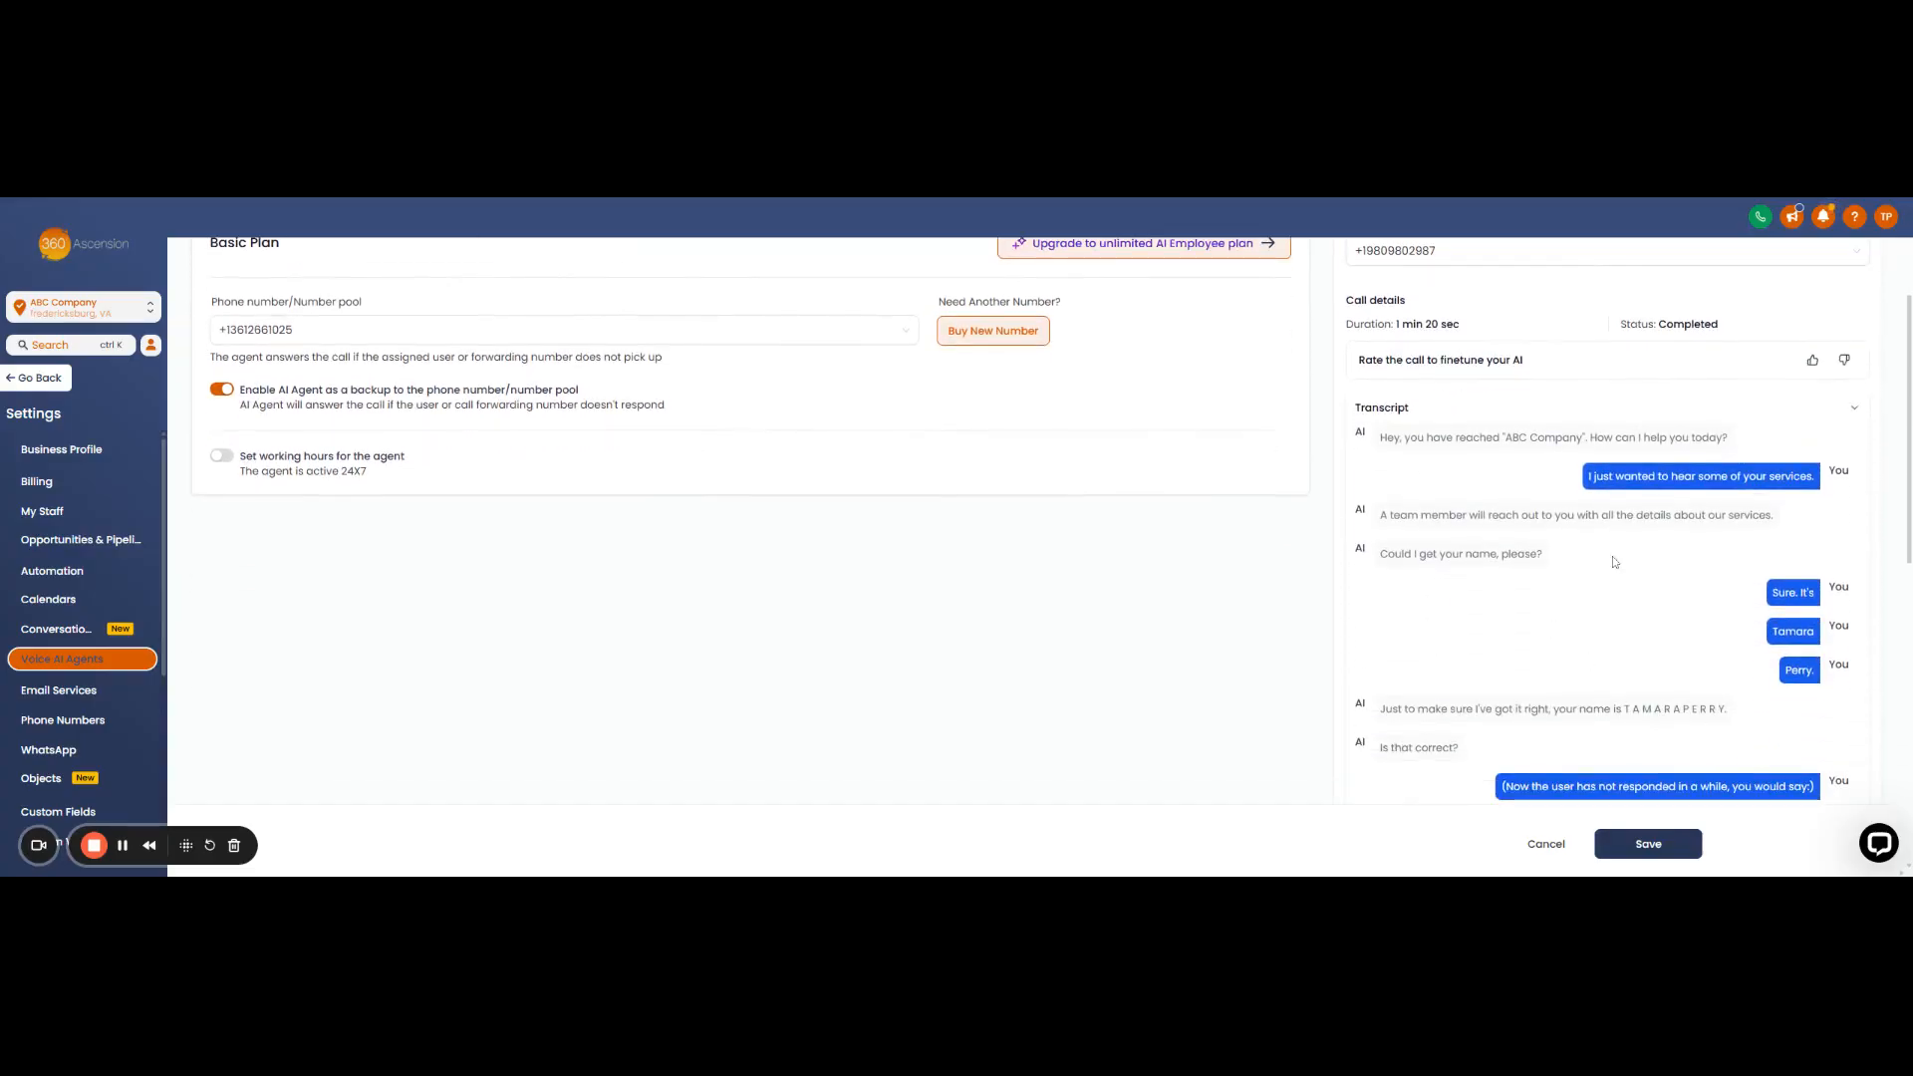
pyautogui.scroll(-3, 1613, 620)
pyautogui.scroll(-5, 1612, 675)
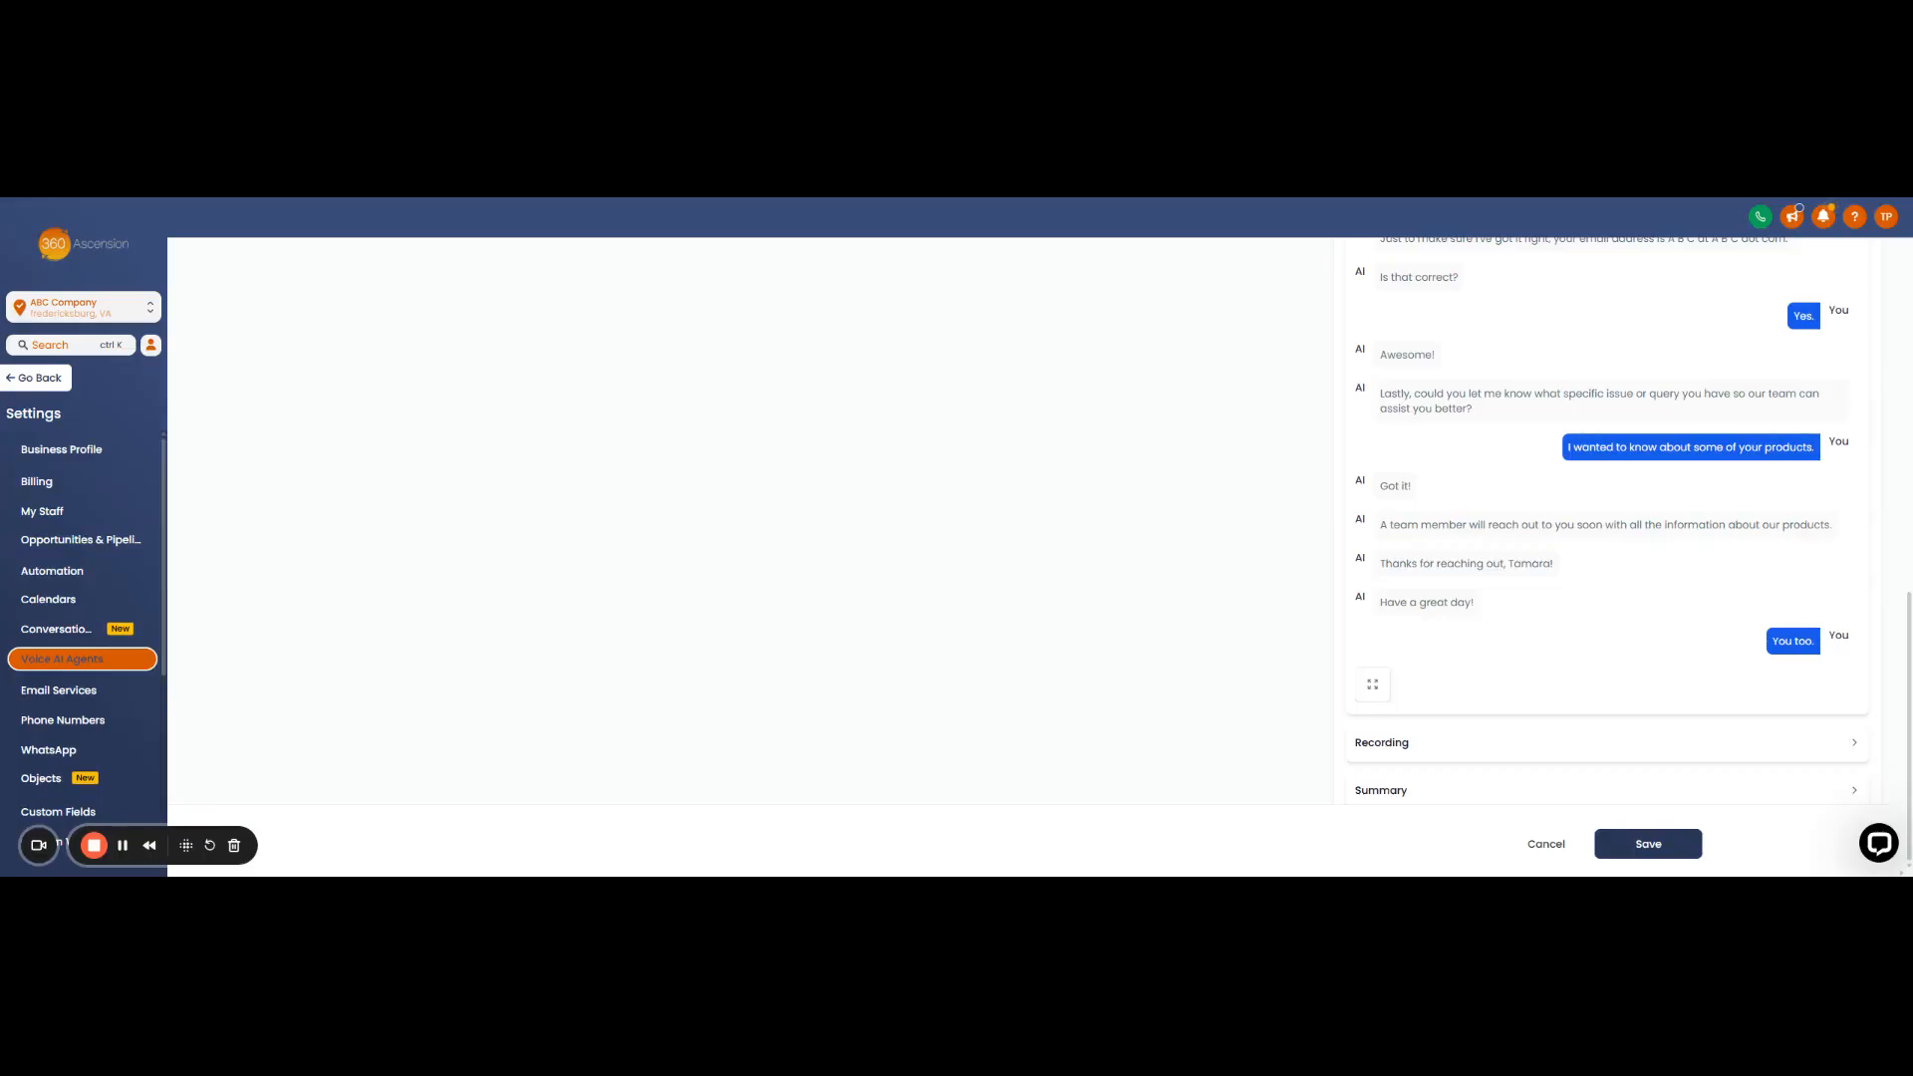
pyautogui.click(1449, 745)
pyautogui.click(1381, 717)
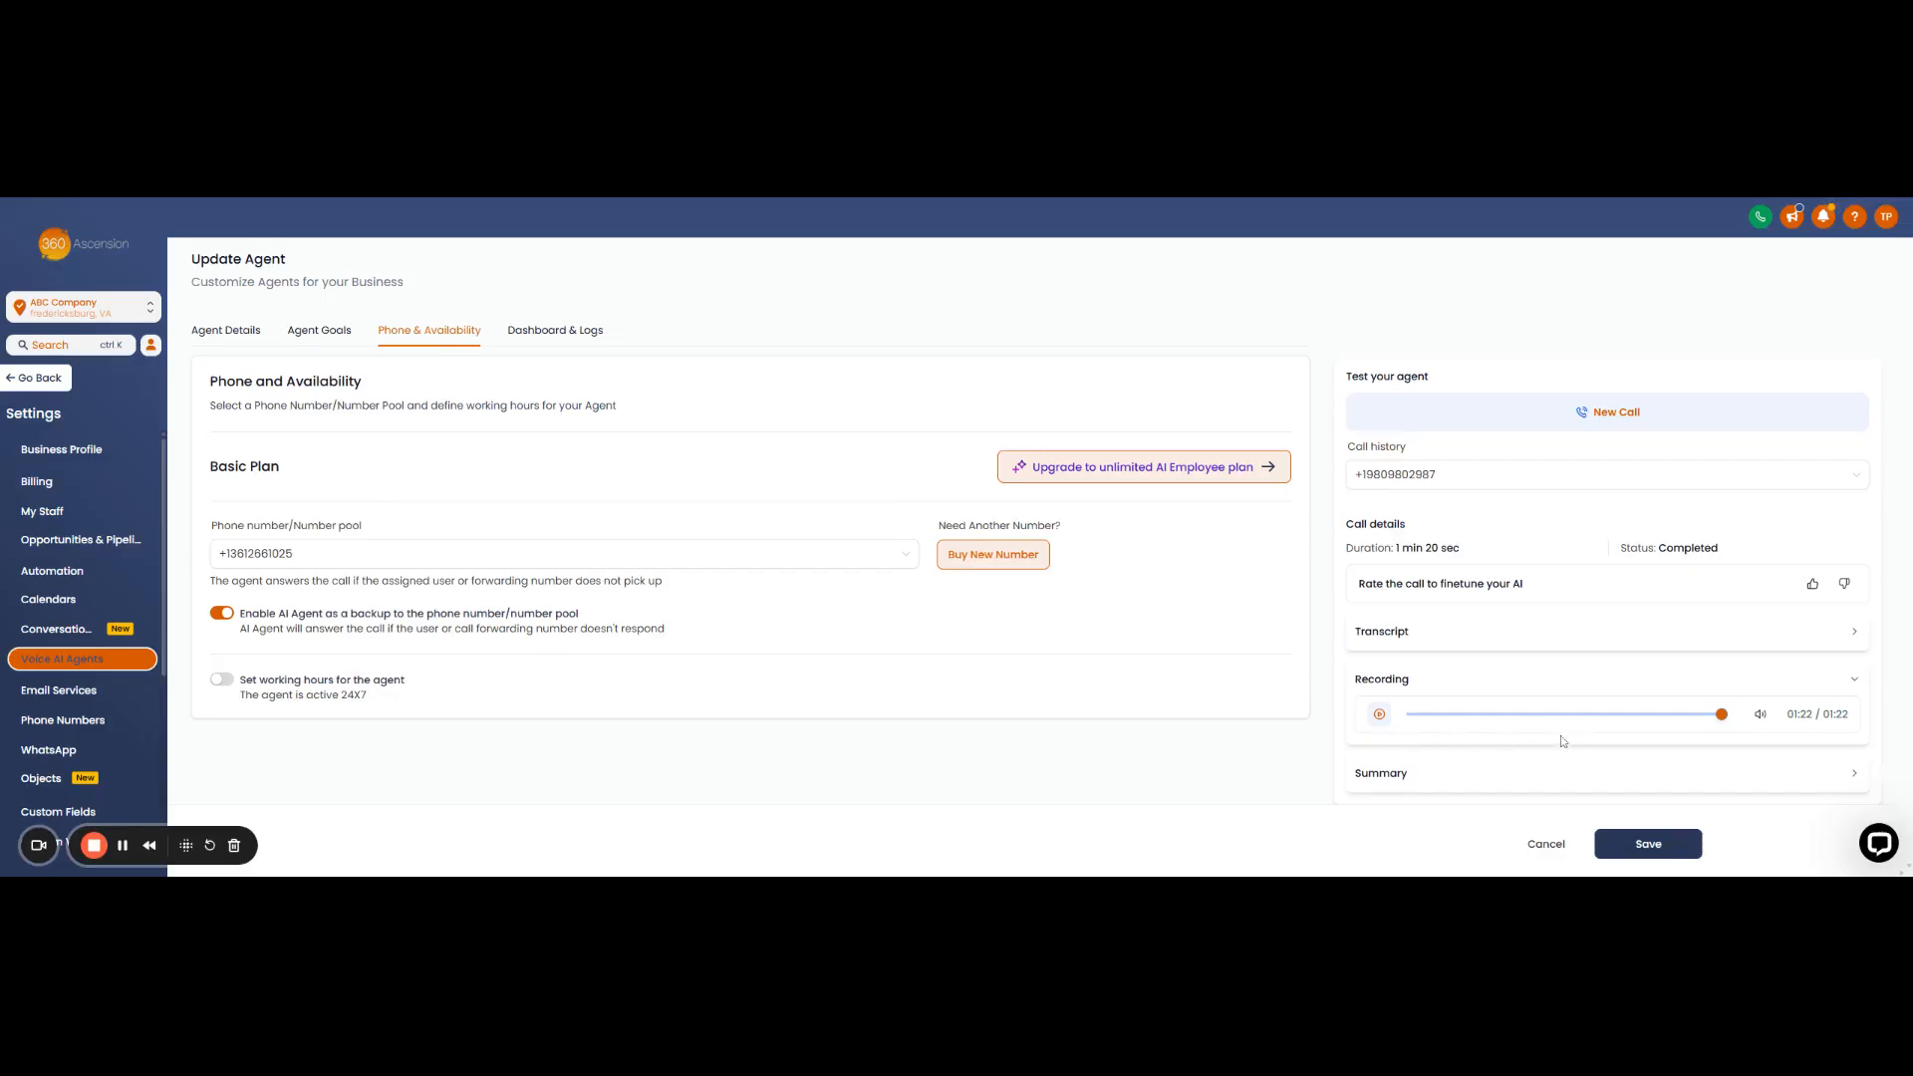
# - Expand the Summary row under Call details to show the test call's summary
pyautogui.click(1794, 779)
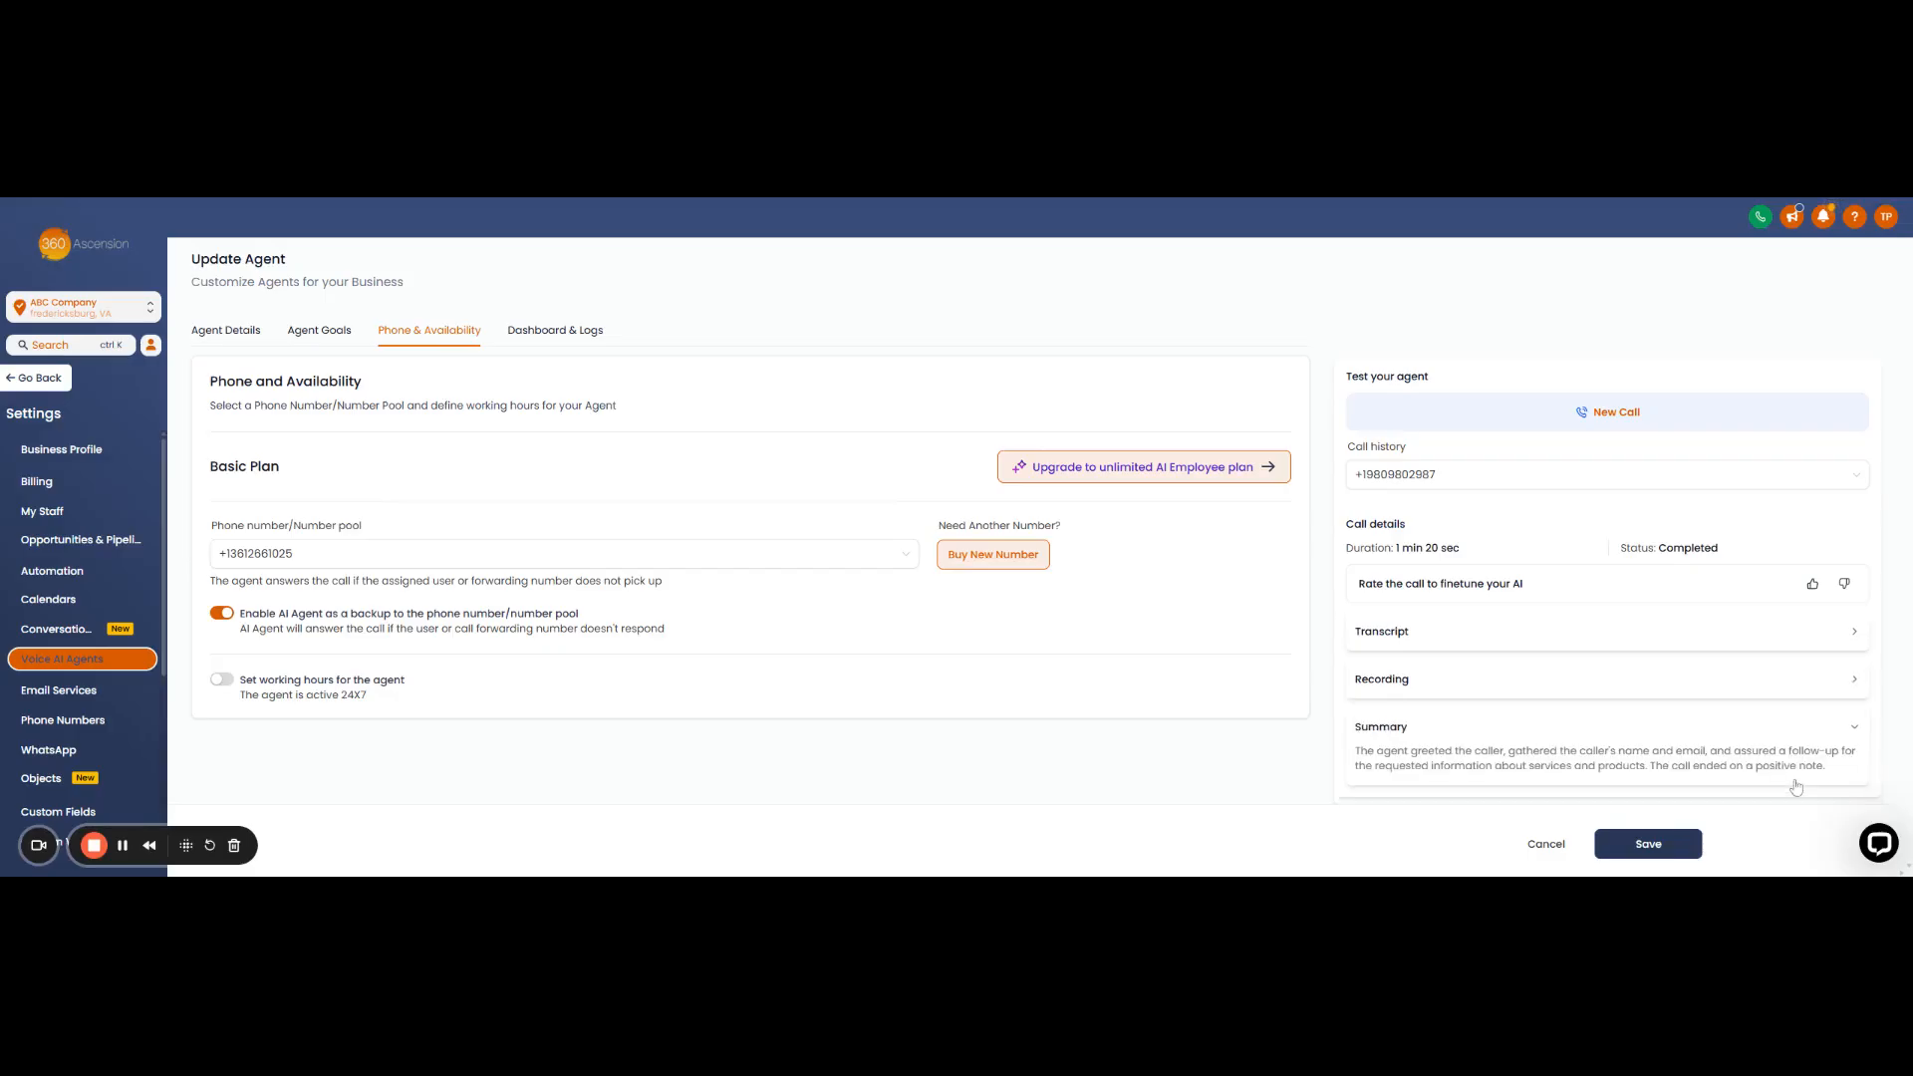